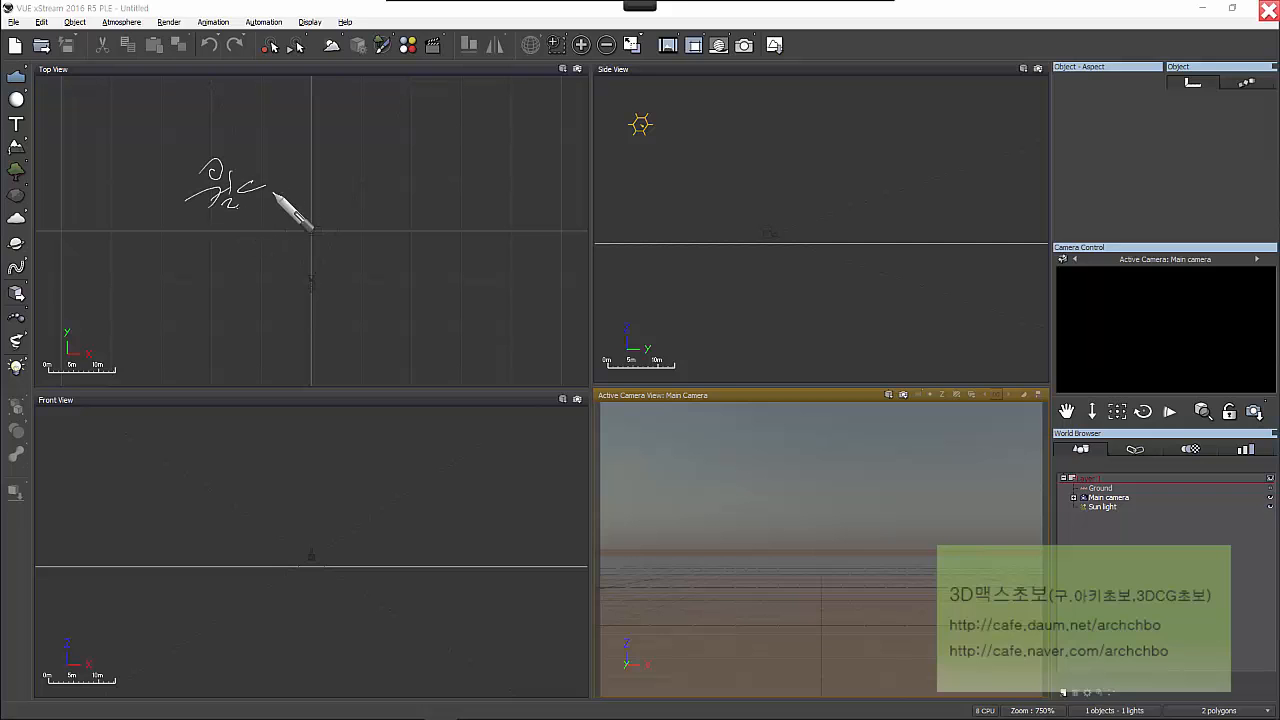
mouse_move(405, 187)
left_mouse_down()
mouse_move(426, 196)
mouse_move(428, 232)
left_mouse_up()
left_click_drag(239, 247, 241, 252)
mouse_move(237, 266)
left_mouse_down()
mouse_move(273, 247)
mouse_move(278, 284)
mouse_move(328, 262)
mouse_move(423, 274)
mouse_move(503, 251)
mouse_move(512, 267)
mouse_move(626, 274)
mouse_move(716, 246)
mouse_move(772, 258)
mouse_move(840, 243)
mouse_move(880, 257)
mouse_move(1003, 253)
mouse_move(1010, 218)
mouse_move(967, 320)
left_mouse_up()
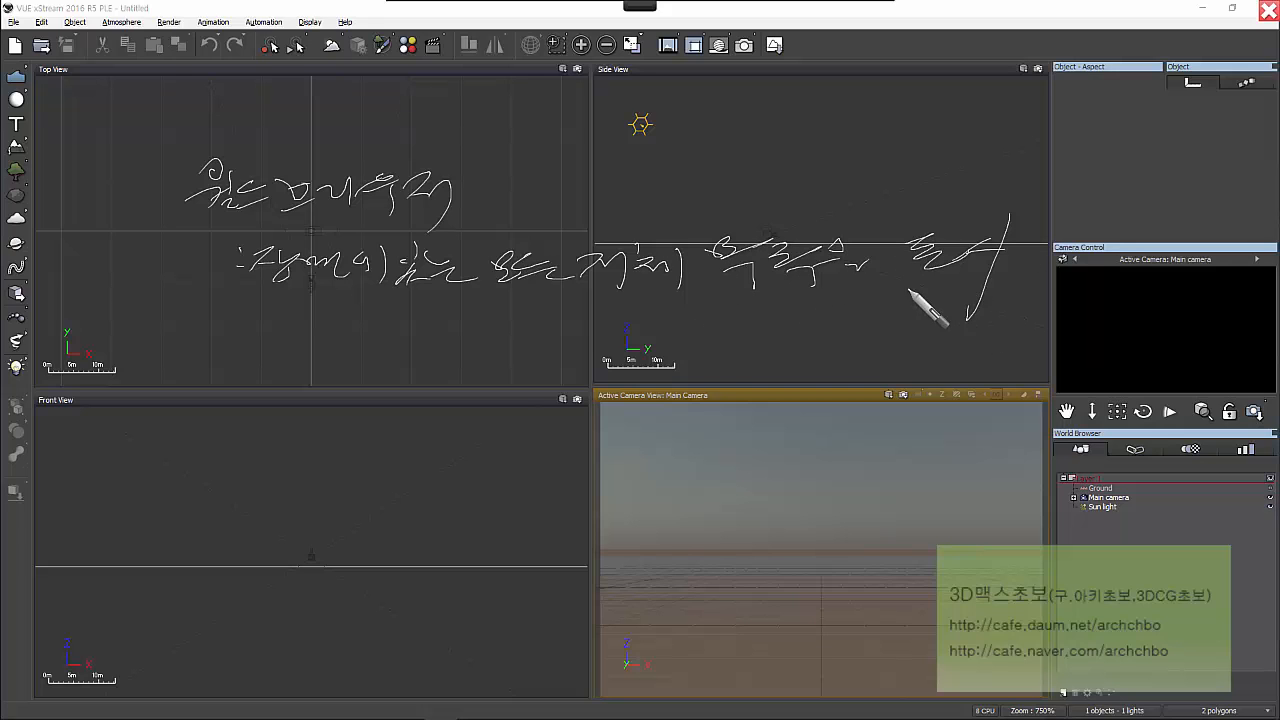
left_click_drag(247, 322, 248, 331)
mouse_move(243, 346)
left_mouse_down()
mouse_move(368, 318)
mouse_move(380, 342)
mouse_move(584, 326)
mouse_move(640, 337)
mouse_move(686, 320)
mouse_move(726, 337)
mouse_move(786, 327)
mouse_move(836, 350)
mouse_move(890, 330)
mouse_move(926, 344)
mouse_move(858, 348)
left_mouse_up()
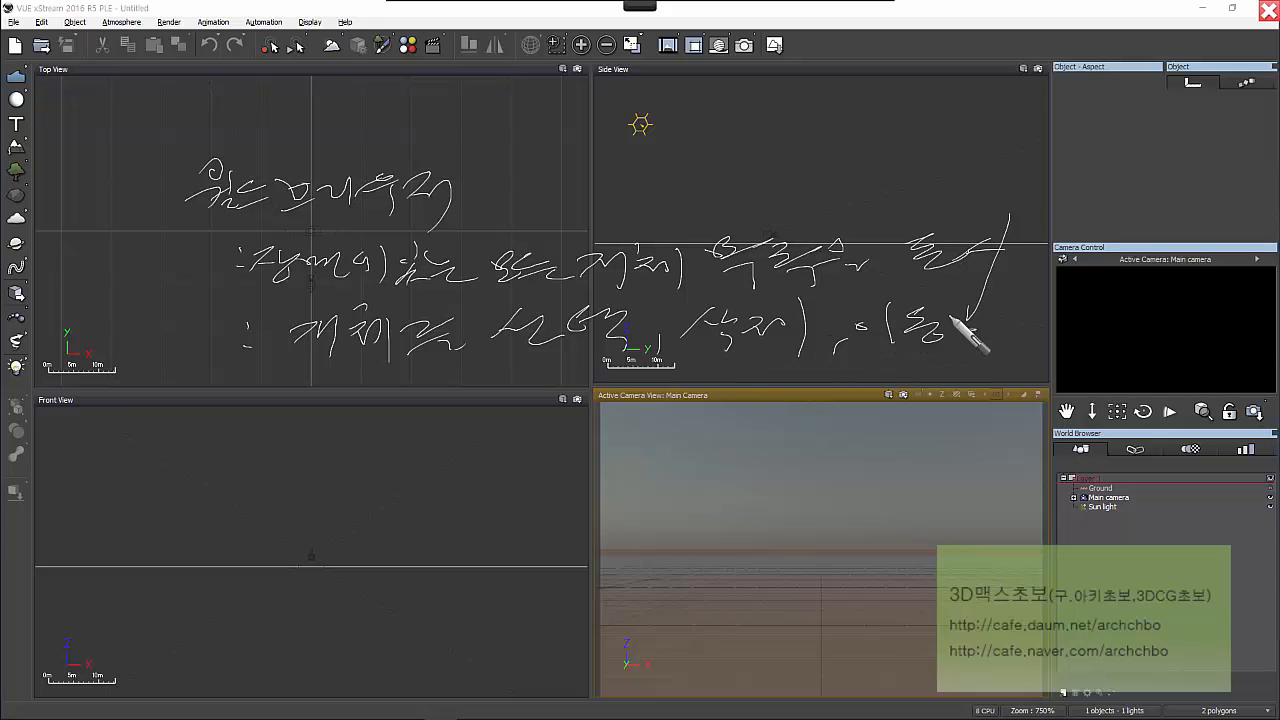
mouse_move(952, 318)
left_mouse_down()
mouse_move(1010, 288)
mouse_move(1010, 326)
mouse_move(1068, 316)
mouse_move(1175, 336)
left_mouse_up()
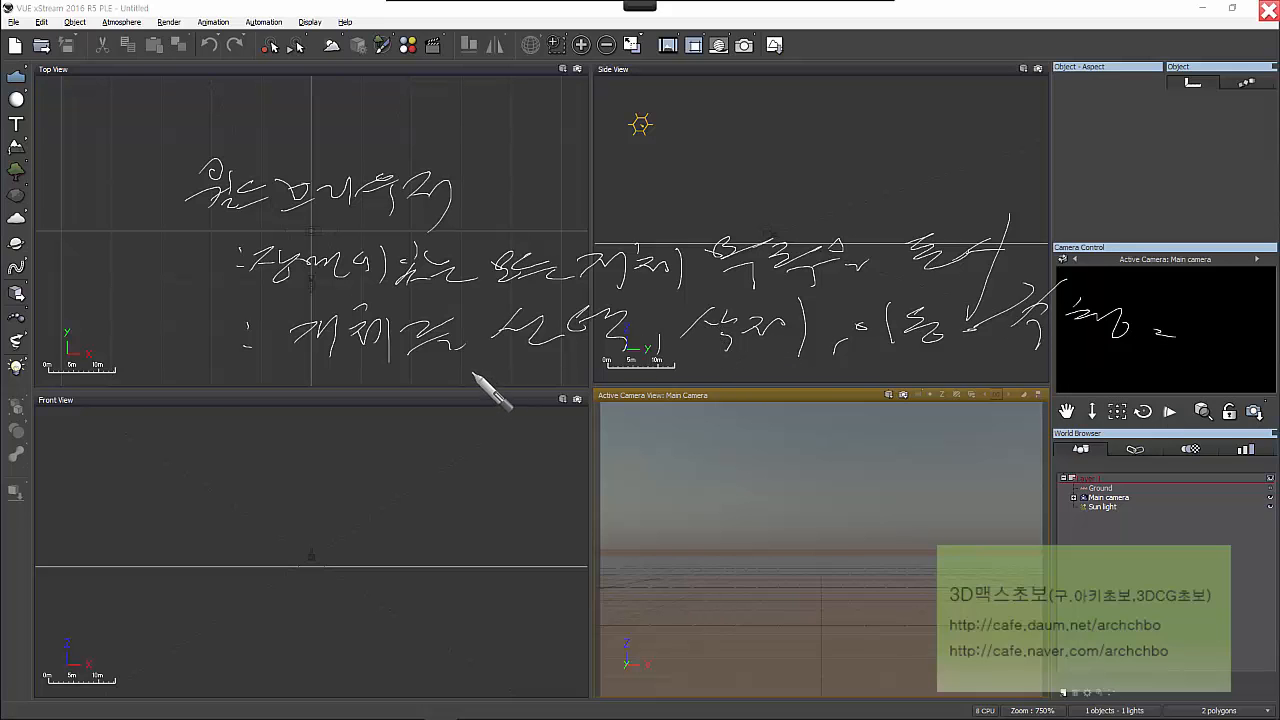
left_click_drag(220, 233, 383, 232)
mouse_move(215, 258)
left_mouse_down()
mouse_move(215, 418)
mouse_move(245, 462)
left_mouse_up()
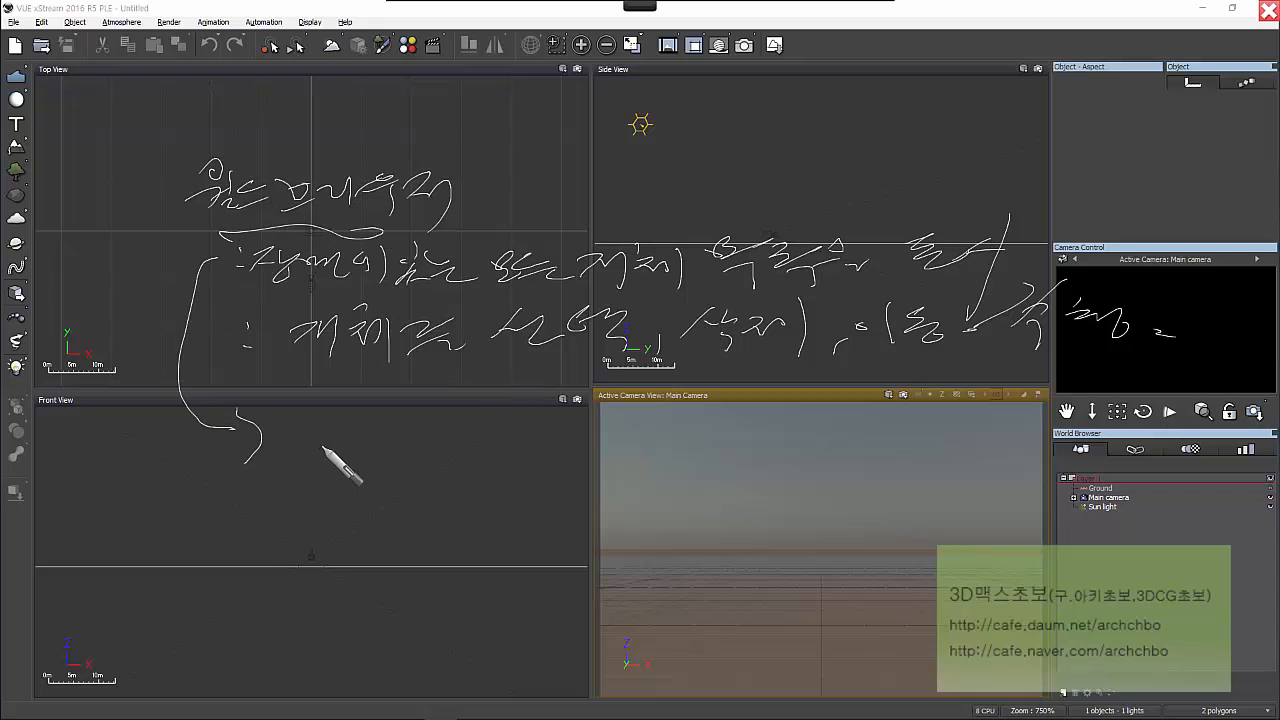
mouse_move(320, 445)
left_mouse_down()
mouse_move(296, 632)
mouse_move(315, 632)
left_mouse_up()
left_click_drag(275, 580, 298, 577)
left_click_drag(268, 517, 282, 519)
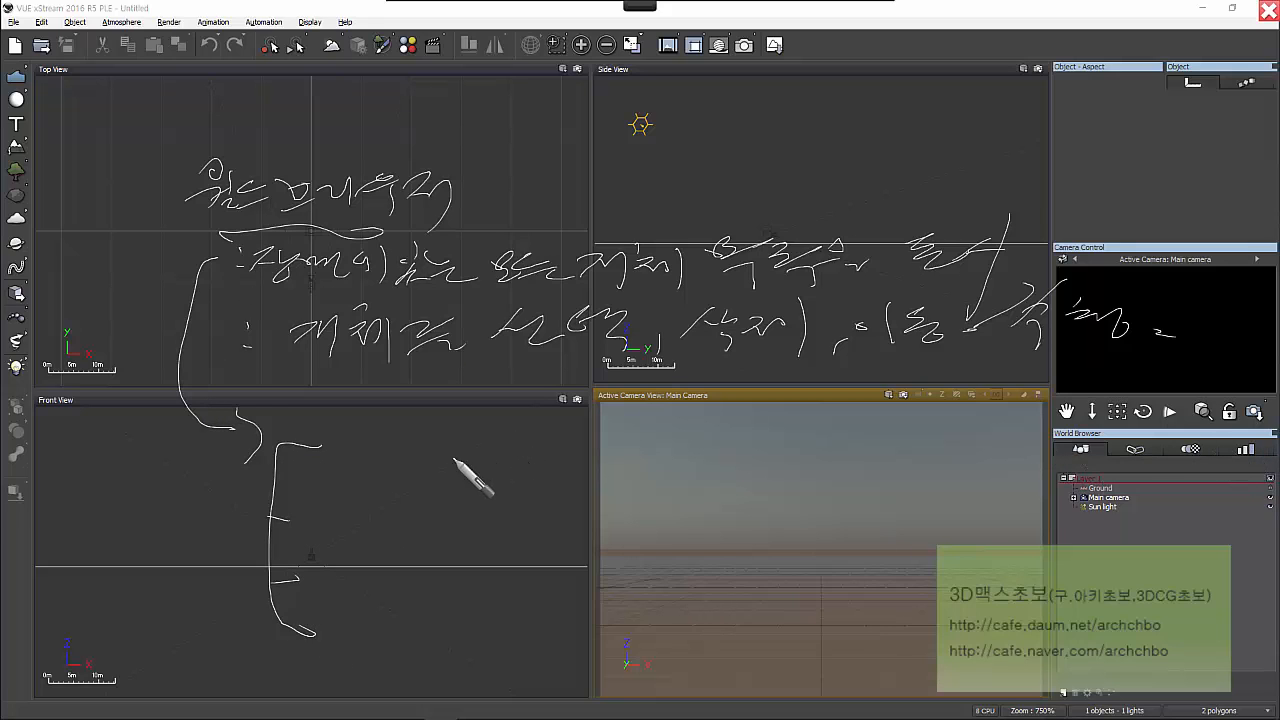
mouse_move(336, 443)
left_mouse_down()
mouse_move(362, 411)
mouse_move(386, 452)
mouse_move(464, 431)
mouse_move(443, 480)
left_mouse_up()
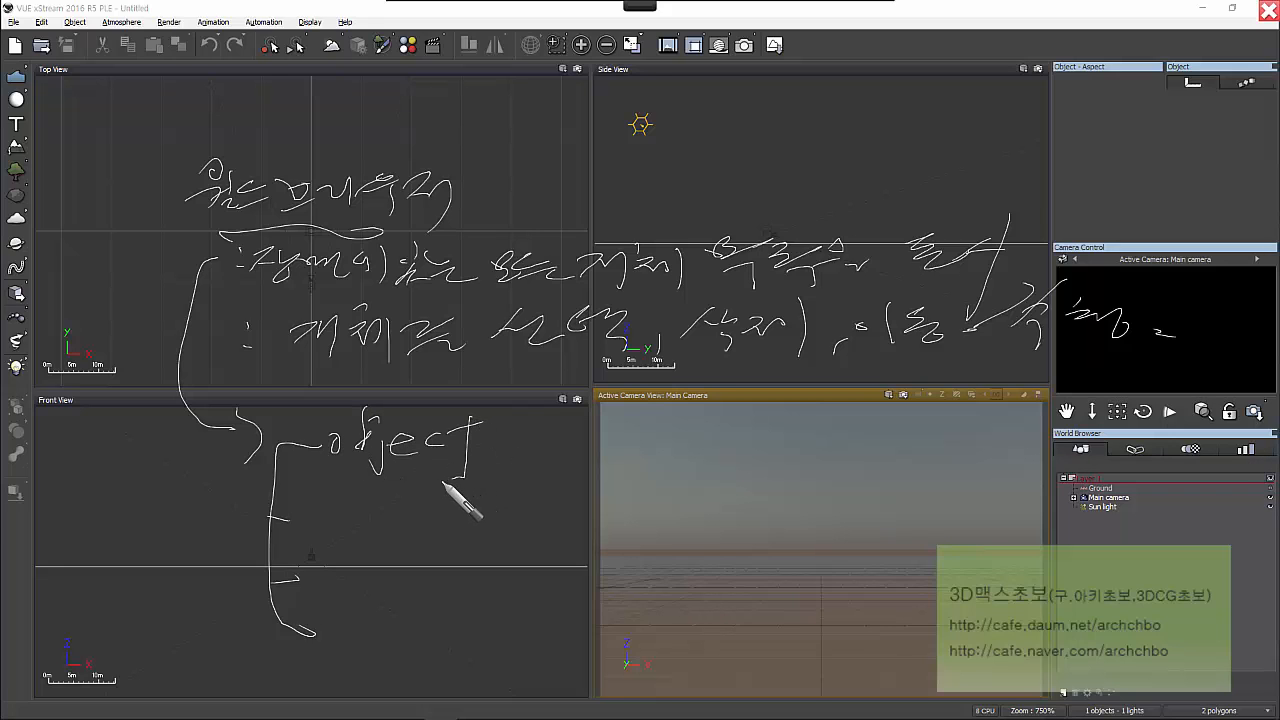
mouse_move(300, 506)
left_mouse_down()
mouse_move(394, 509)
mouse_move(414, 530)
left_mouse_up()
left_click_drag(322, 583, 497, 590)
mouse_move(332, 645)
left_mouse_down()
mouse_move(380, 618)
mouse_move(430, 642)
mouse_move(444, 626)
mouse_move(502, 640)
mouse_move(569, 630)
mouse_move(568, 642)
left_mouse_up()
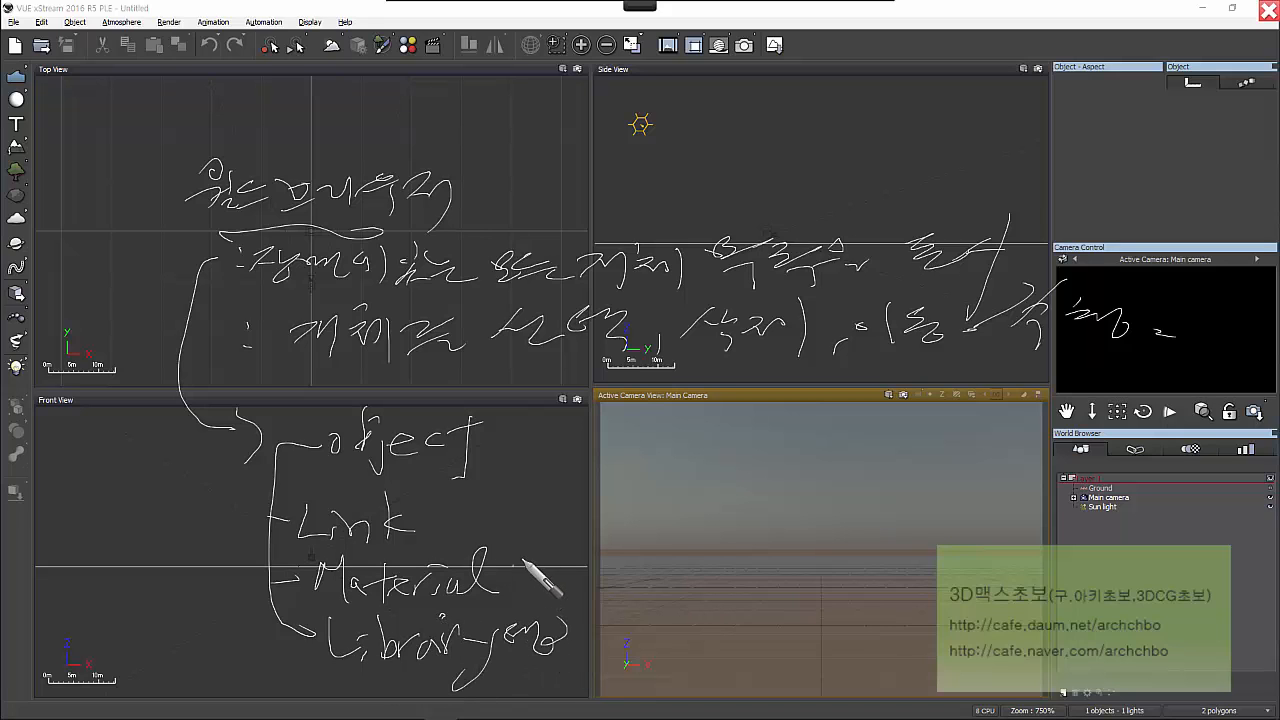
left_click_drag(516, 566, 570, 578)
left_click_drag(443, 516, 502, 518)
mouse_move(522, 445)
left_mouse_down()
mouse_move(516, 424)
mouse_move(578, 443)
left_mouse_up()
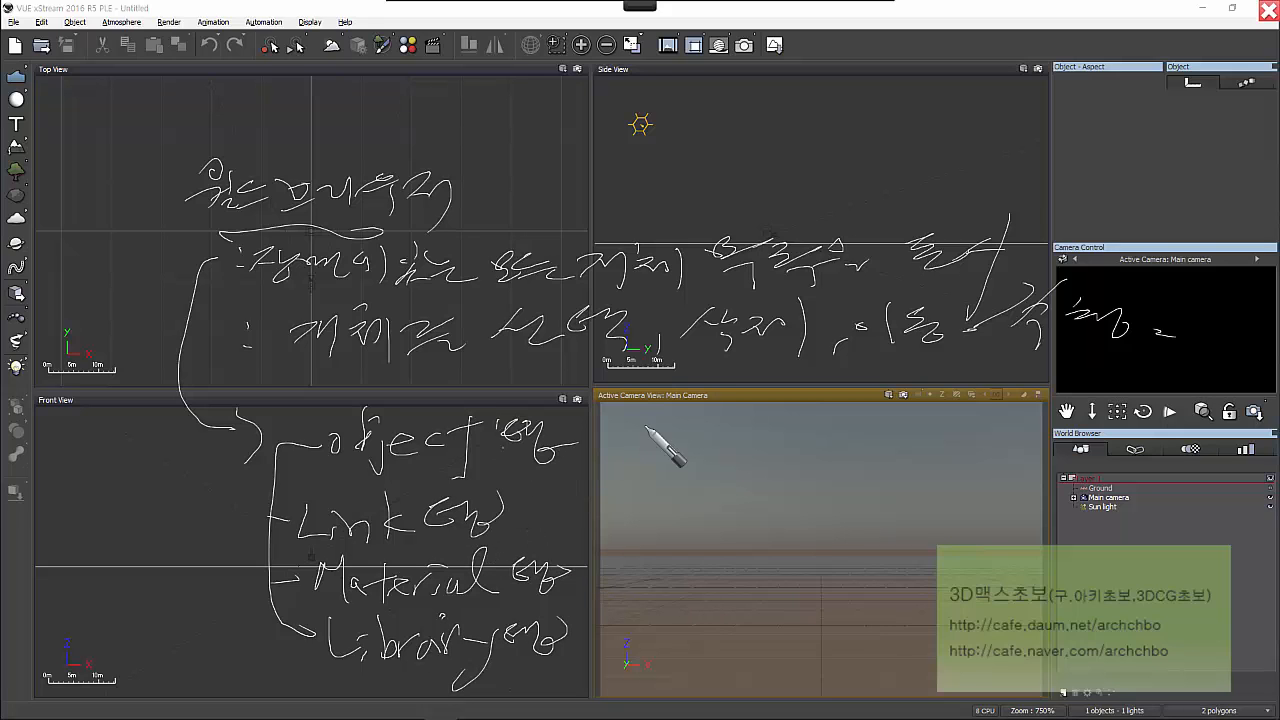
left_click_drag(1098, 453, 1214, 474)
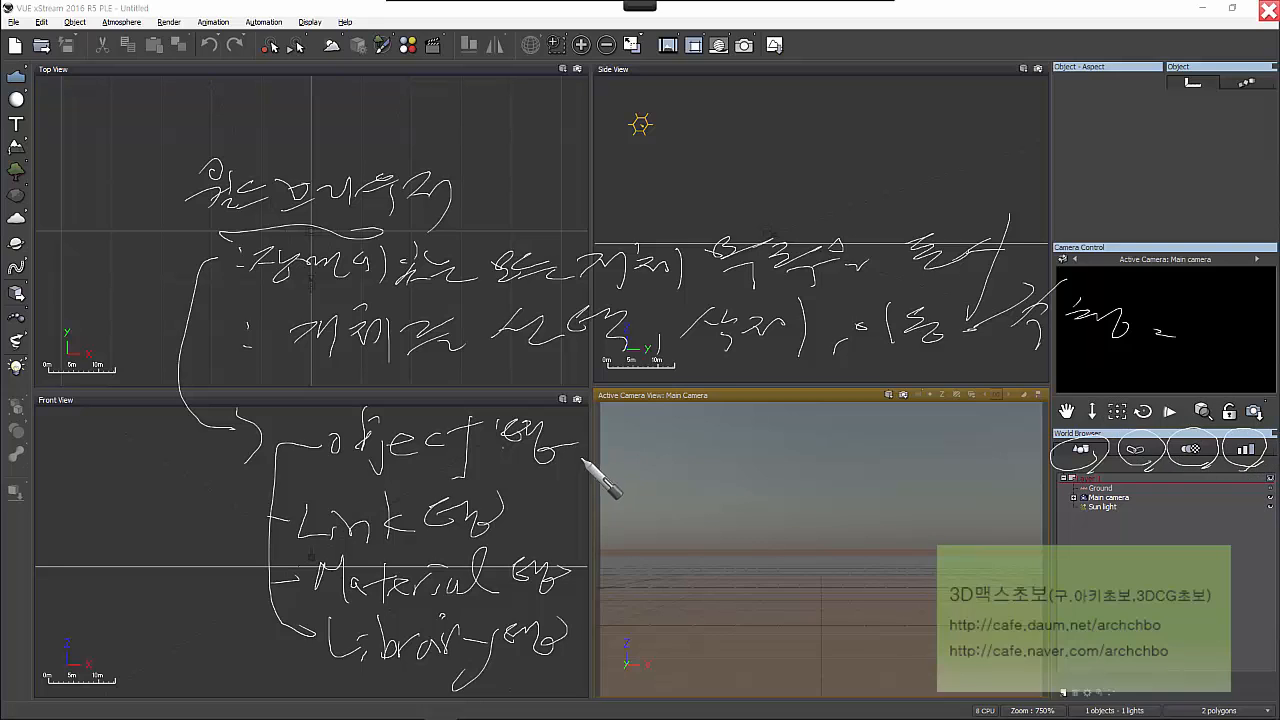
left_click(572, 429)
left_click(569, 449)
mouse_move(612, 434)
left_mouse_down()
mouse_move(629, 431)
mouse_move(610, 450)
left_mouse_up()
left_click_drag(622, 439, 634, 447)
mouse_move(645, 426)
left_mouse_down()
mouse_move(650, 447)
mouse_move(750, 429)
mouse_move(737, 448)
left_mouse_up()
left_click(708, 431)
left_click(709, 443)
left_click_drag(759, 430, 757, 446)
mouse_move(772, 423)
left_mouse_down()
mouse_move(770, 456)
mouse_move(803, 442)
left_mouse_up()
mouse_move(815, 421)
left_mouse_down()
mouse_move(813, 450)
mouse_move(857, 420)
left_mouse_up()
mouse_move(857, 420)
left_mouse_down()
mouse_move(843, 439)
mouse_move(858, 445)
left_mouse_up()
mouse_move(888, 419)
left_mouse_down()
mouse_move(871, 442)
mouse_move(917, 438)
left_mouse_up()
mouse_move(930, 418)
left_mouse_down()
mouse_move(949, 413)
mouse_move(948, 431)
left_mouse_up()
left_click_drag(955, 418, 953, 434)
left_click_drag(968, 413, 963, 431)
mouse_move(961, 437)
left_mouse_down()
mouse_move(978, 439)
mouse_move(971, 453)
left_mouse_up()
left_click_drag(880, 464, 898, 460)
mouse_move(898, 460)
left_mouse_down()
mouse_move(882, 478)
mouse_move(905, 478)
left_mouse_up()
left_click_drag(893, 484, 955, 470)
mouse_move(945, 478)
left_mouse_down()
mouse_move(975, 476)
mouse_move(987, 495)
left_mouse_up()
mouse_move(897, 526)
left_mouse_down()
mouse_move(928, 517)
mouse_move(968, 530)
left_mouse_up()
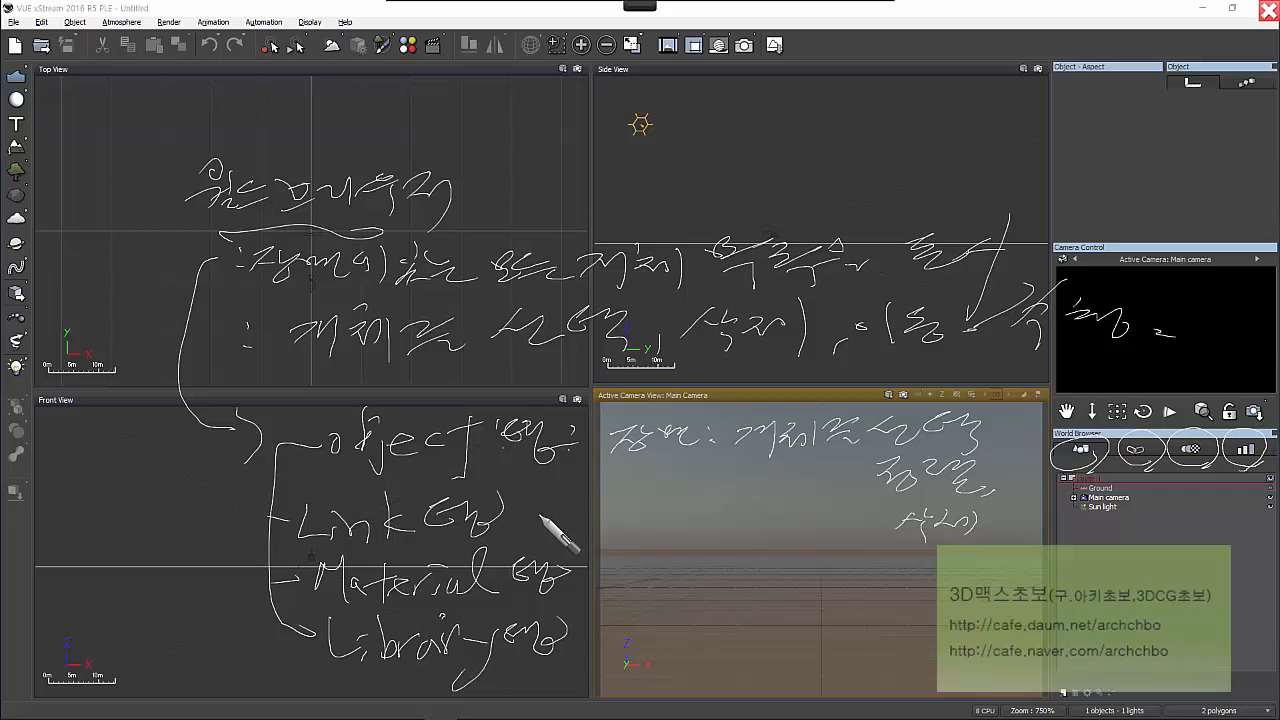
mouse_move(539, 503)
left_mouse_down()
mouse_move(580, 523)
mouse_move(676, 497)
mouse_move(858, 500)
mouse_move(860, 522)
mouse_move(788, 541)
mouse_move(905, 540)
mouse_move(897, 588)
left_mouse_up()
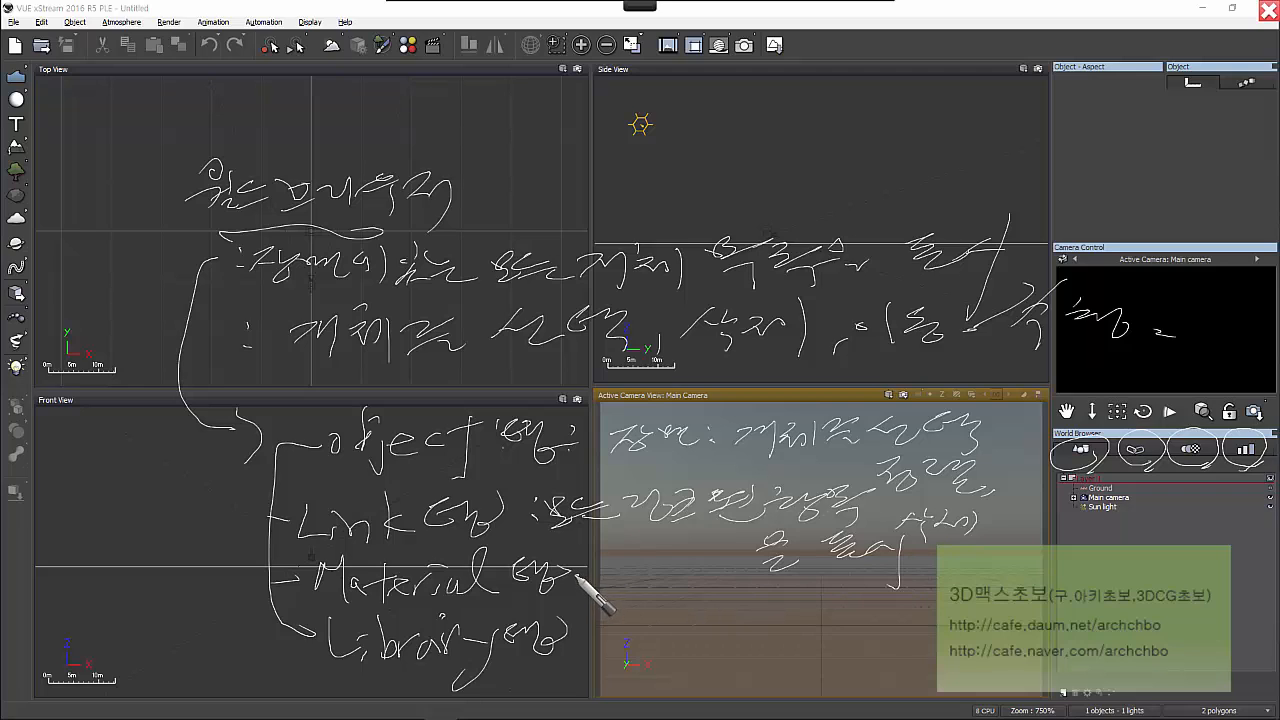
left_click_drag(576, 580, 636, 594)
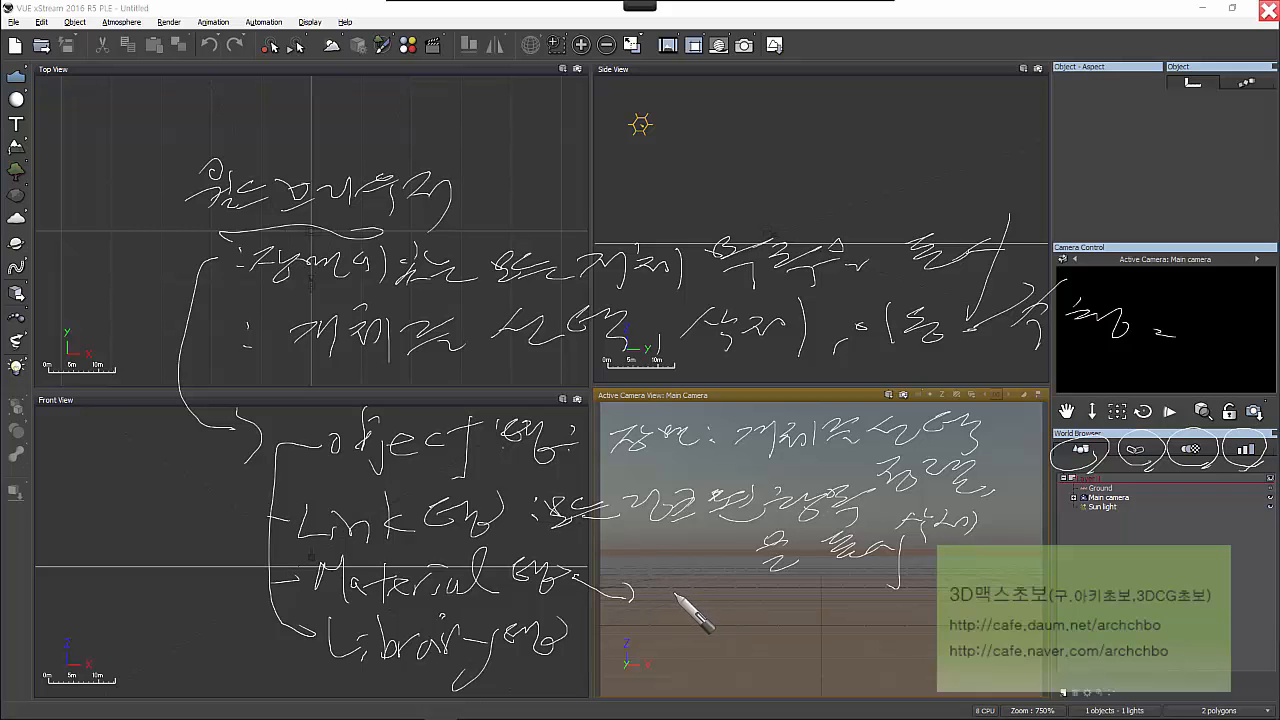
mouse_move(666, 585)
left_mouse_down()
mouse_move(663, 600)
mouse_move(689, 584)
mouse_move(836, 592)
mouse_move(862, 606)
mouse_move(922, 592)
left_mouse_up()
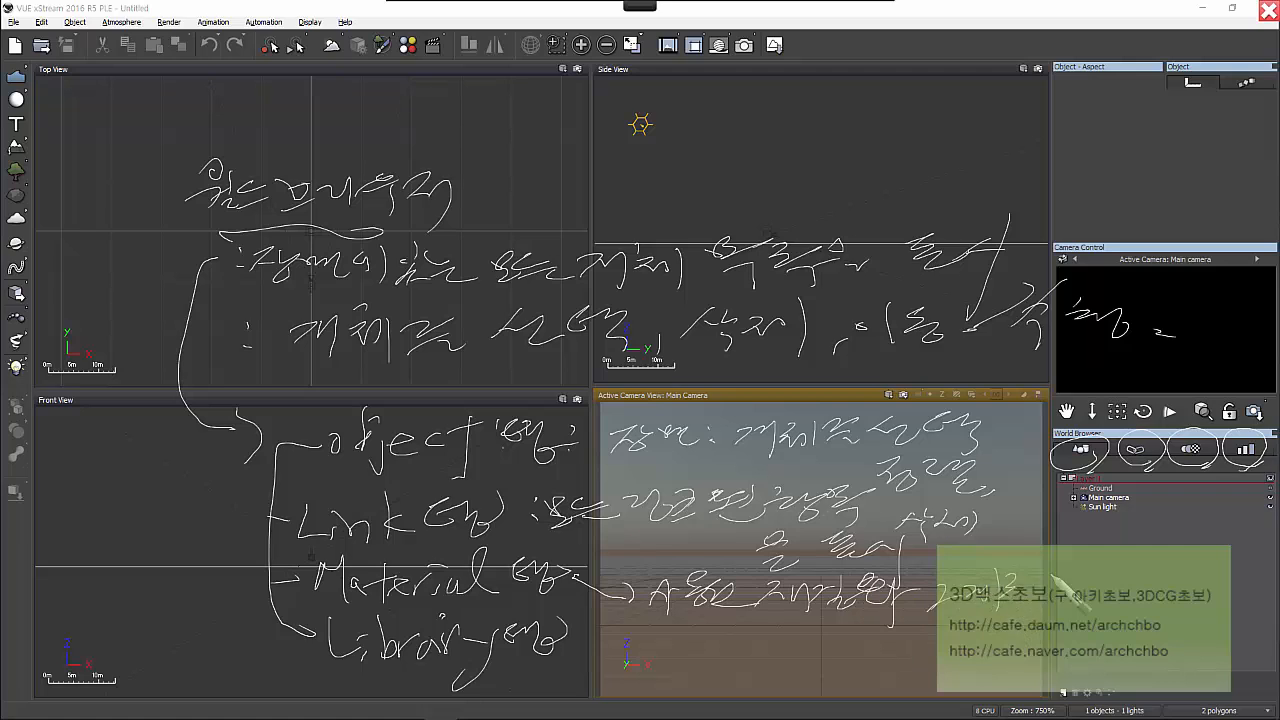
mouse_move(1056, 582)
left_mouse_down()
mouse_move(1080, 590)
mouse_move(1108, 574)
left_mouse_up()
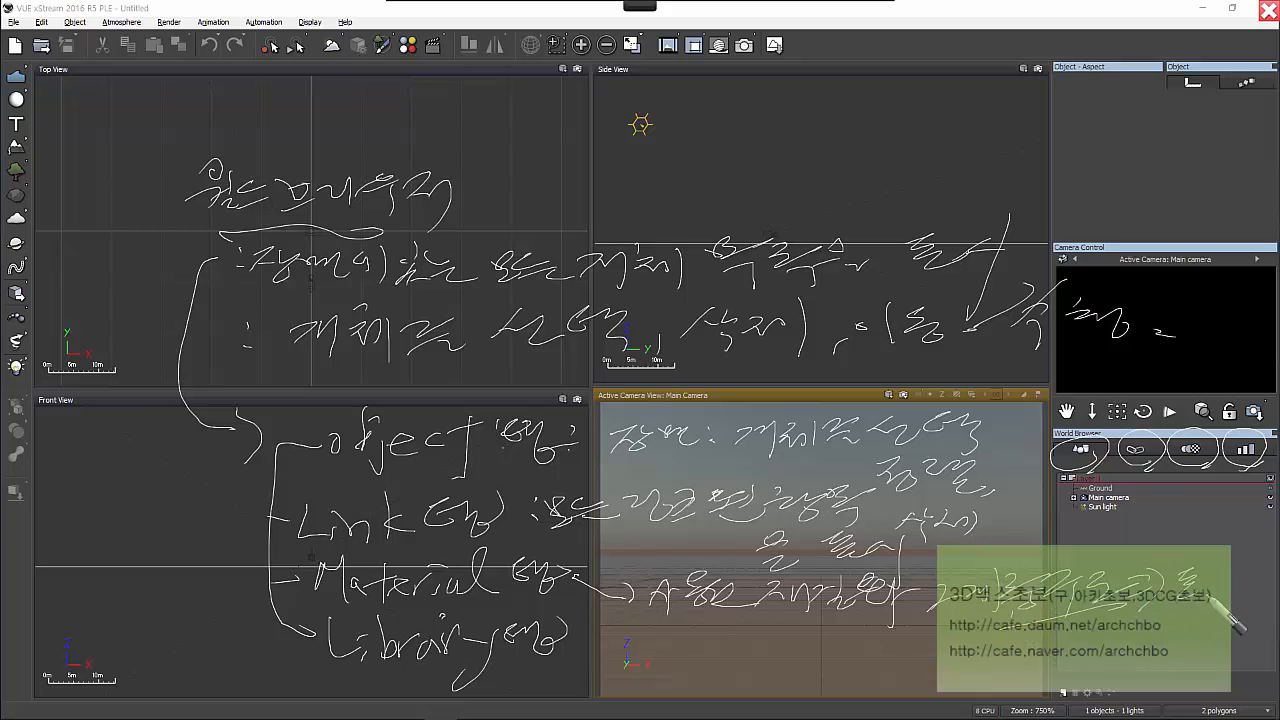
mouse_move(1210, 598)
left_mouse_down()
mouse_move(1220, 586)
mouse_move(1209, 634)
left_mouse_up()
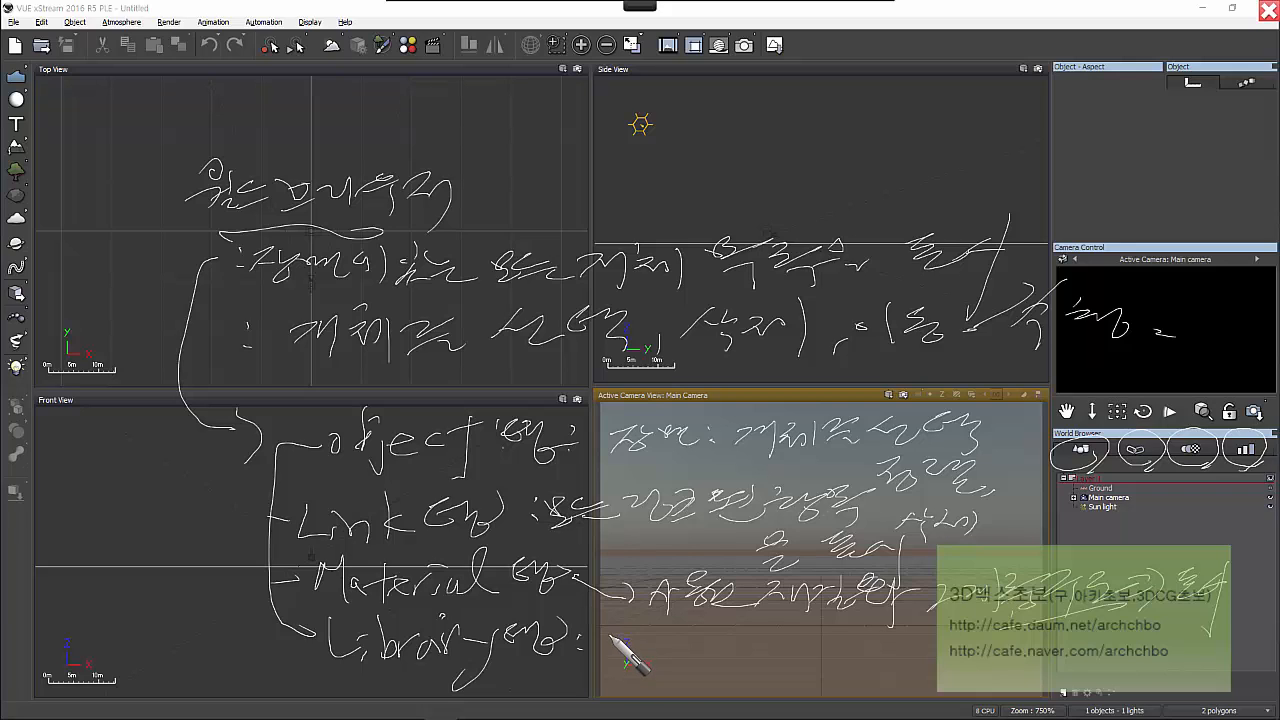
mouse_move(612, 637)
left_mouse_down()
mouse_move(610, 650)
mouse_move(706, 636)
mouse_move(780, 660)
mouse_move(940, 655)
left_mouse_up()
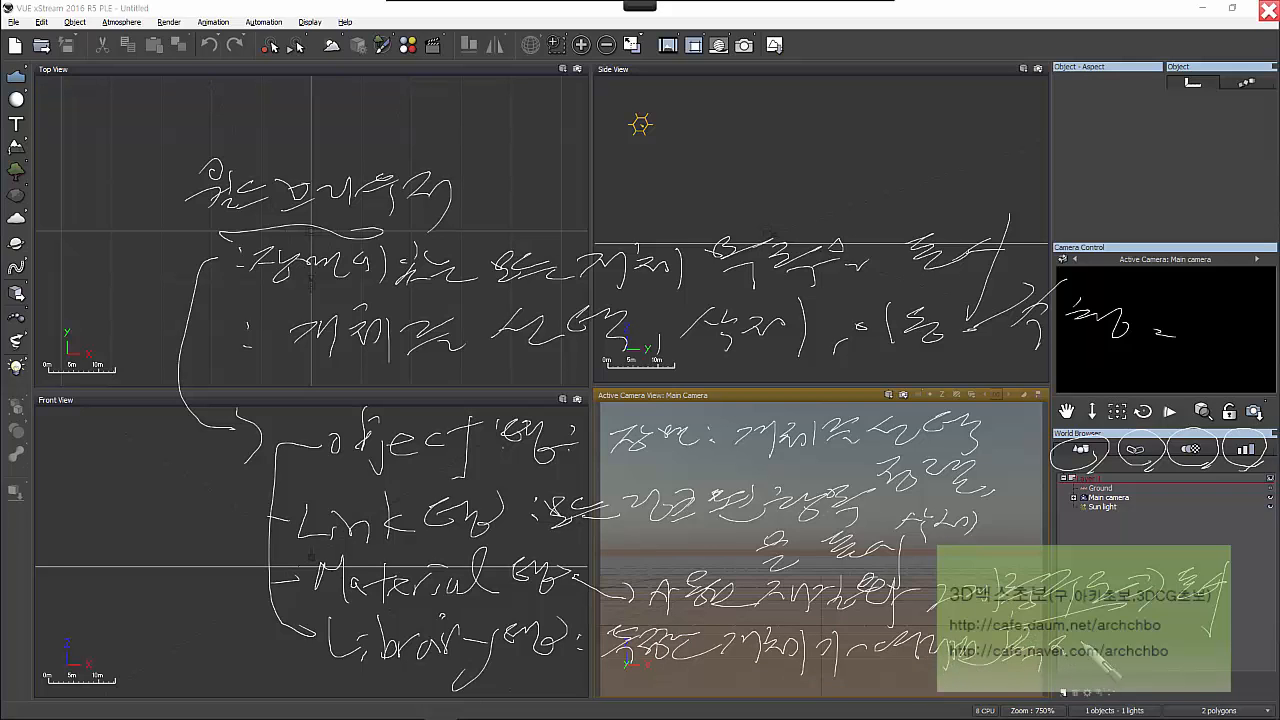
left_click_drag(692, 675, 676, 699)
mouse_move(686, 684)
left_mouse_down()
mouse_move(706, 696)
mouse_move(809, 680)
mouse_move(897, 686)
mouse_move(950, 656)
mouse_move(1106, 678)
mouse_move(1130, 688)
mouse_move(1124, 698)
left_mouse_up()
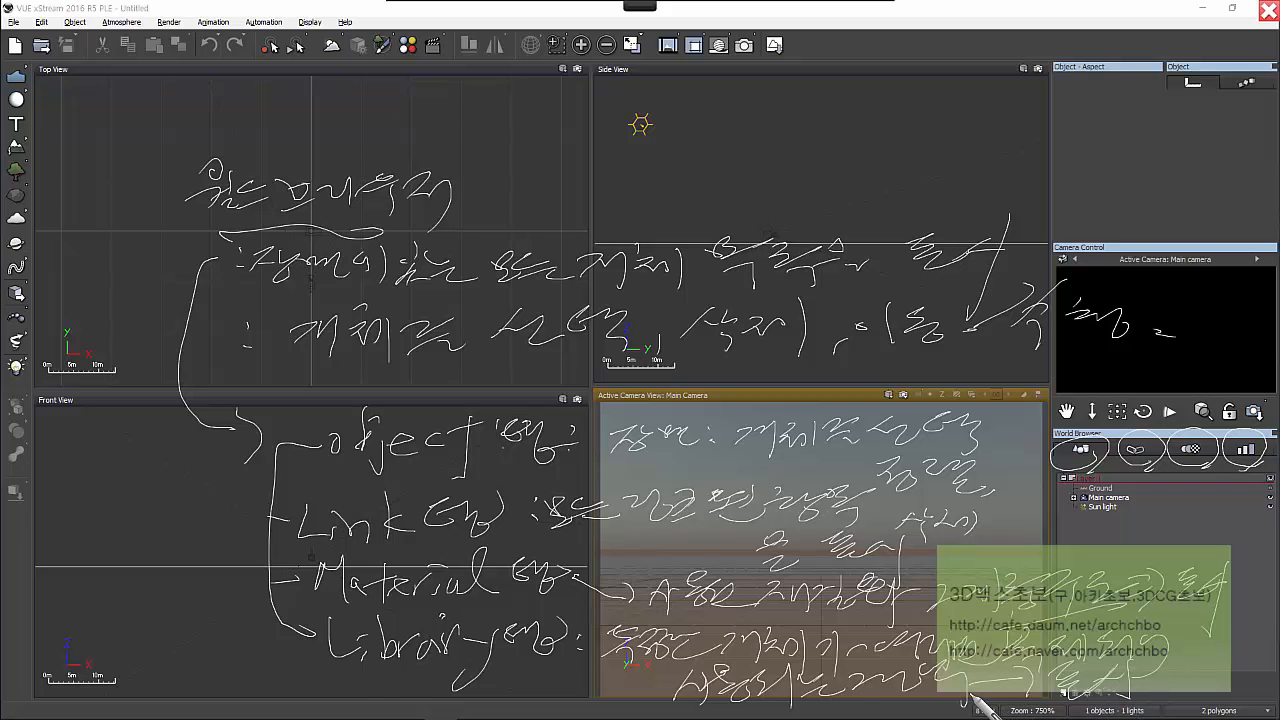
left_click_drag(490, 658, 320, 660)
mouse_move(305, 666)
left_mouse_down()
mouse_move(259, 666)
mouse_move(180, 635)
left_mouse_up()
left_click_drag(215, 480, 190, 488)
mouse_move(96, 607)
left_mouse_down()
mouse_move(118, 597)
mouse_move(122, 610)
mouse_move(94, 590)
mouse_move(154, 606)
left_mouse_up()
left_click_drag(163, 590, 305, 548)
left_click(203, 577)
left_click_drag(98, 603, 300, 553)
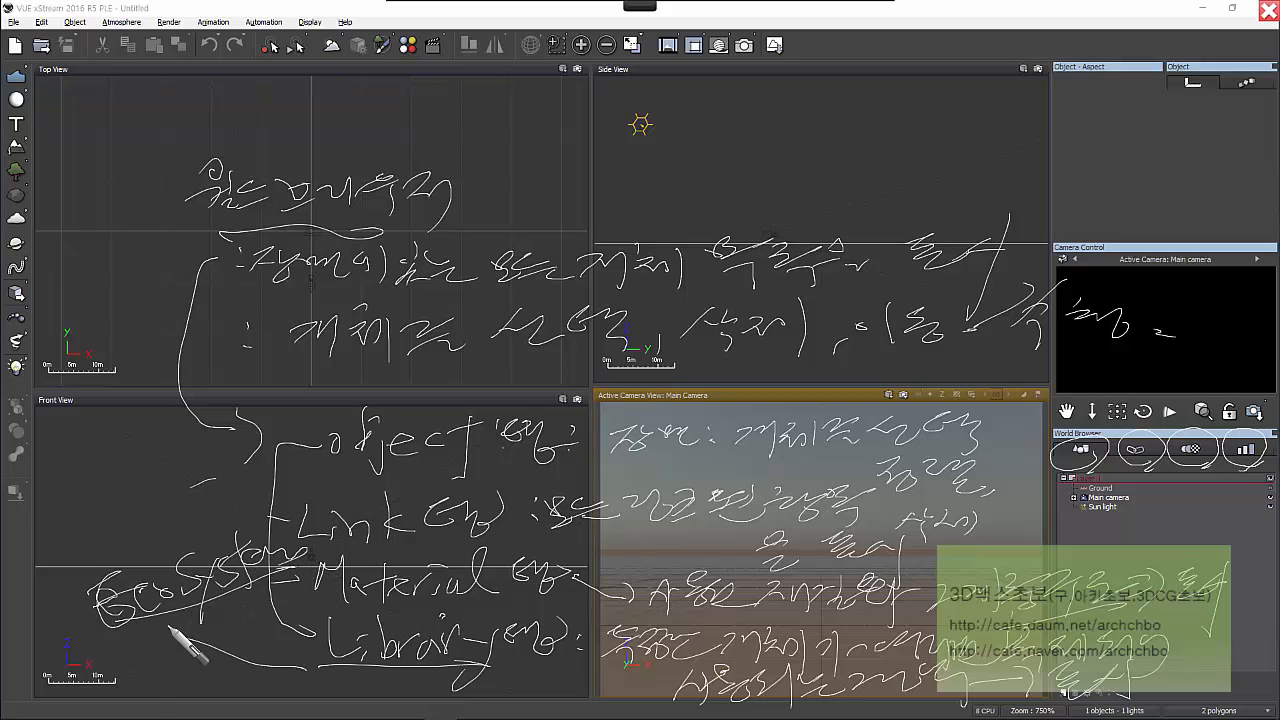
mouse_move(103, 641)
left_mouse_down()
mouse_move(130, 668)
mouse_move(262, 606)
mouse_move(325, 612)
left_mouse_up()
left_click_drag(76, 660, 305, 655)
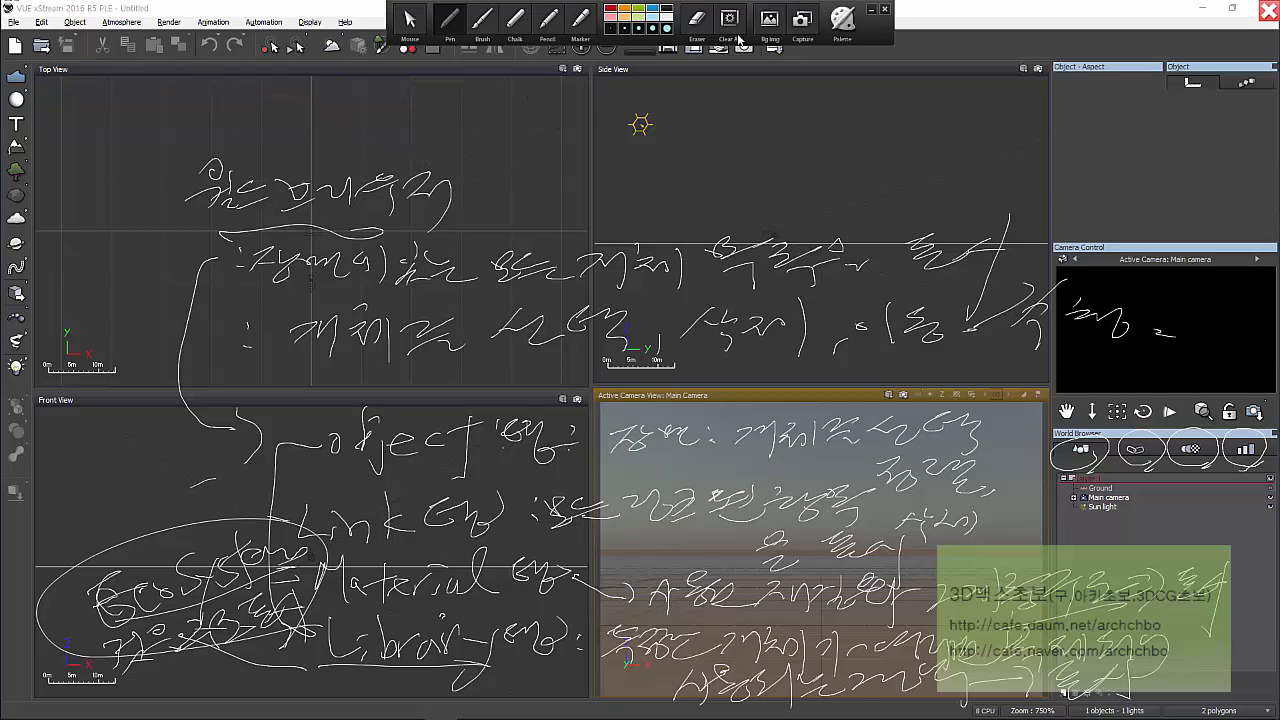
left_click(736, 29)
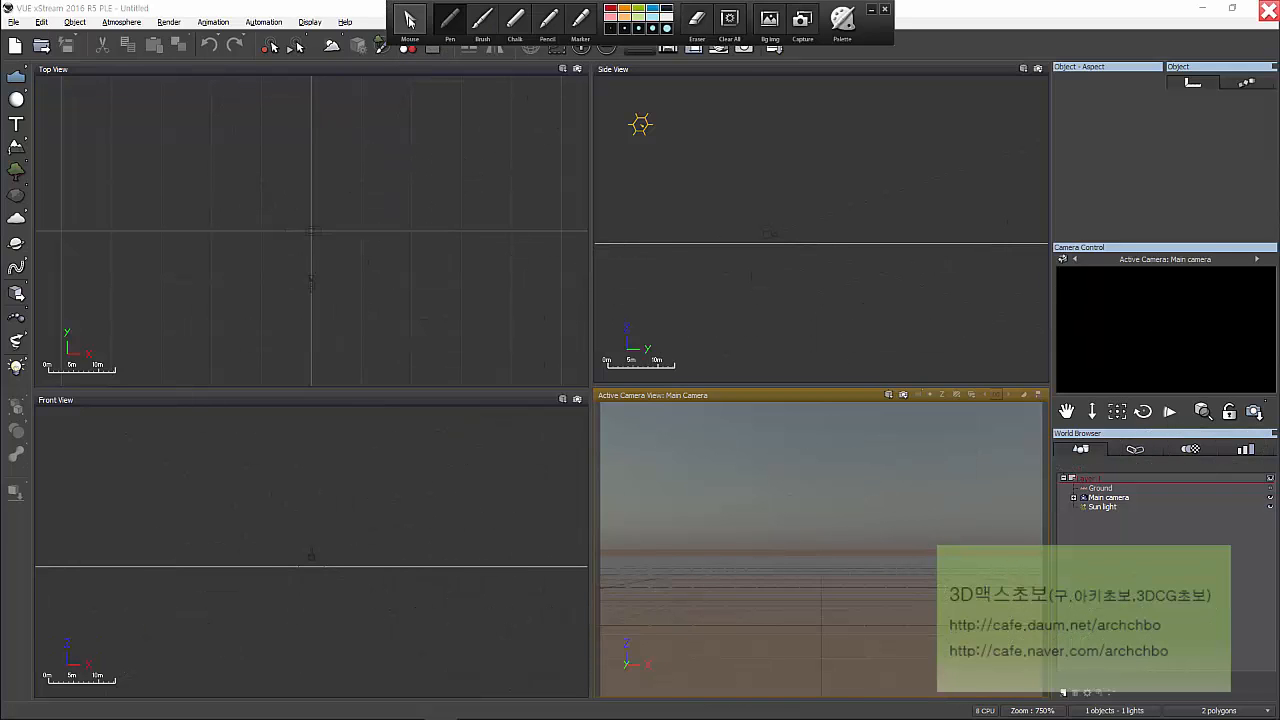
left_click(409, 22)
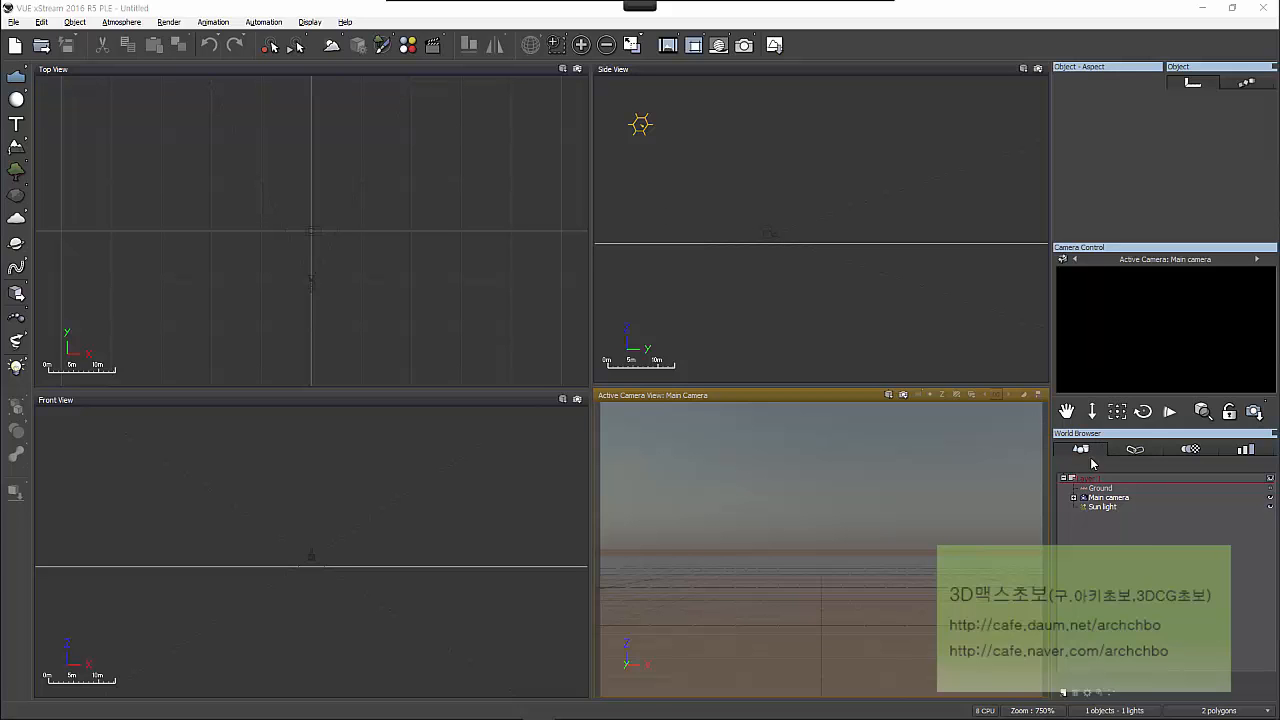
Step: Select the ground, main camera, sun light and the whole of Layer 1 in turn to examine how the World Browser selects scene objects
left_click(1102, 488)
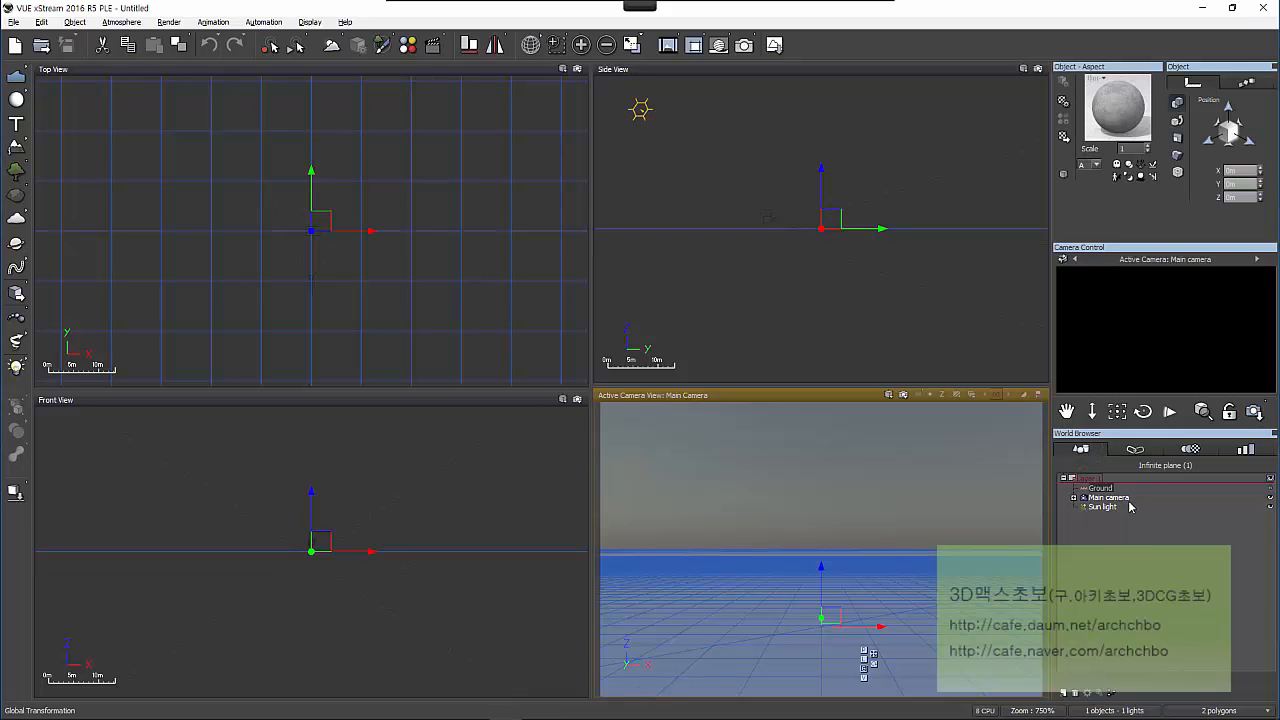
left_click(1108, 498)
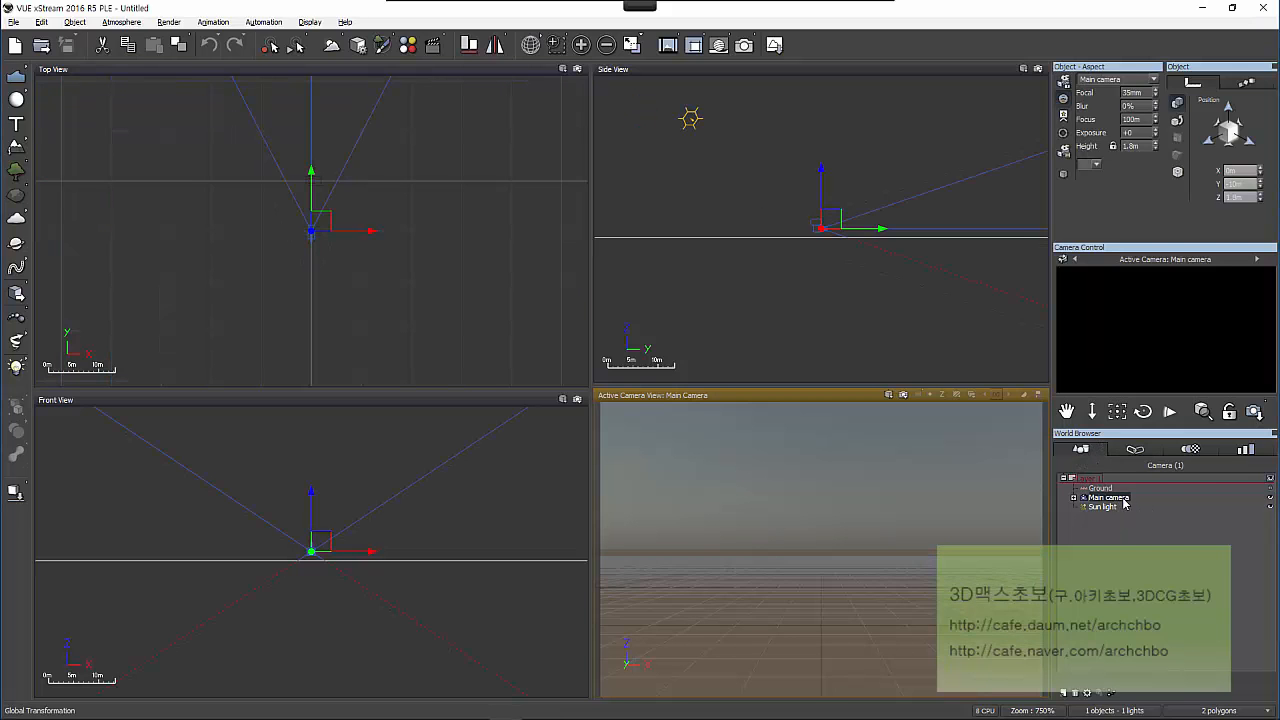
left_click(1103, 507)
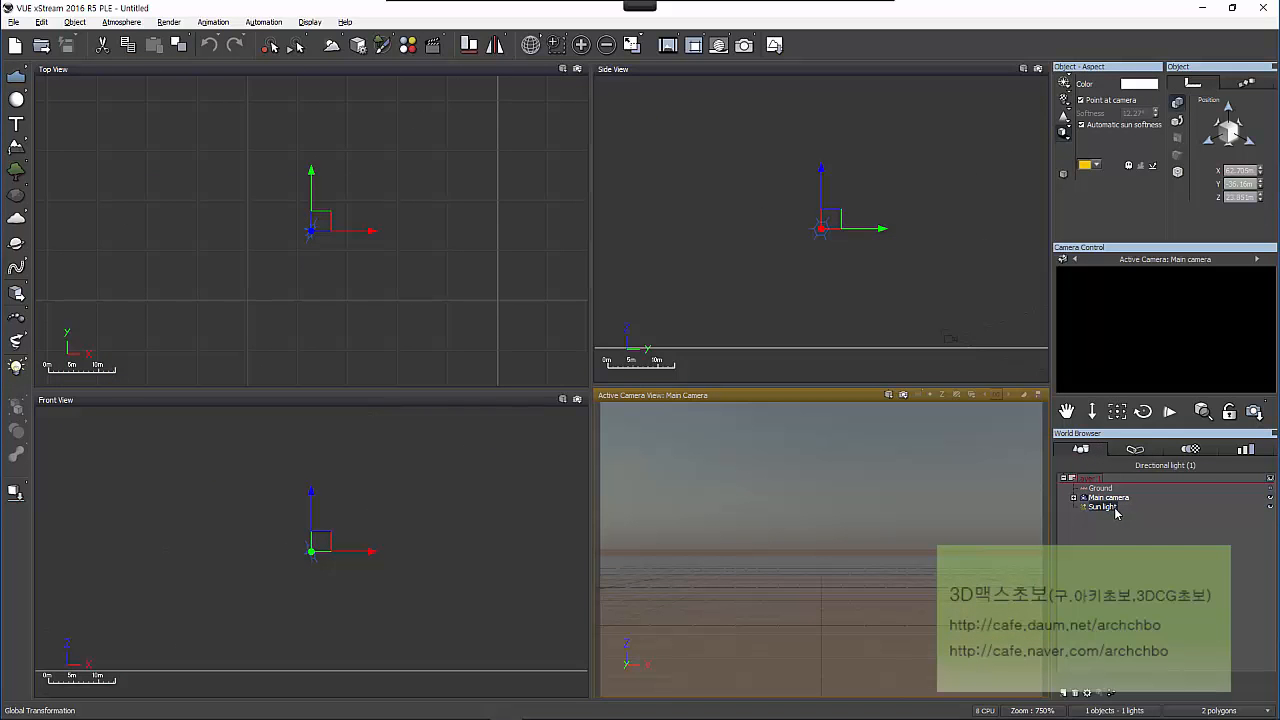
left_click(1104, 487)
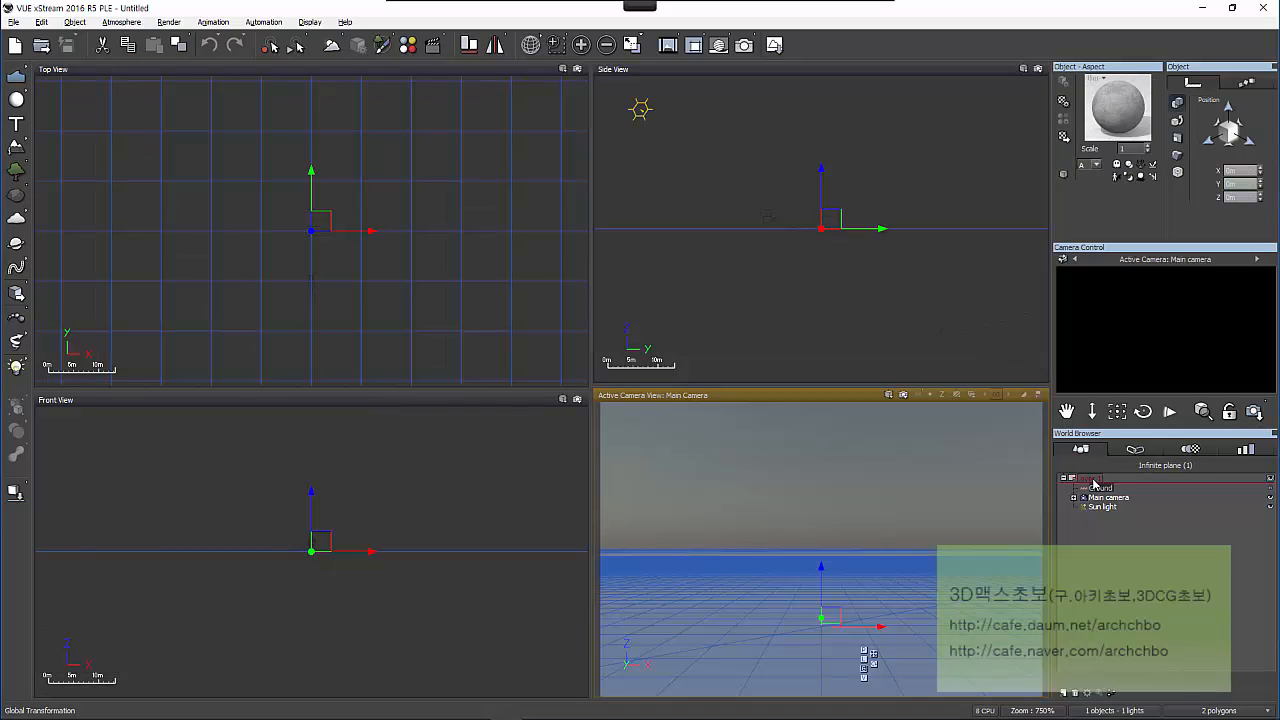
left_click(1085, 479)
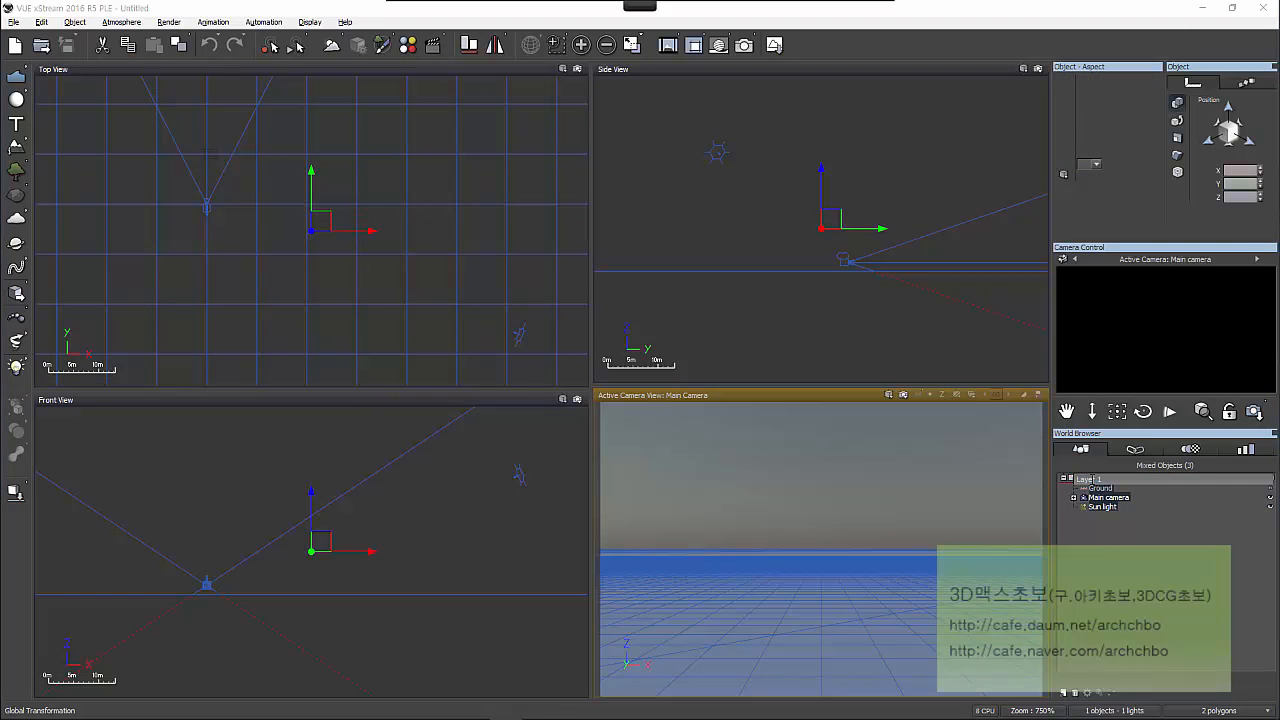
left_click_drag(1119, 479, 1059, 485)
left_click(1109, 543)
left_click(1099, 481)
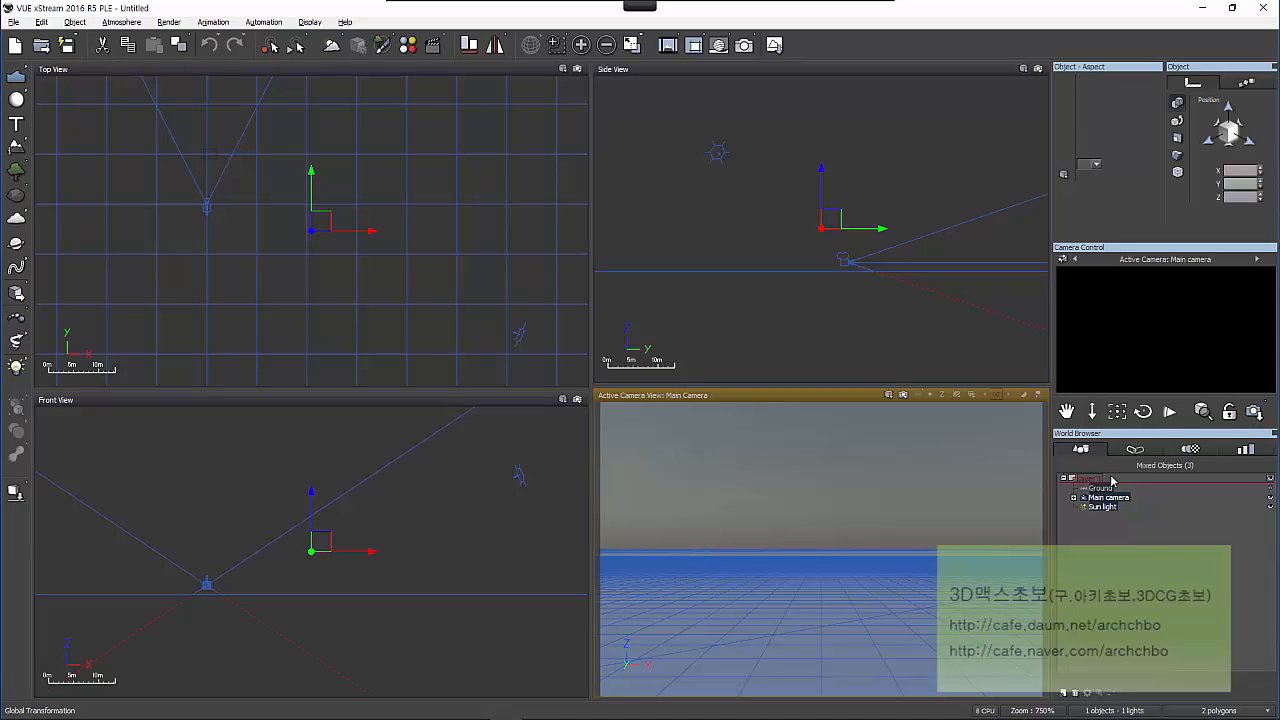
left_click(1136, 497)
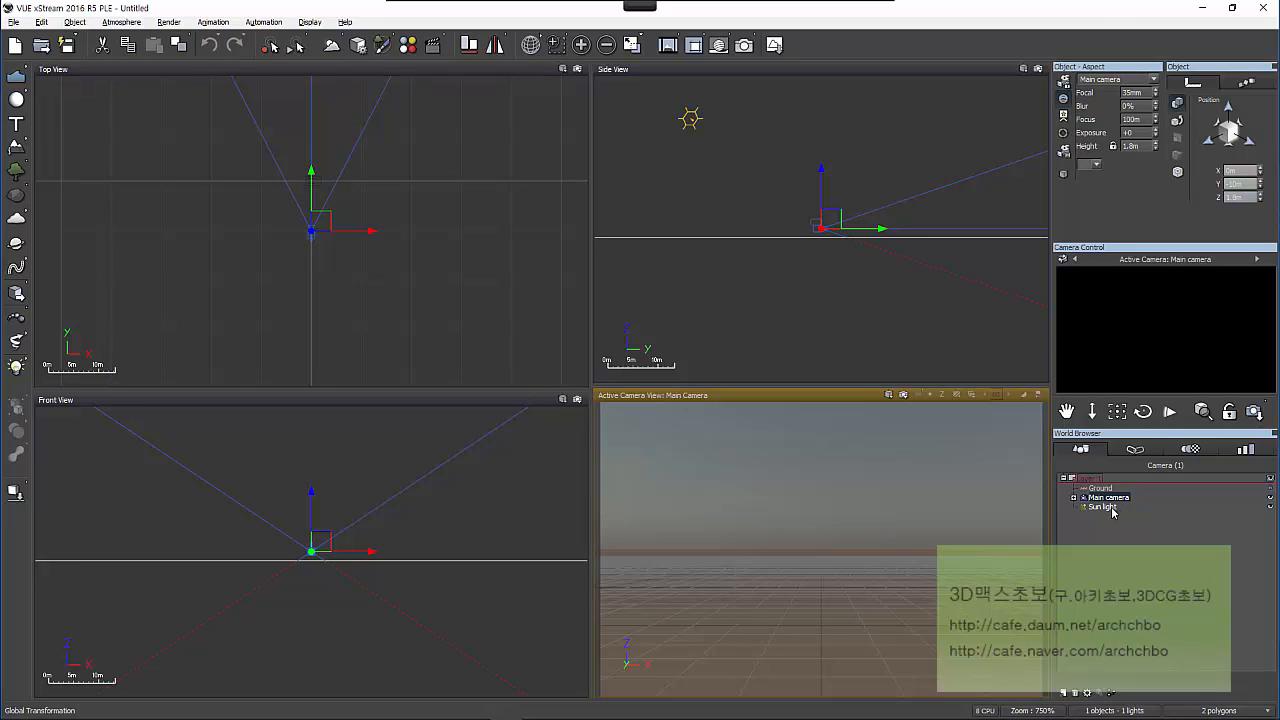
left_click(1111, 509)
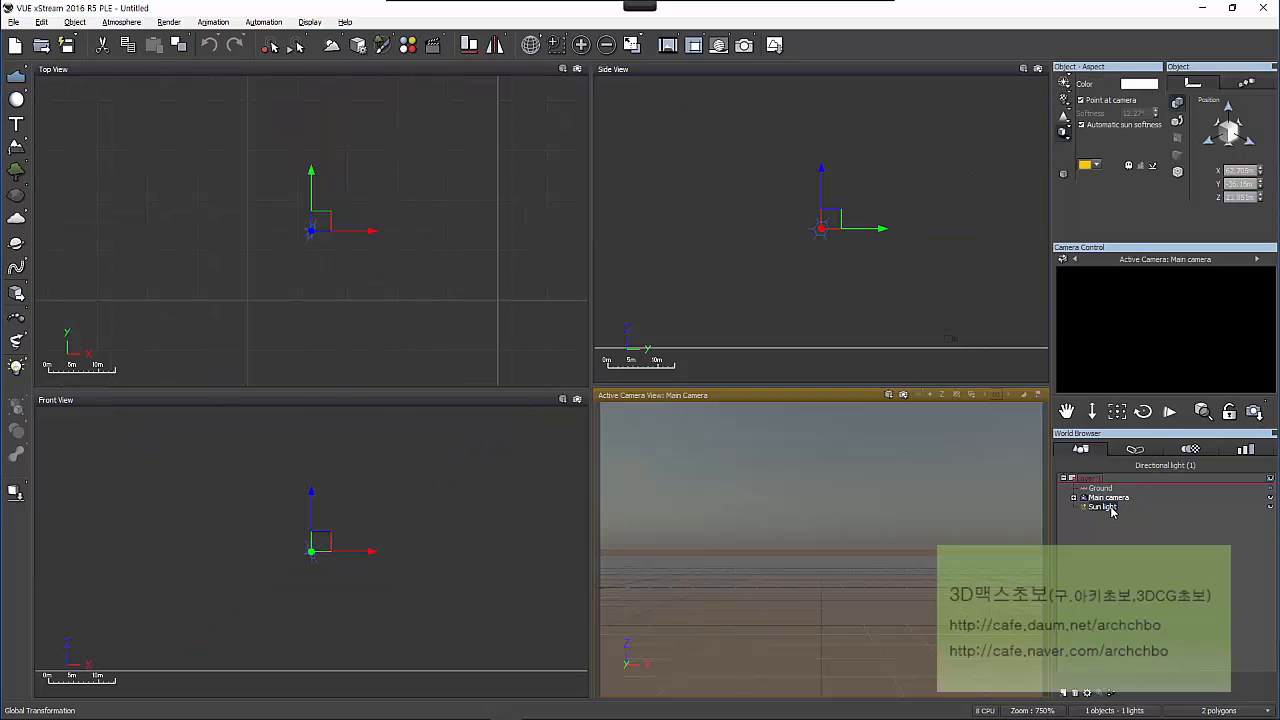
left_click(1108, 481)
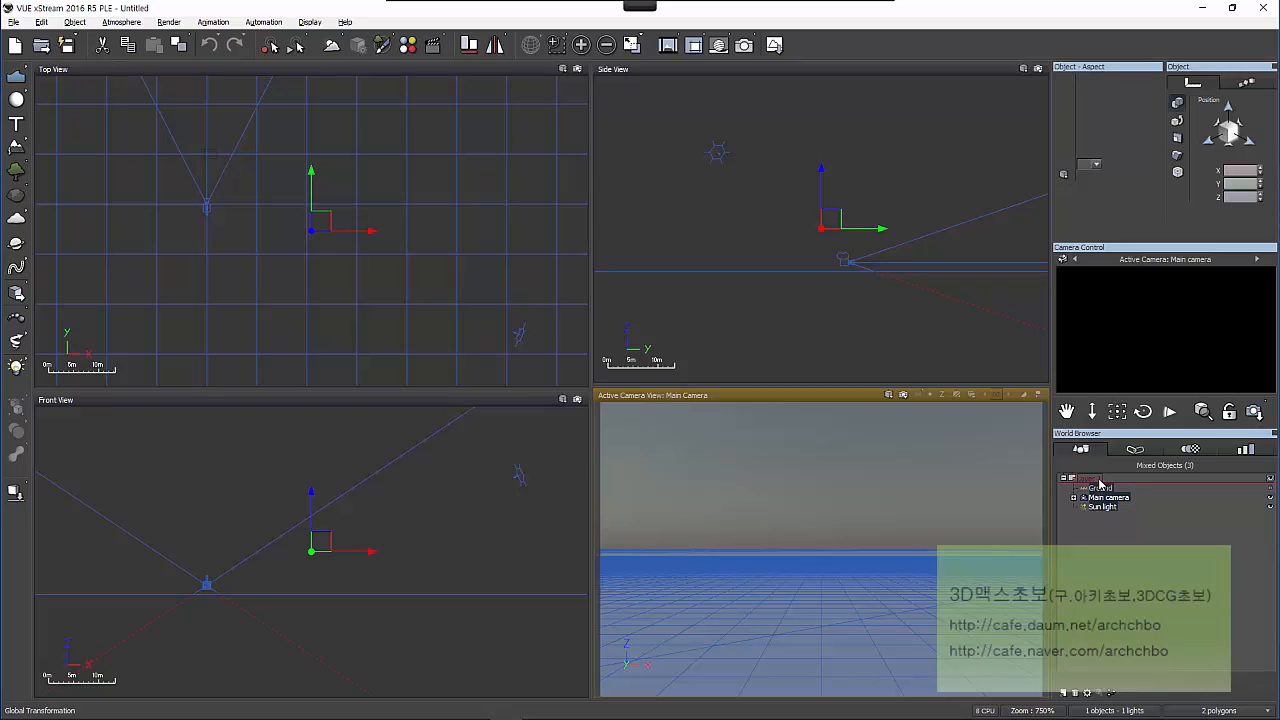
Step: Add a fir tree plant to the scene and move it in the top view in front of the main camera, to about 22.6 m along Y
left_click(403, 263)
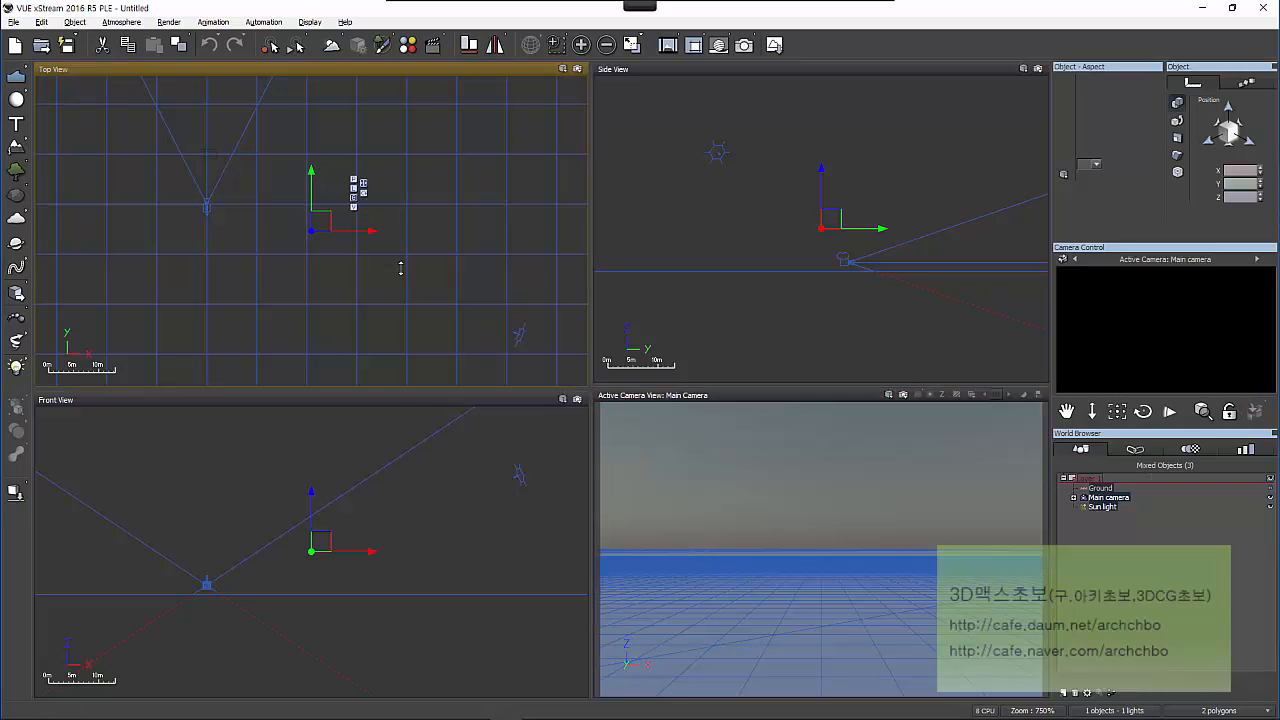
scroll(400, 268, "down", 4)
left_click(883, 321)
scroll(280, 220, "down", 4)
right_click_drag(298, 238, 297, 366)
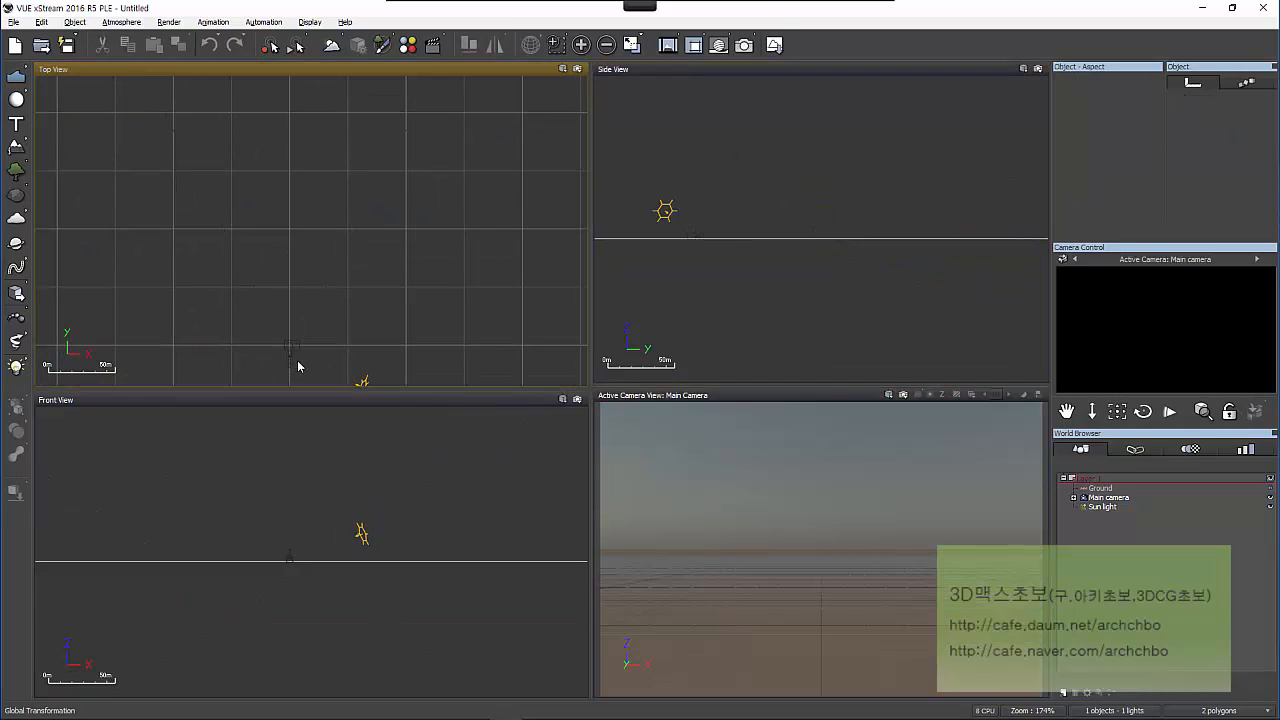
left_click(16, 170)
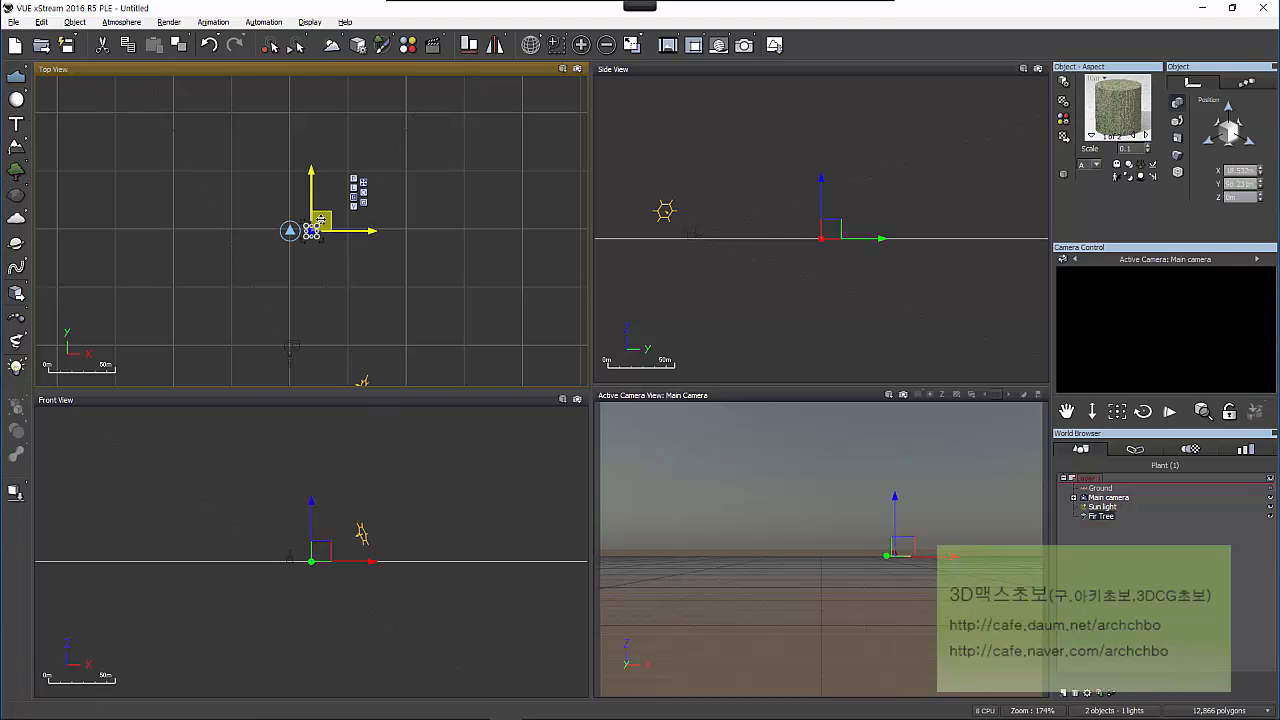
left_click_drag(305, 283, 295, 319)
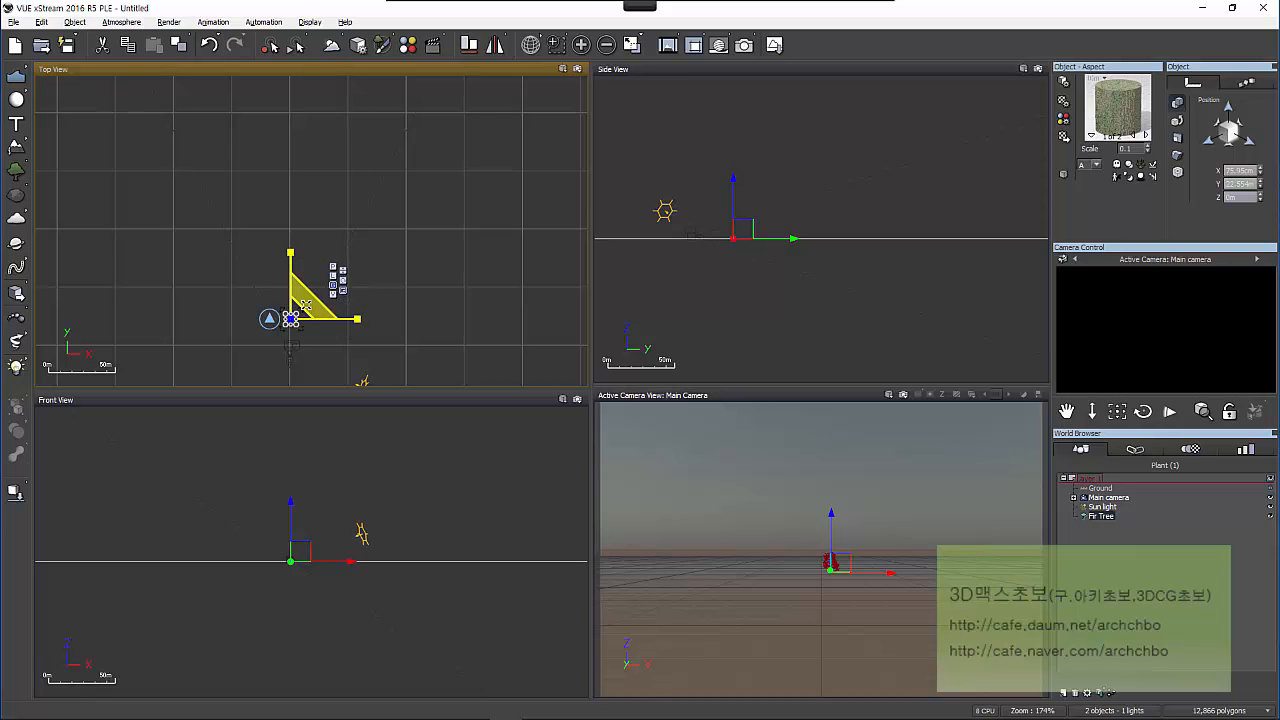
Step: Scale up the fir tree's width and depth in the top view and stretch its height in the side view
left_click_drag(306, 305, 476, 129)
right_click_drag(783, 258, 791, 327)
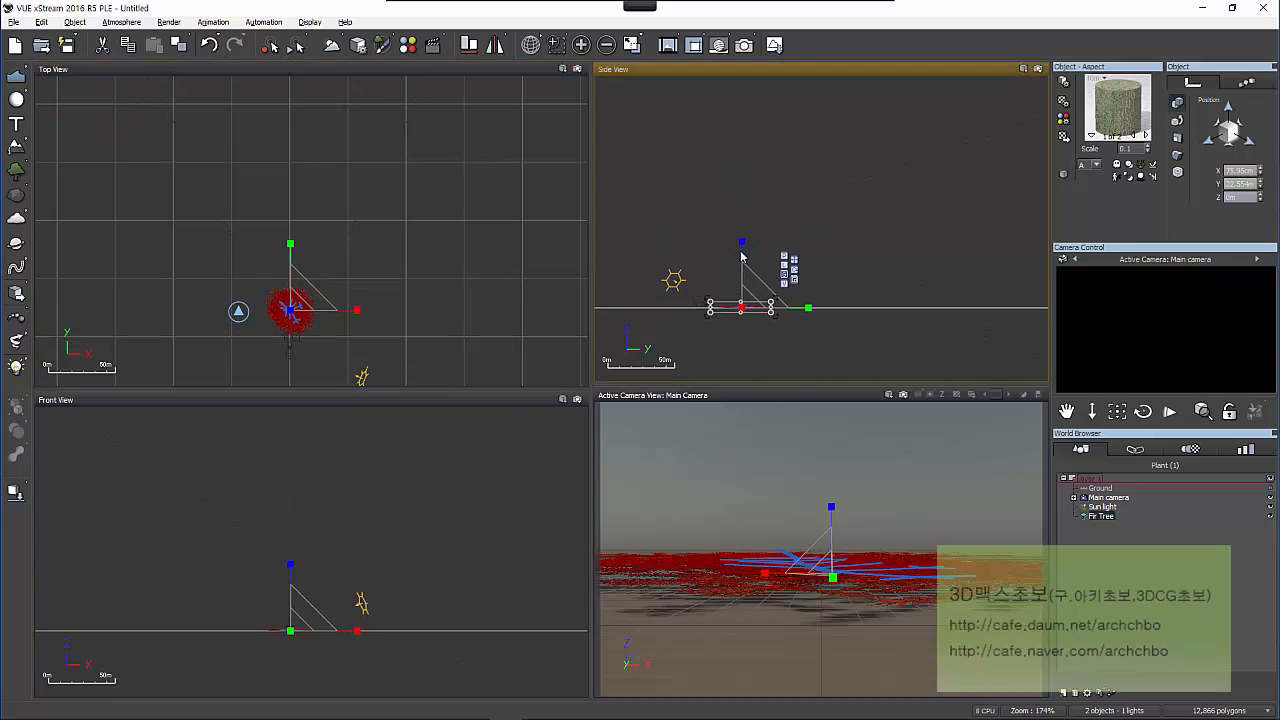
left_click_drag(742, 243, 742, 95)
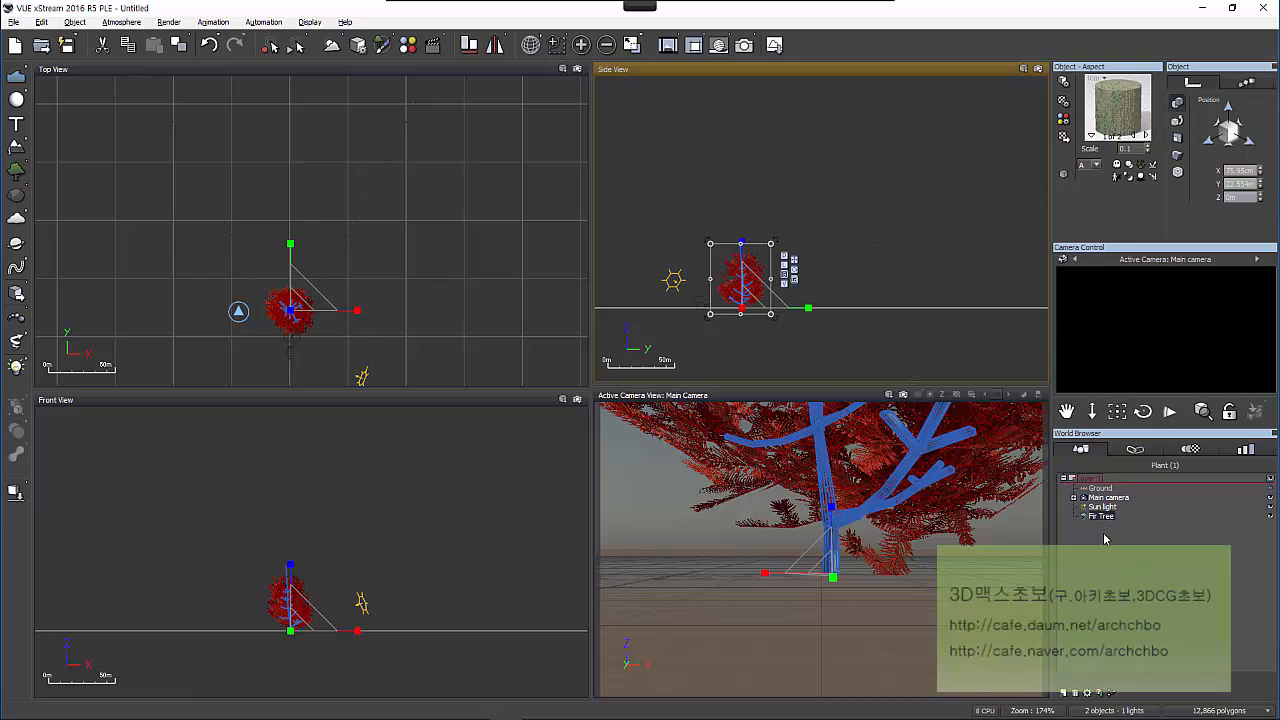
Step: Add a Joshua Stone rock to the scene and move it in the top view to between the main camera and the fir tree
left_click(18, 197)
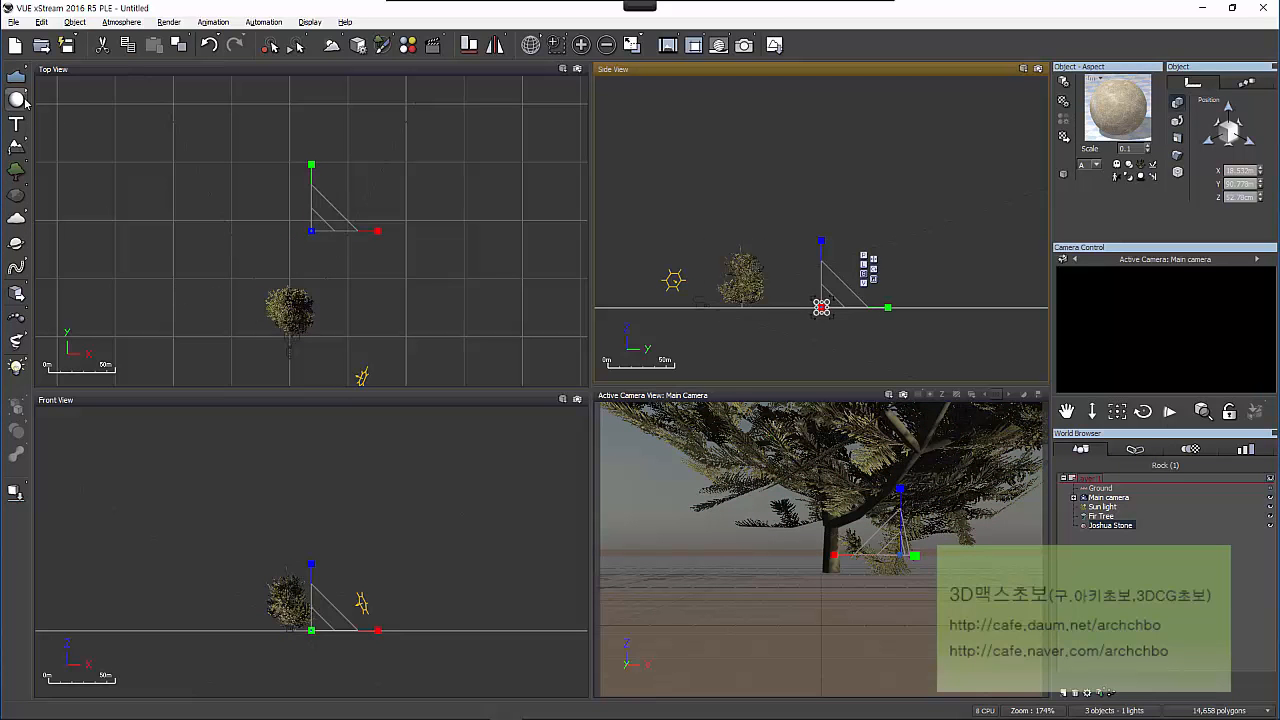
left_click(323, 239)
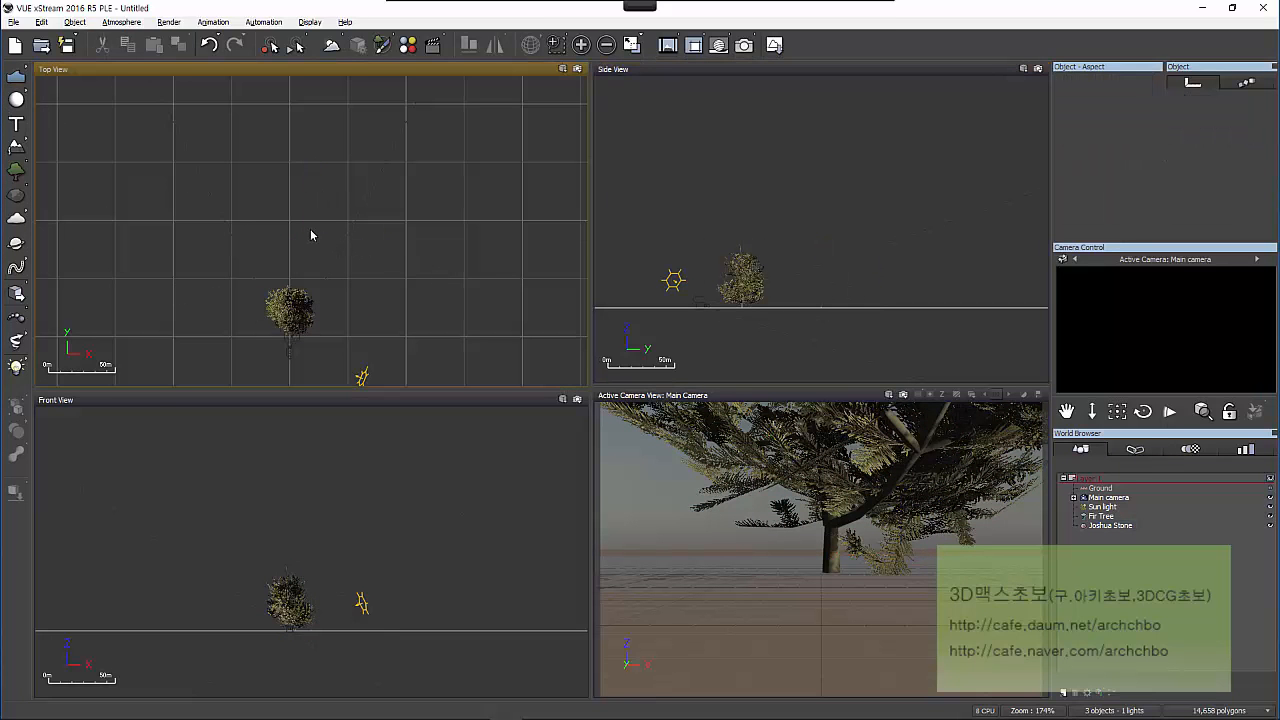
left_click(328, 244)
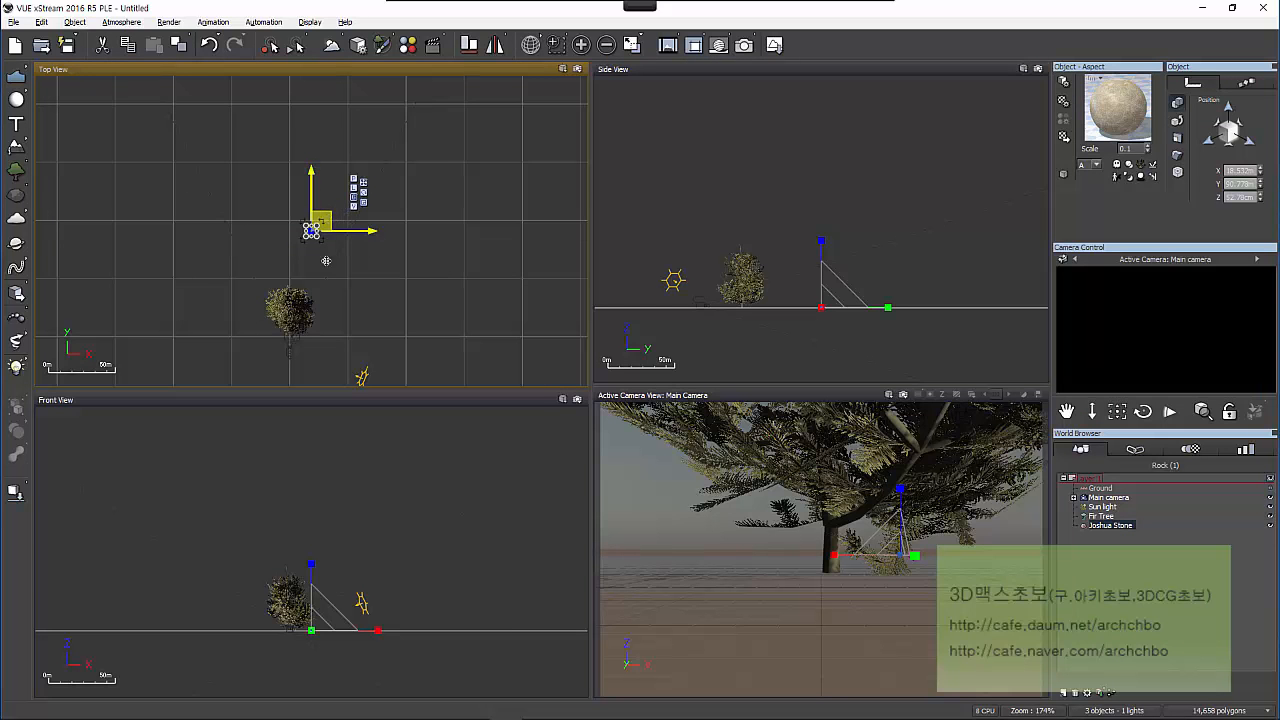
left_click_drag(327, 215, 306, 322)
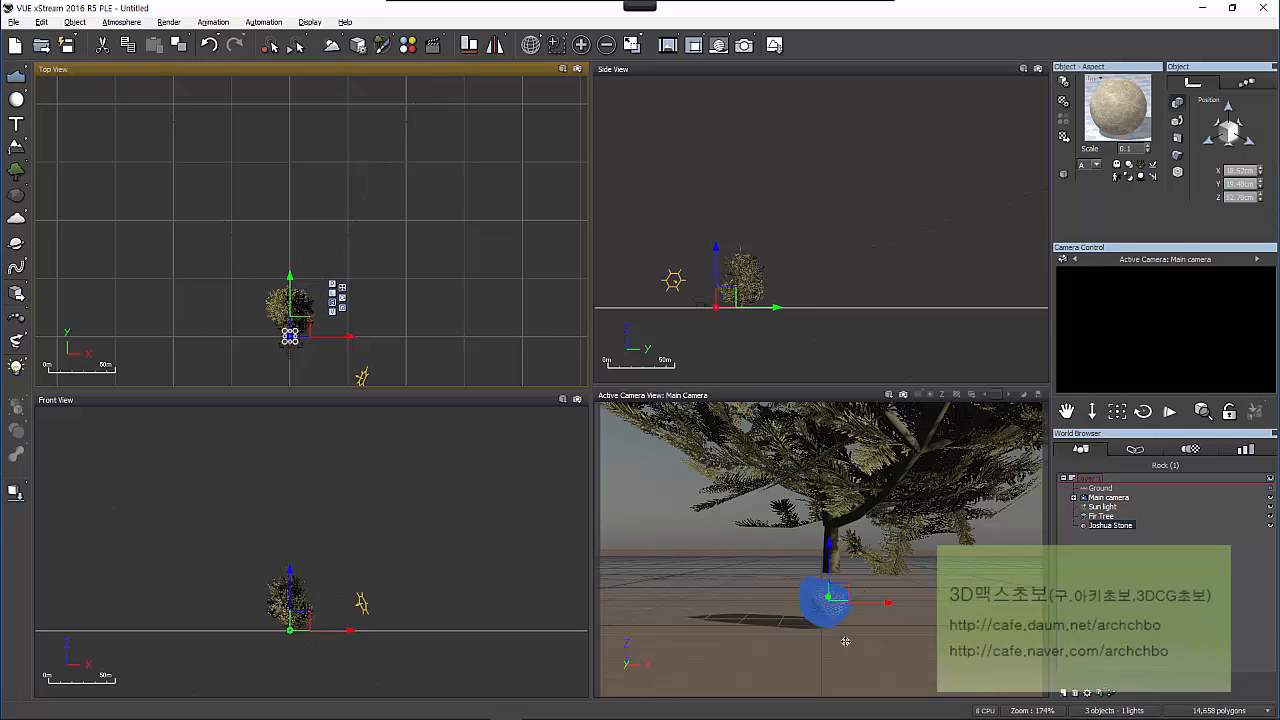
Step: Select the Joshua Stone and the whole of Layer 1 in turn to examine which objects the layer holds, and clear the selection
left_click(1113, 554)
double_click(1113, 529)
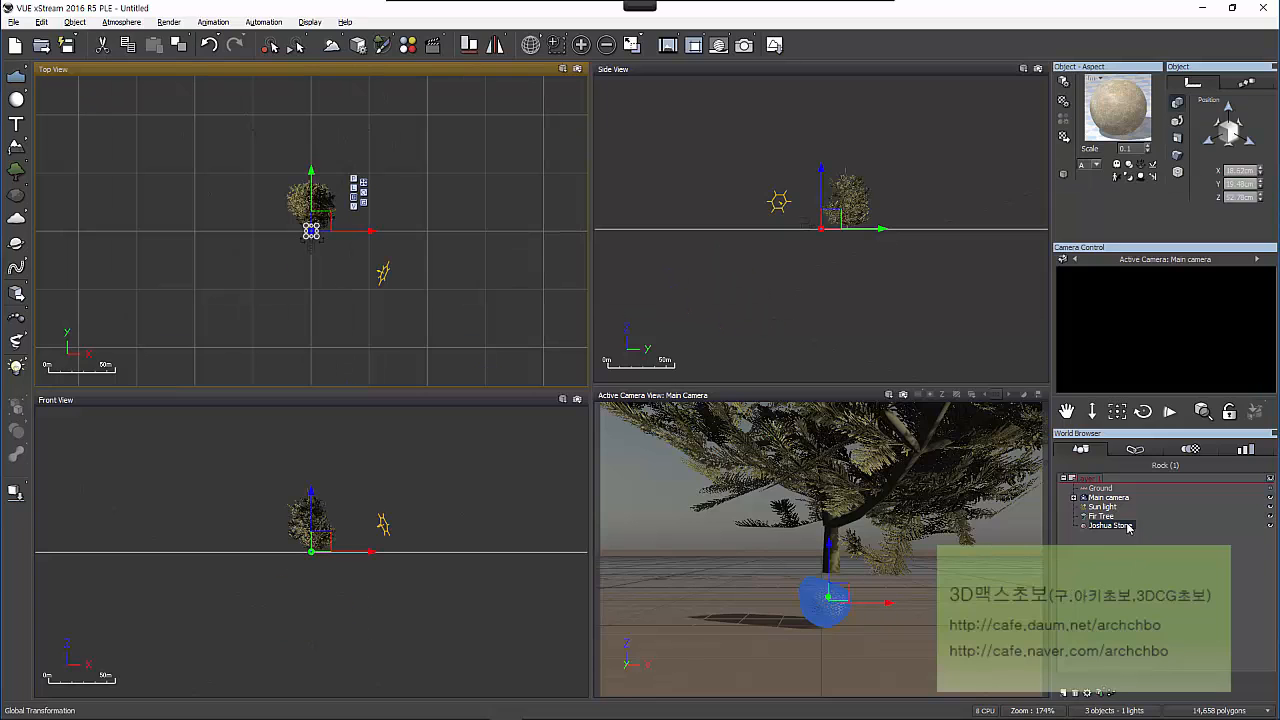
left_click(1095, 481)
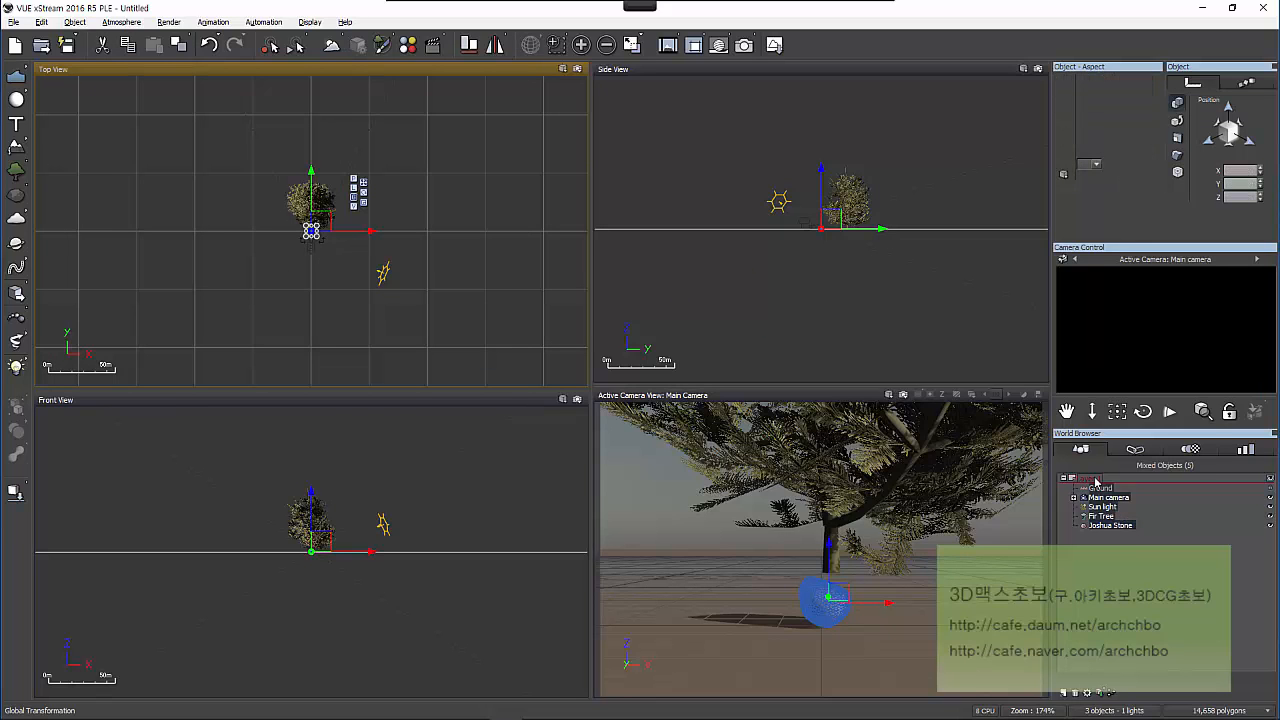
left_click(1095, 481)
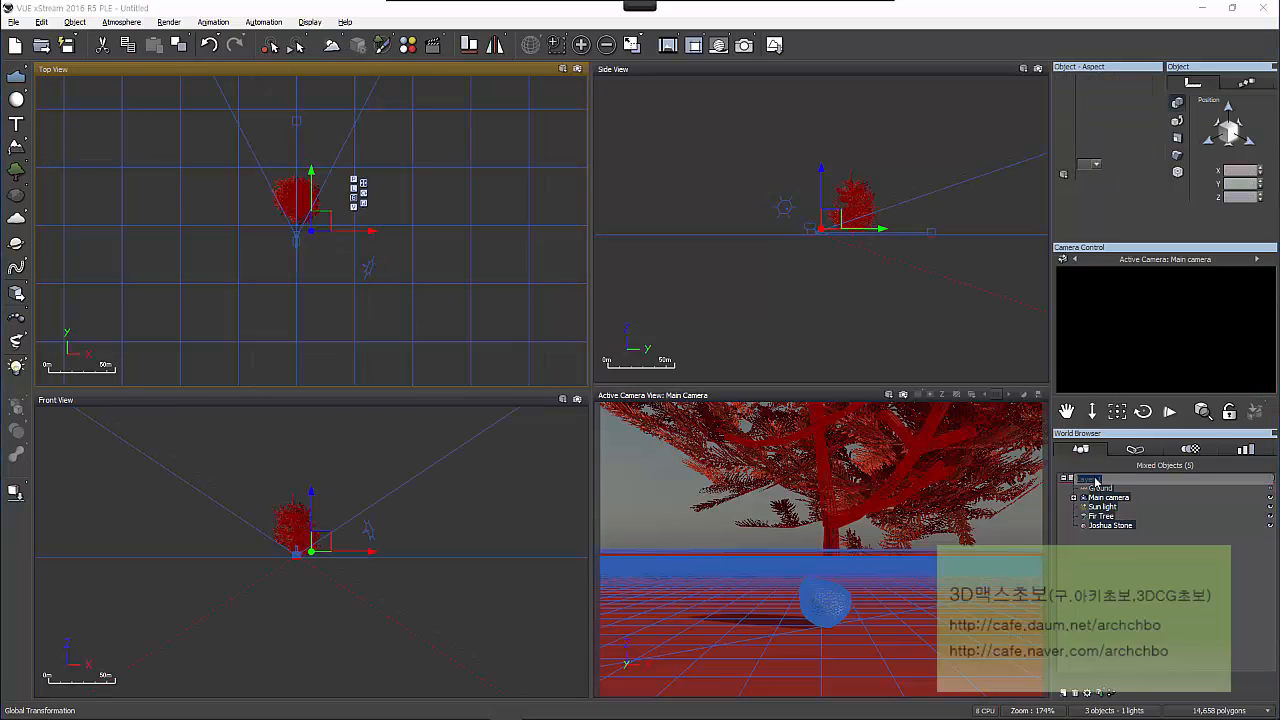
left_click(1203, 556)
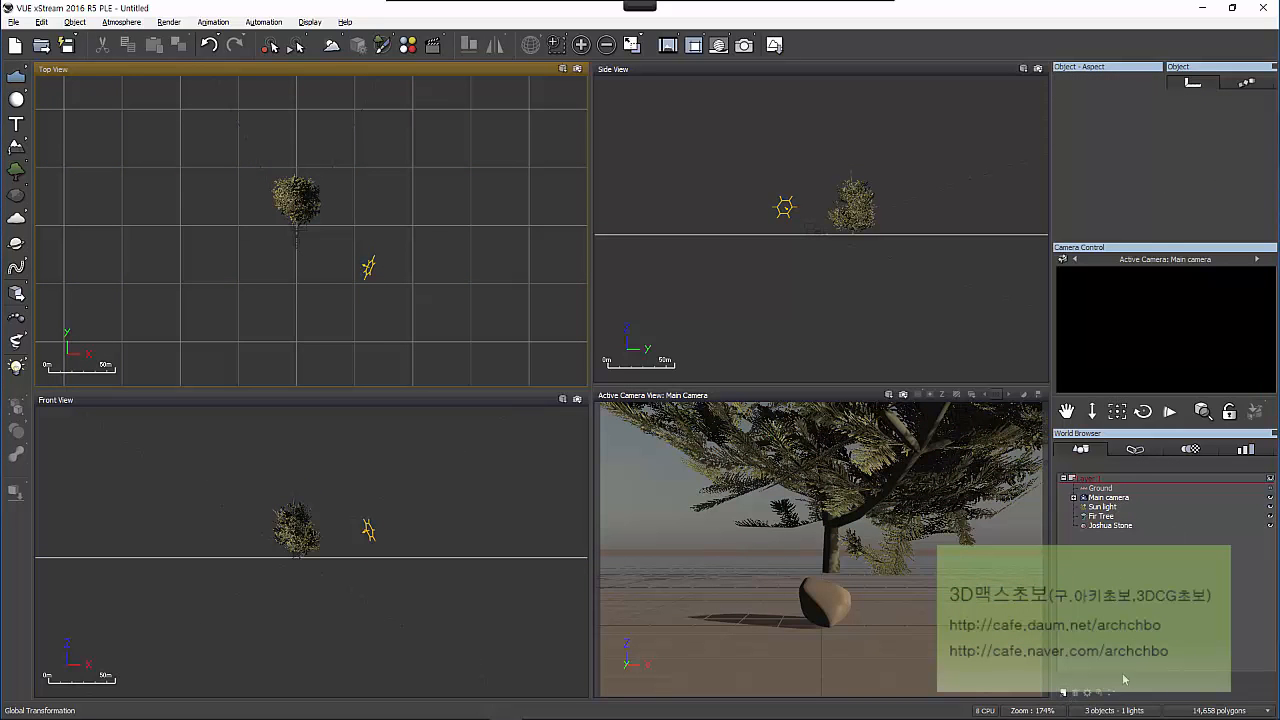
Step: Add a new layer in the World Browser and rename it Tree
left_click(1063, 694)
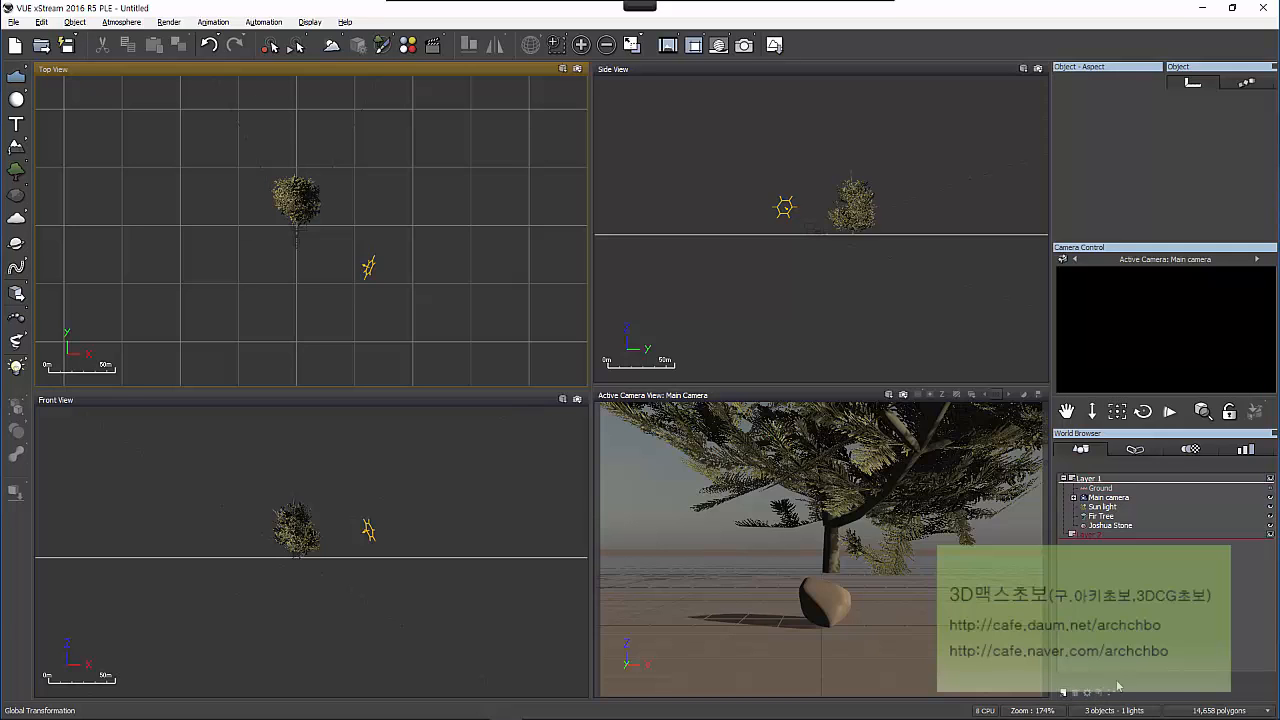
left_click(1100, 537)
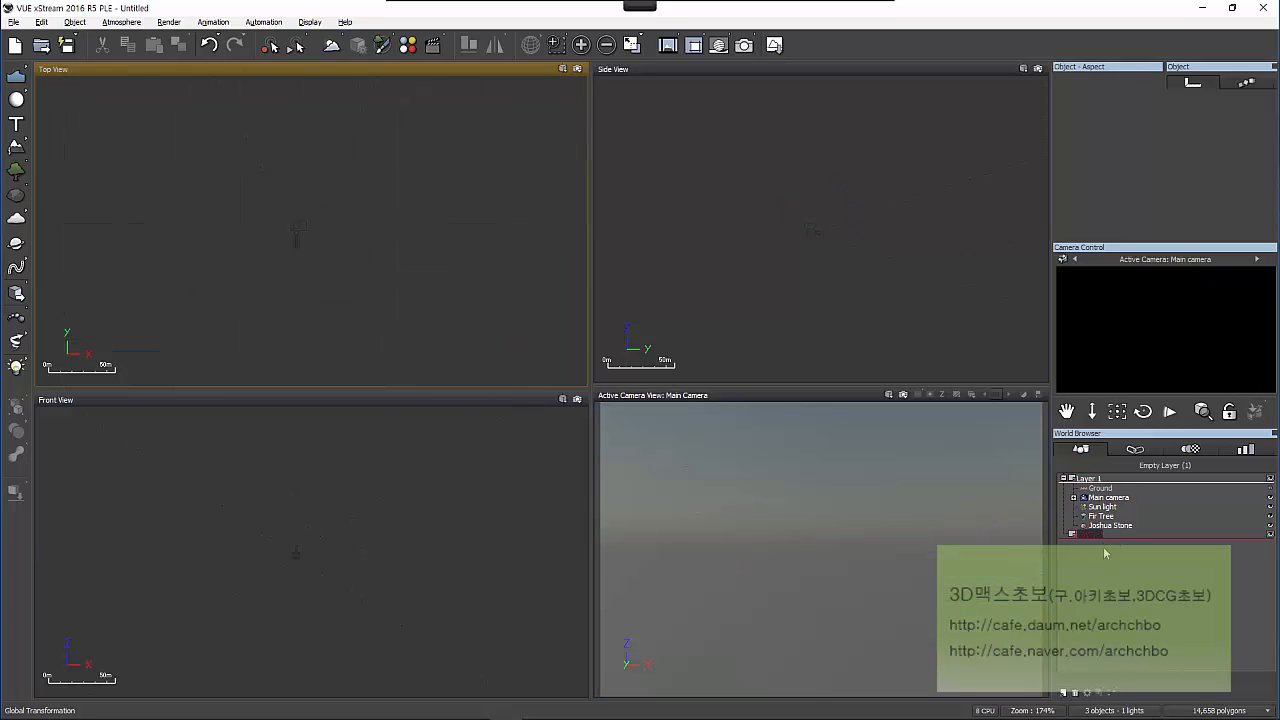
left_click(1096, 537)
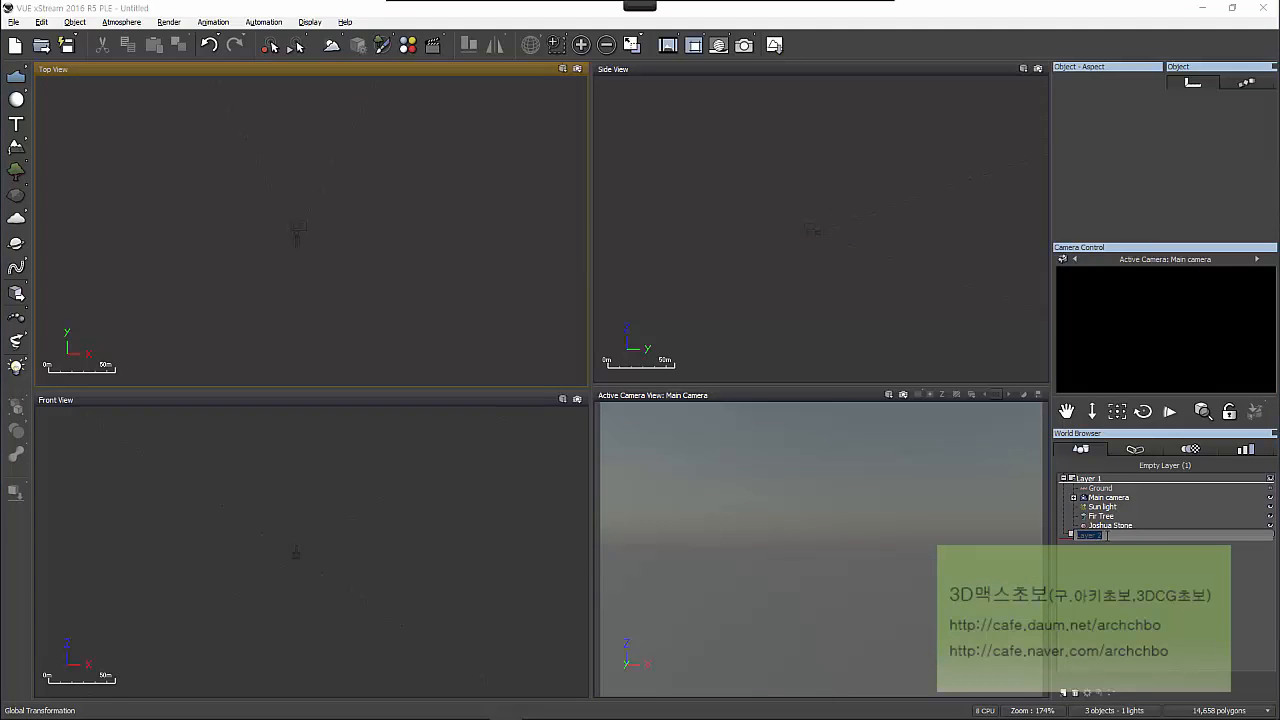
left_click(1107, 535)
left_click_drag(1116, 536, 1067, 536)
key("BackSpace")
type("Tree")
key("Return")
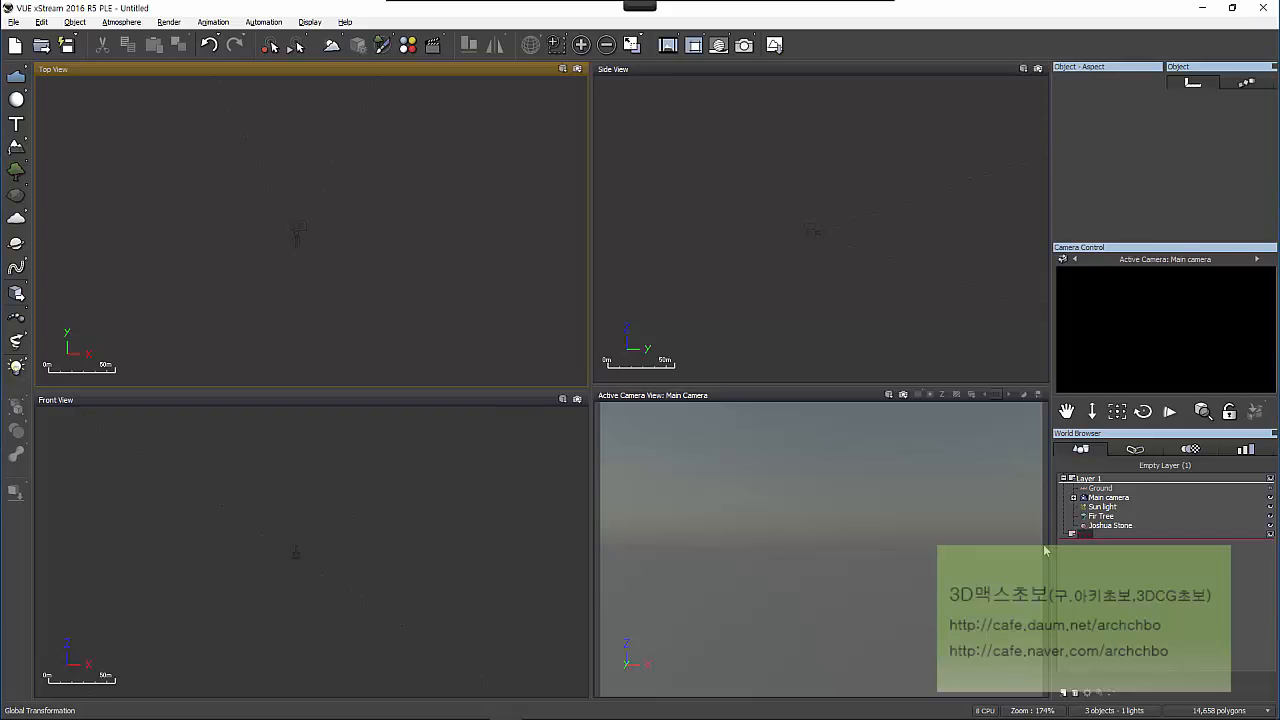
Step: Add another new layer below the Tree layer and rename it Stone
left_click(1064, 692)
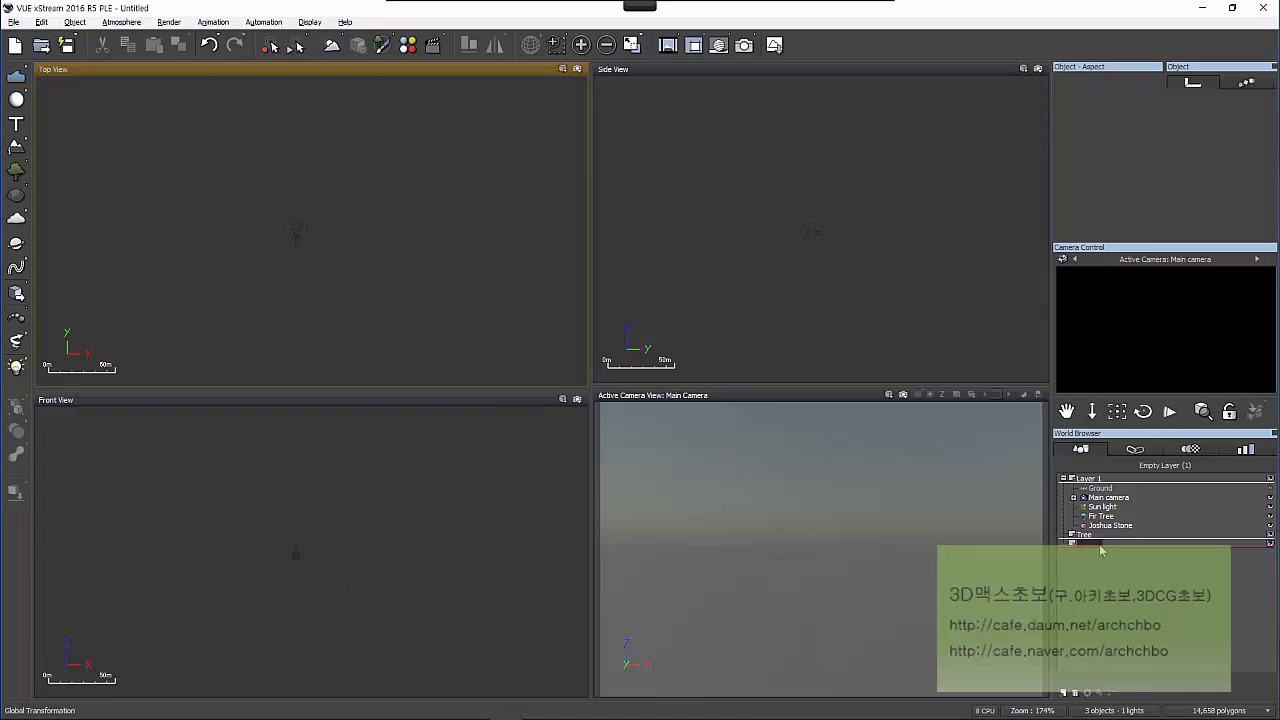
double_click(1098, 544)
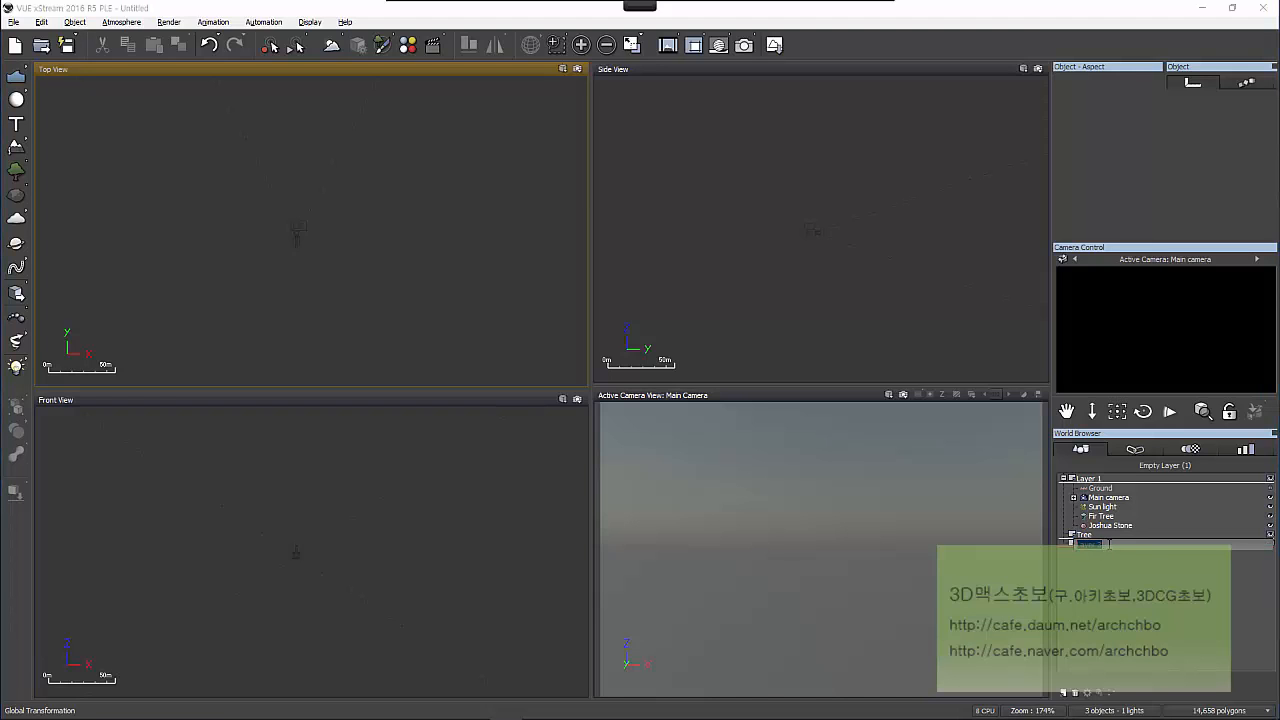
type("Stone")
key("Return")
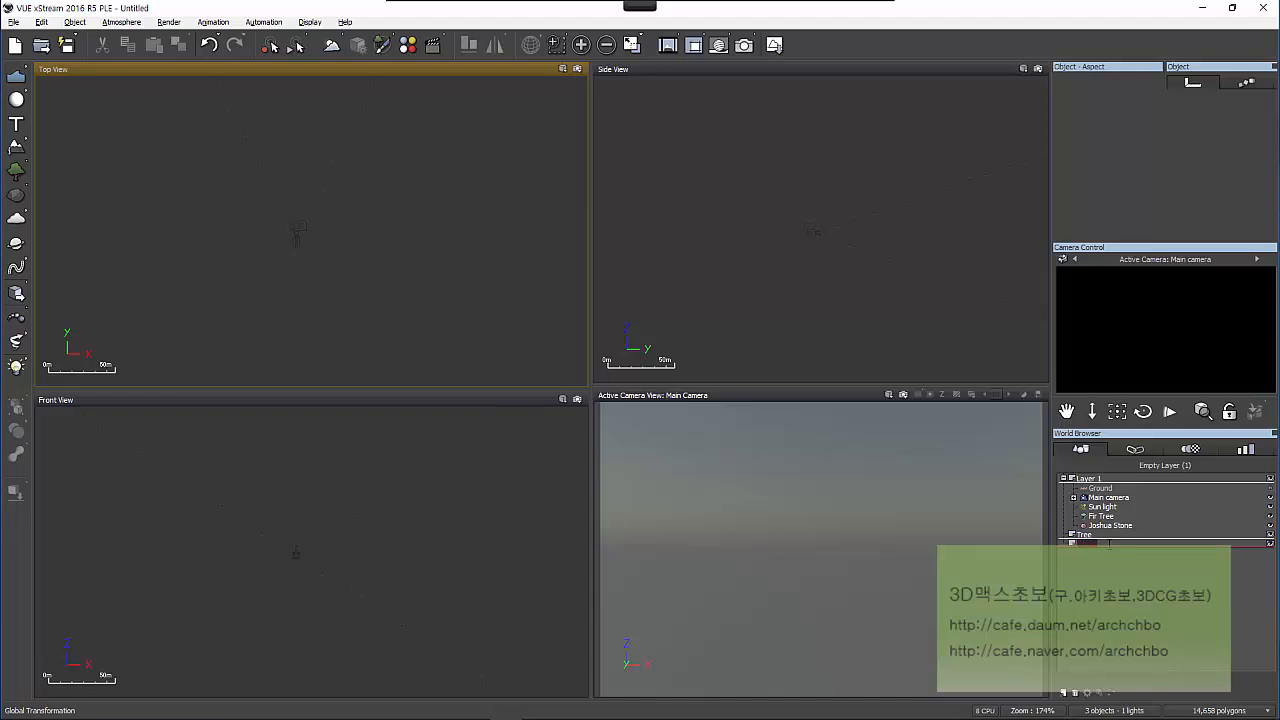
Step: Move the Fir Tree from Layer 1 into the Tree layer and the Joshua Stone into the Stone layer
left_click(1104, 517)
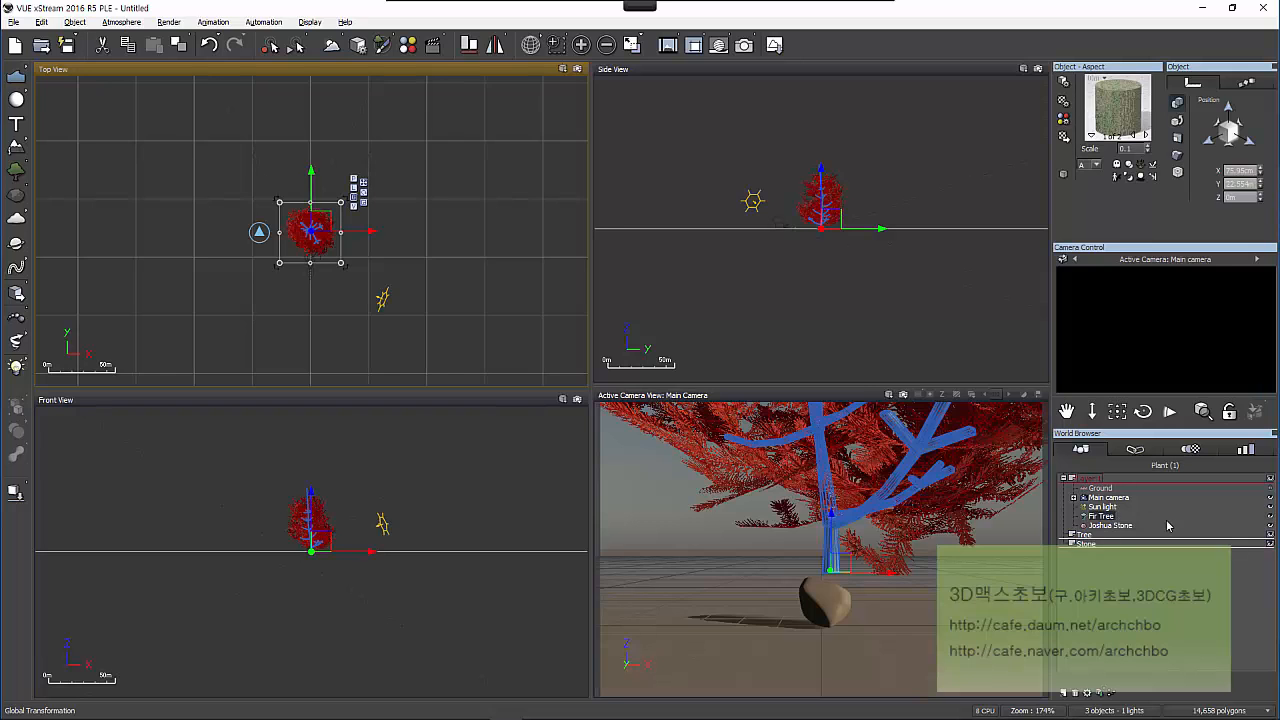
left_click(1108, 517)
left_click(1151, 609)
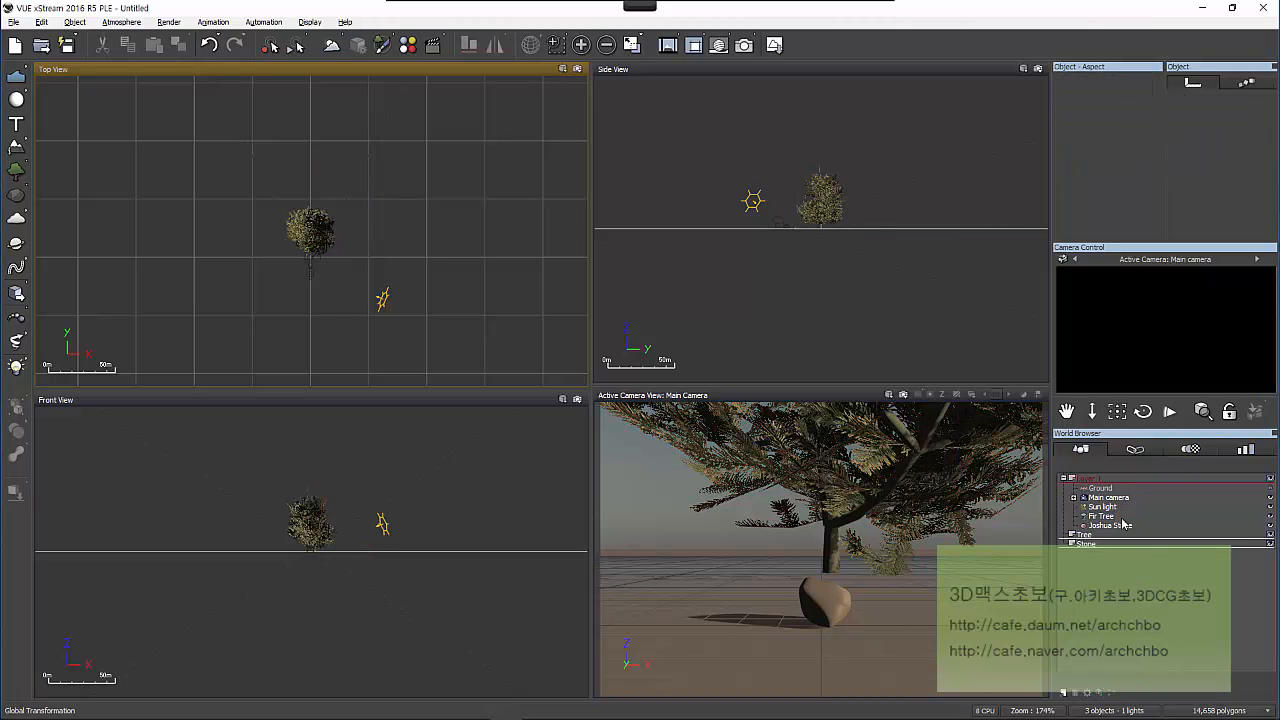
left_click(1116, 518)
left_click_drag(1118, 518, 1102, 536)
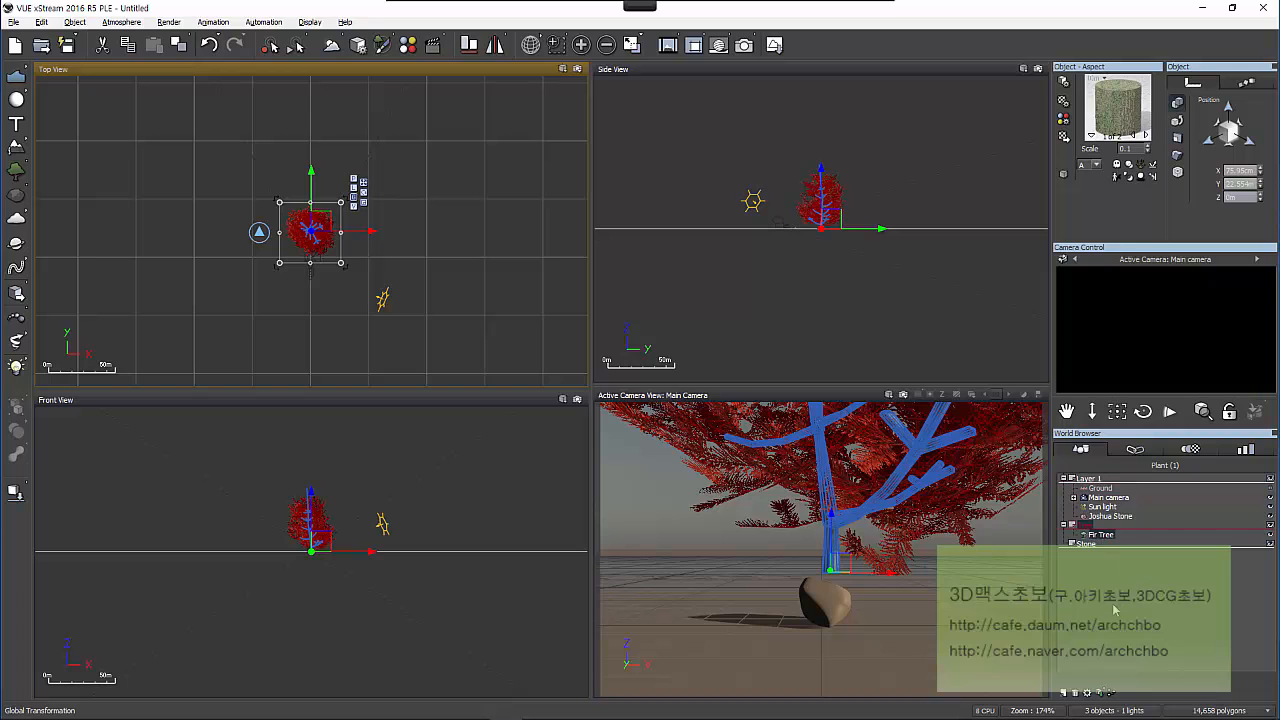
left_click(1127, 517)
left_click_drag(1126, 521, 1100, 544)
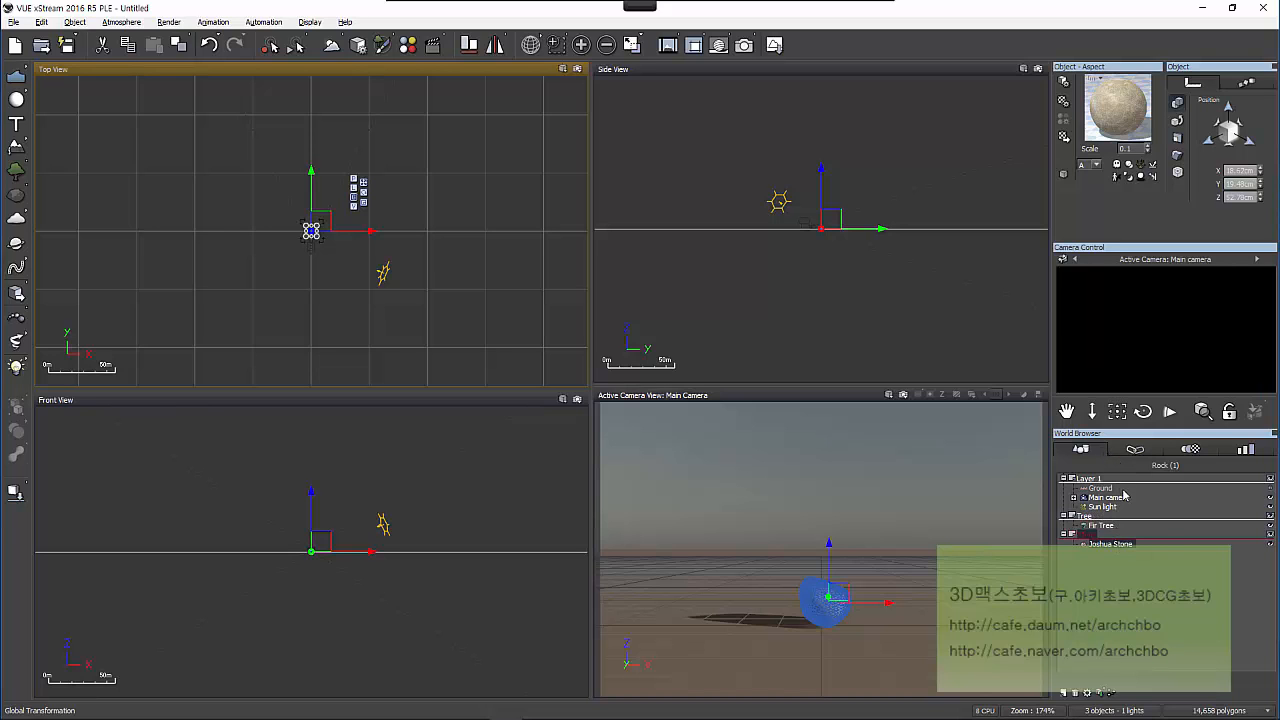
Step: Make the Stone layer active, add a Rough Desert Rock to it, and move the rock in the top view to about 17 m along Y
left_click(1083, 535)
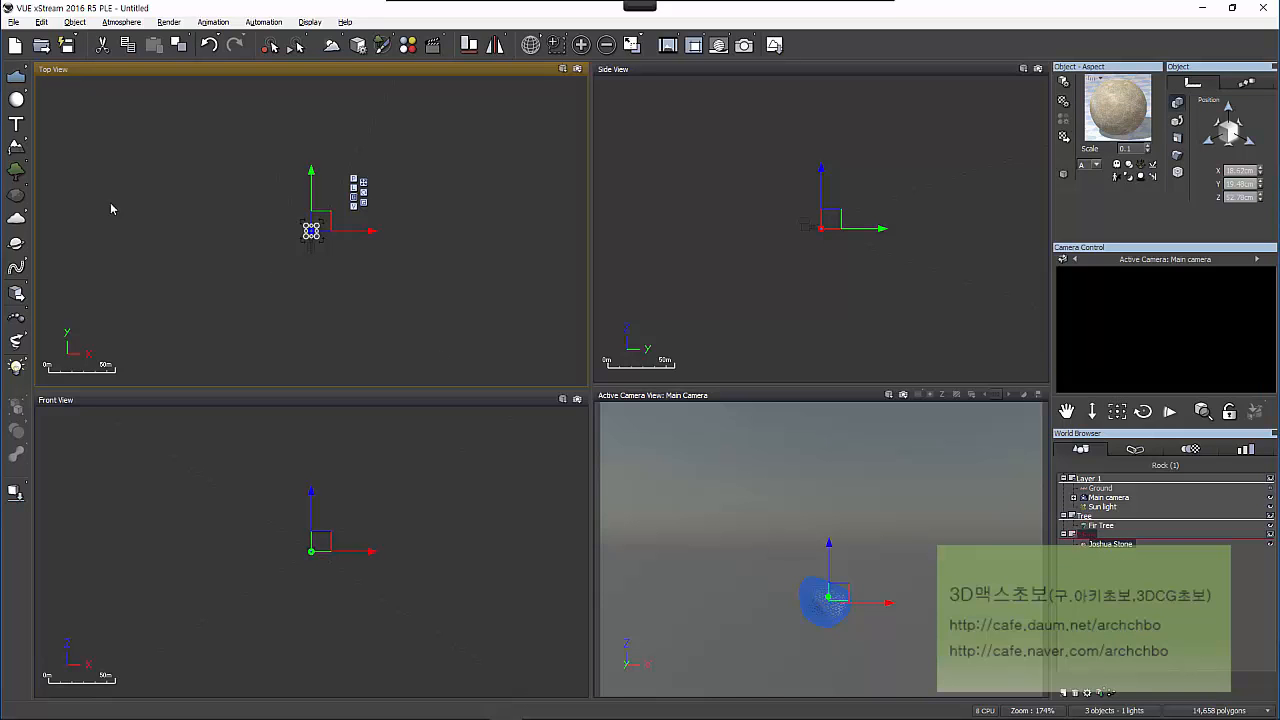
right_click(16, 200)
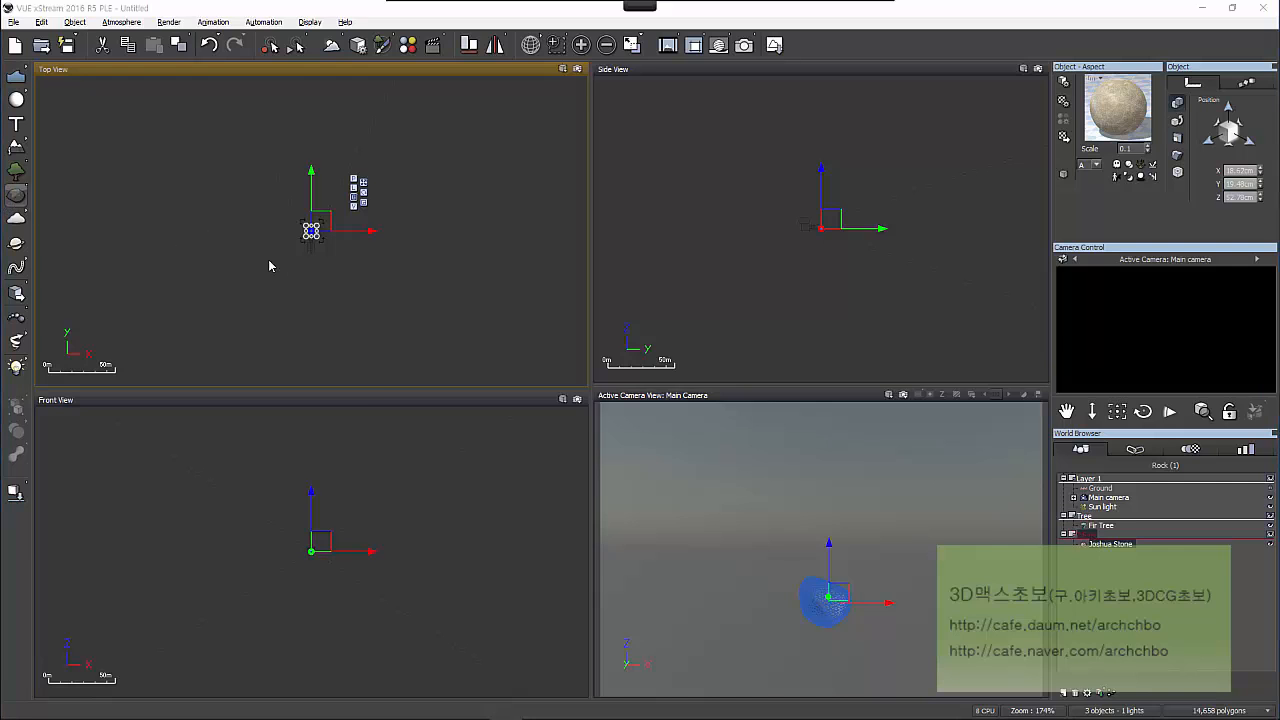
double_click(628, 295)
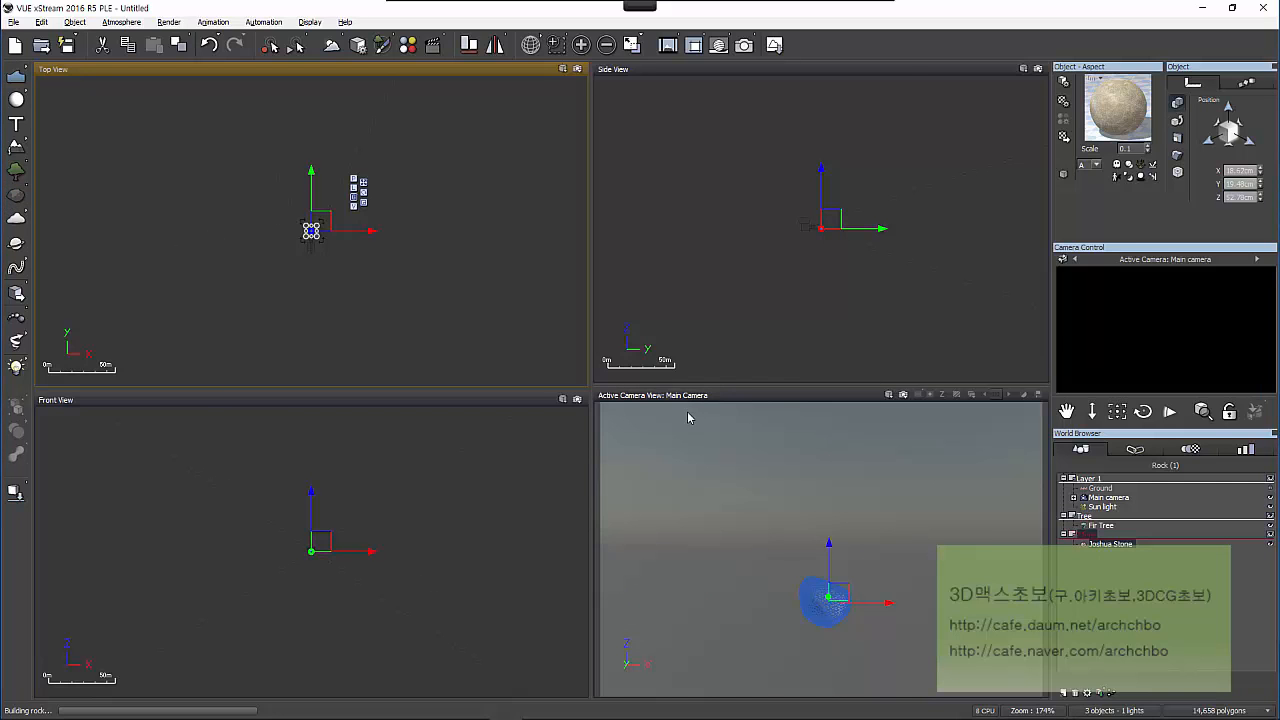
left_click_drag(325, 216, 313, 196)
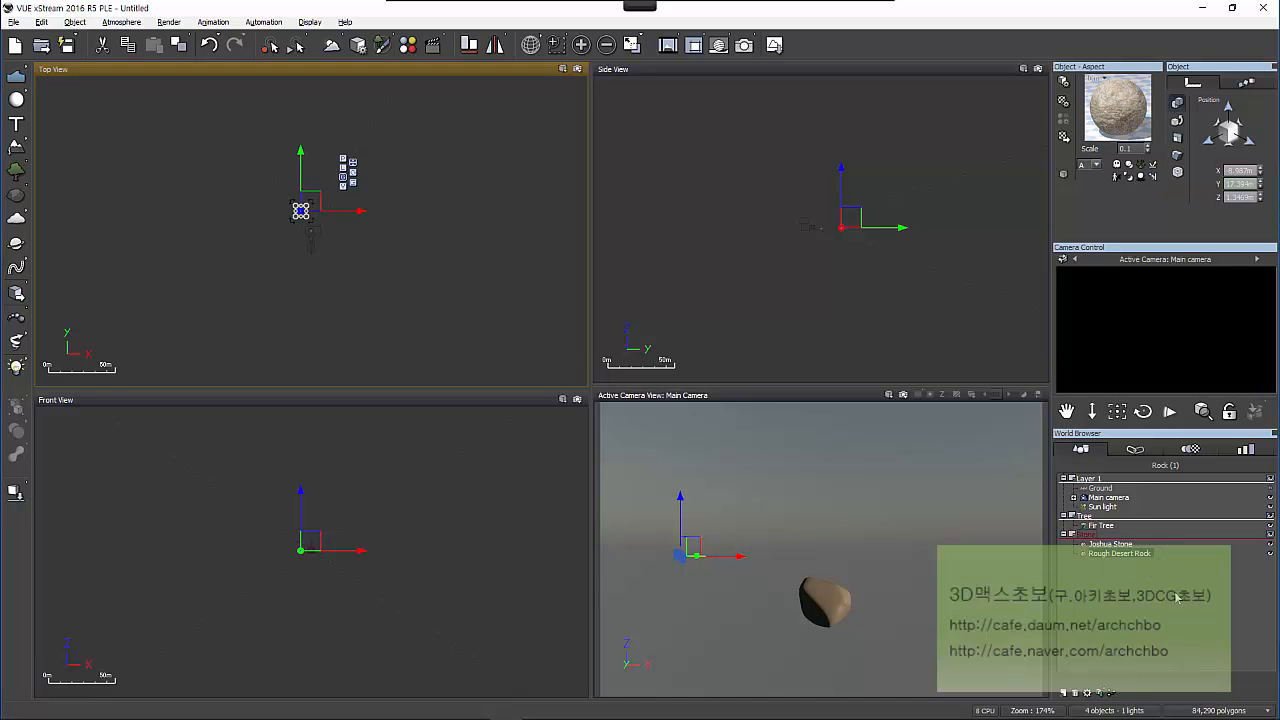
Step: Delete the Rough Desert Rock and the Joshua Stone from the Stone layer
left_click(1075, 694)
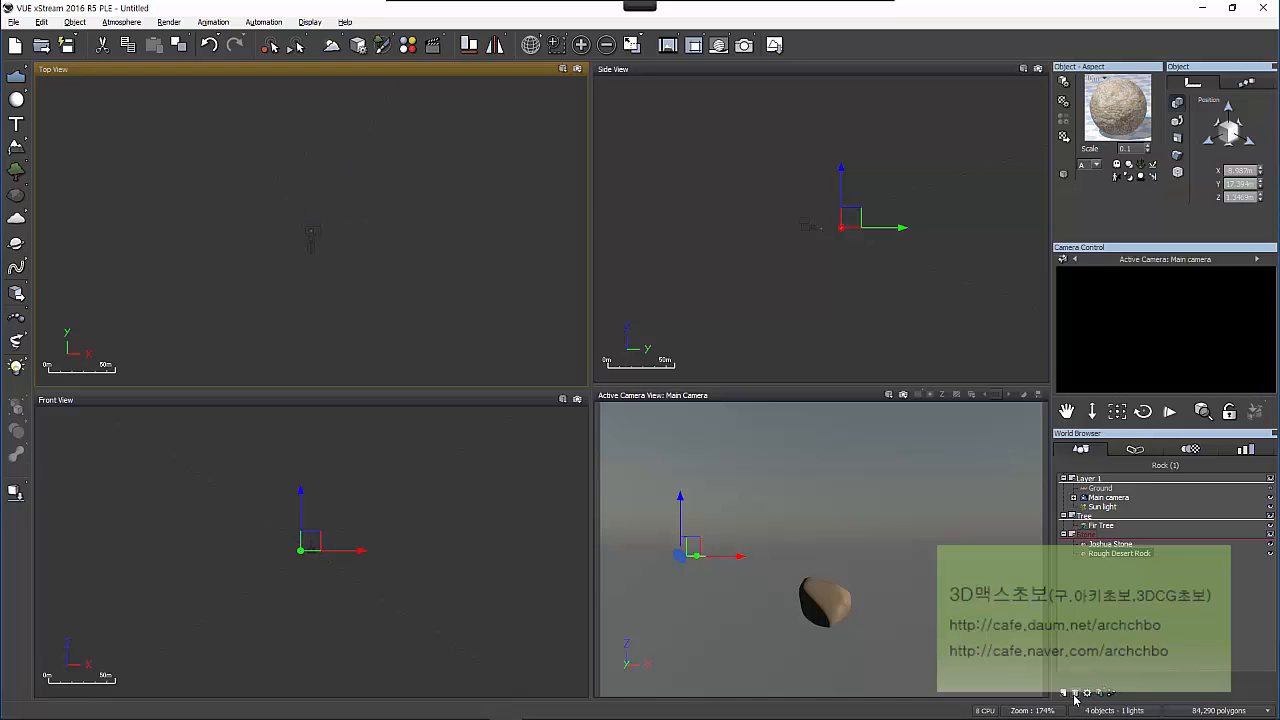
left_click(1110, 543)
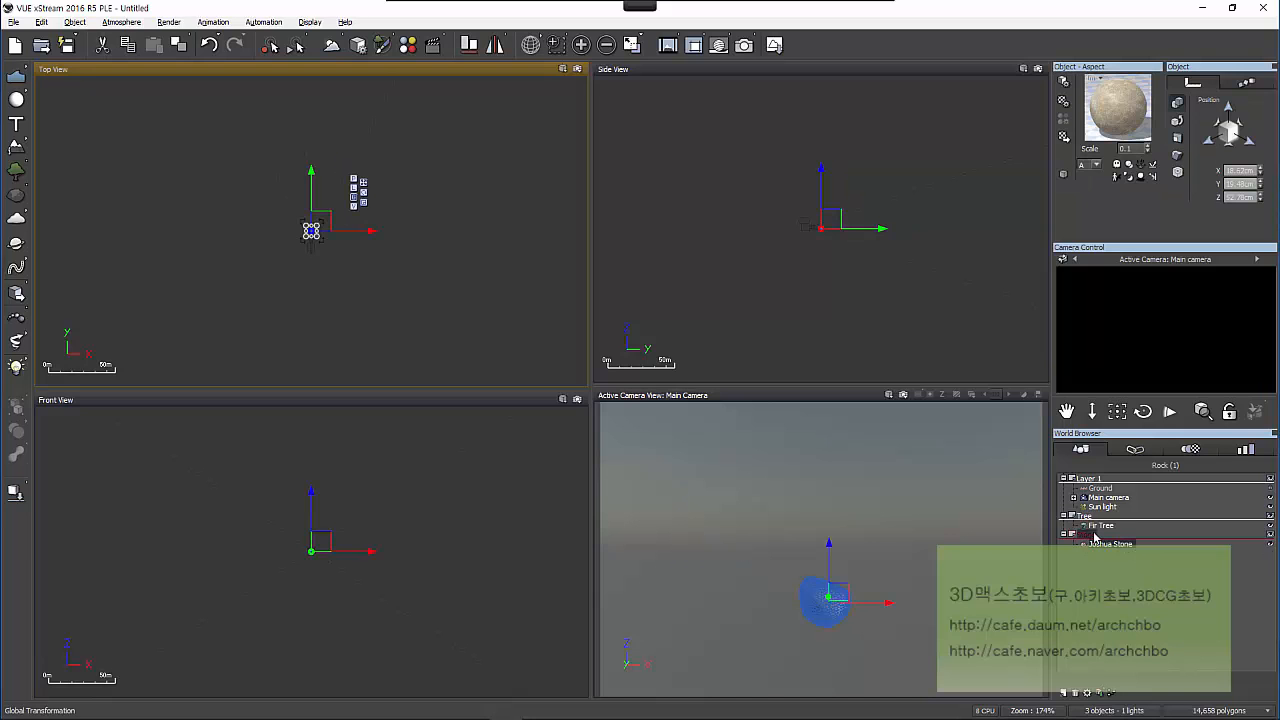
left_click(1075, 694)
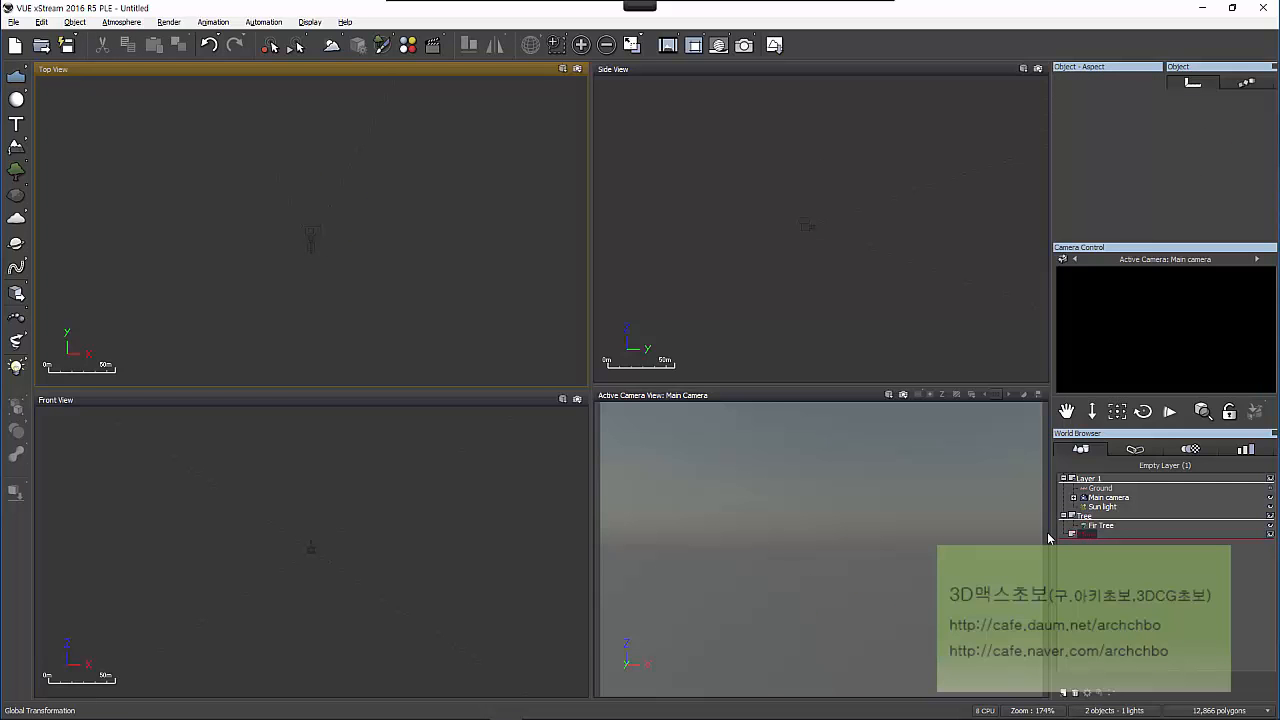
Step: Add a Yellow Maple Tree to the Tree layer and move it behind the fir tree, to about X 16 m and Y 51 m
left_click(1100, 525)
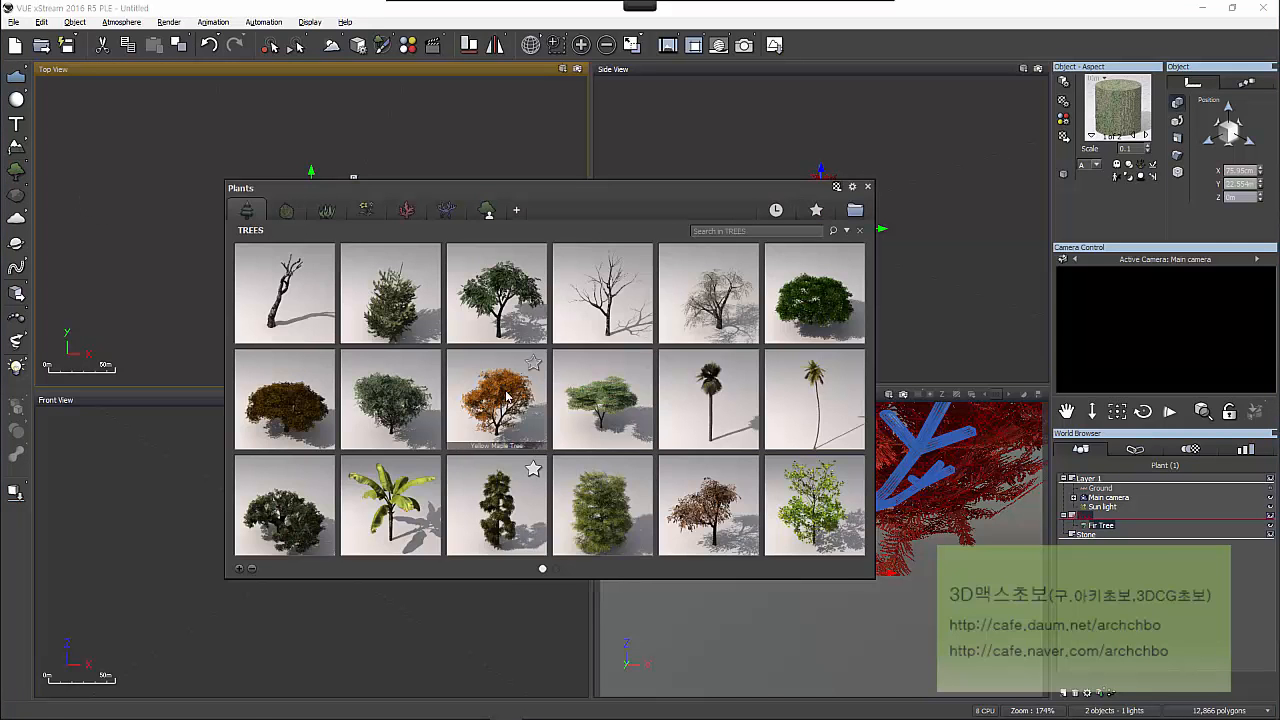
left_click(491, 420)
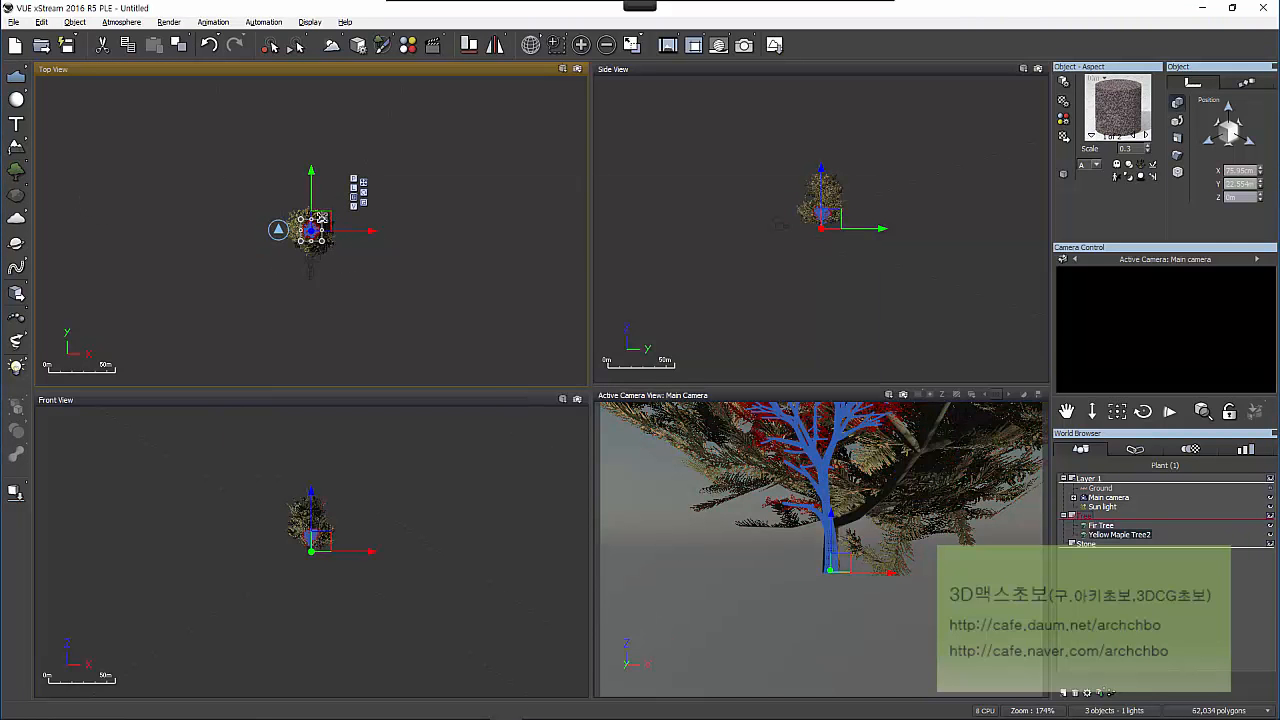
left_click_drag(343, 186, 360, 154)
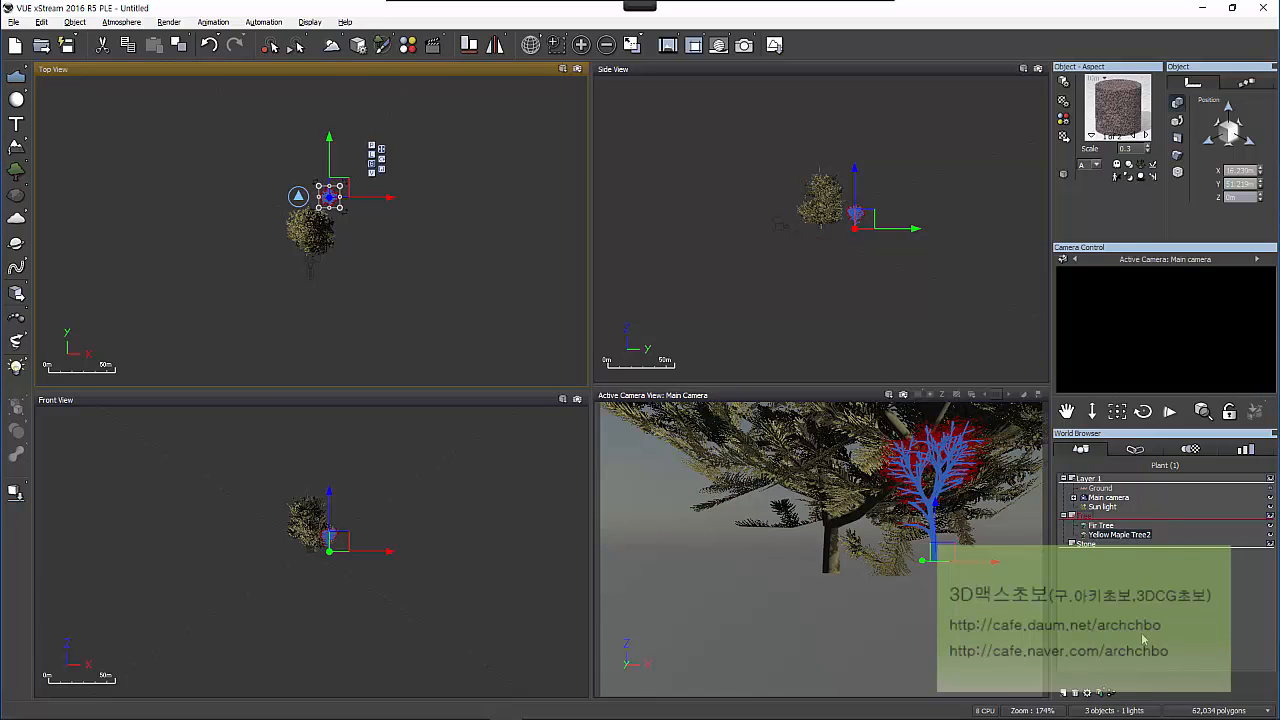
left_click(1135, 567)
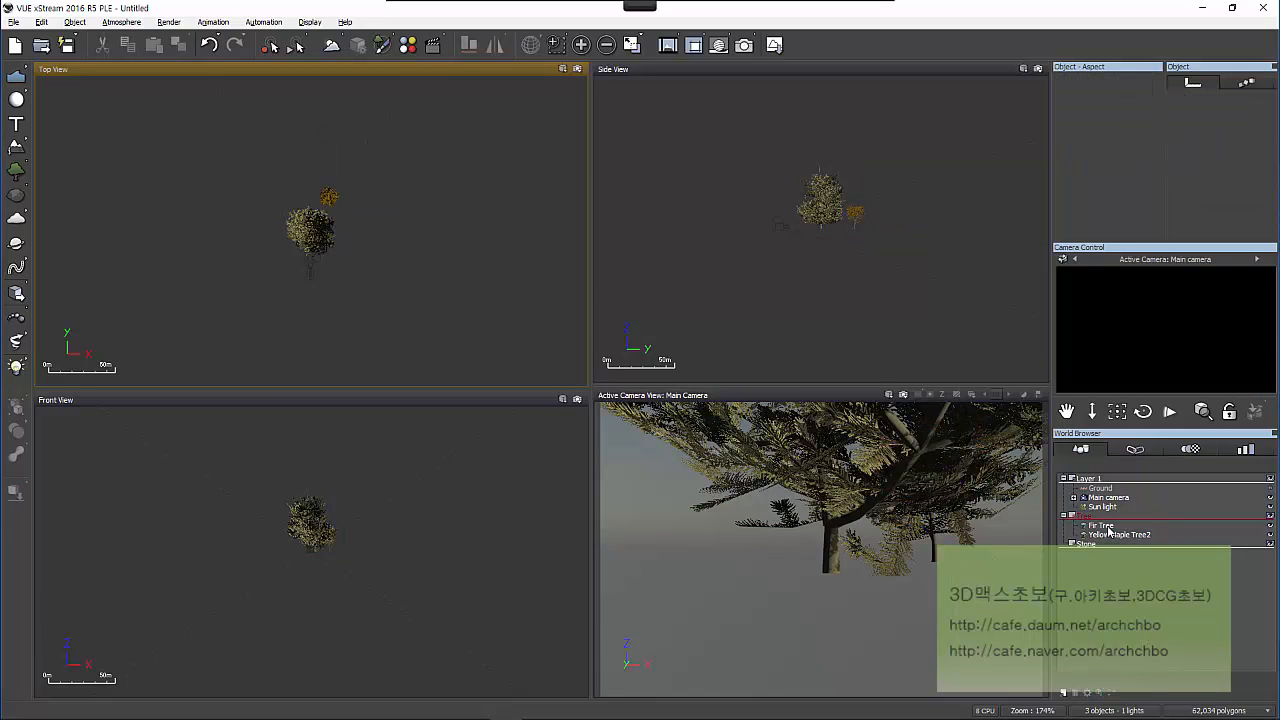
Step: Delete the Fir Tree from the Tree layer and select the whole of Layer 1
left_click(1104, 526)
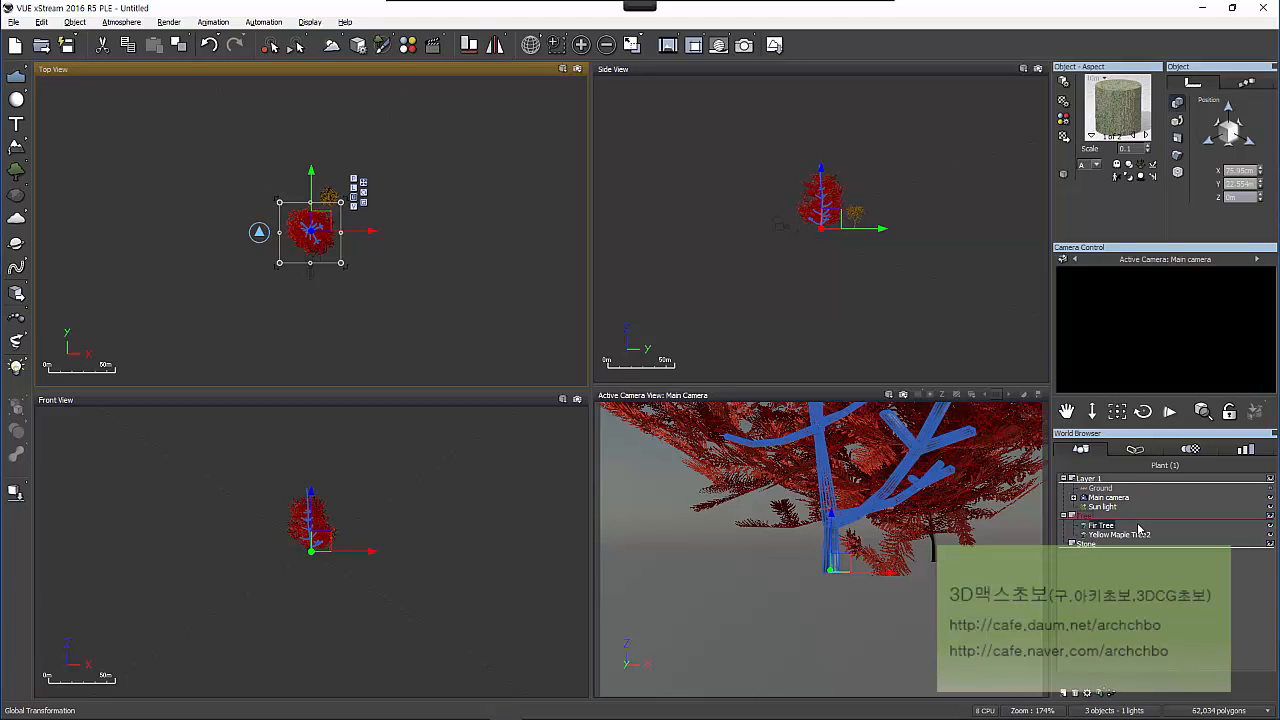
key("Delete")
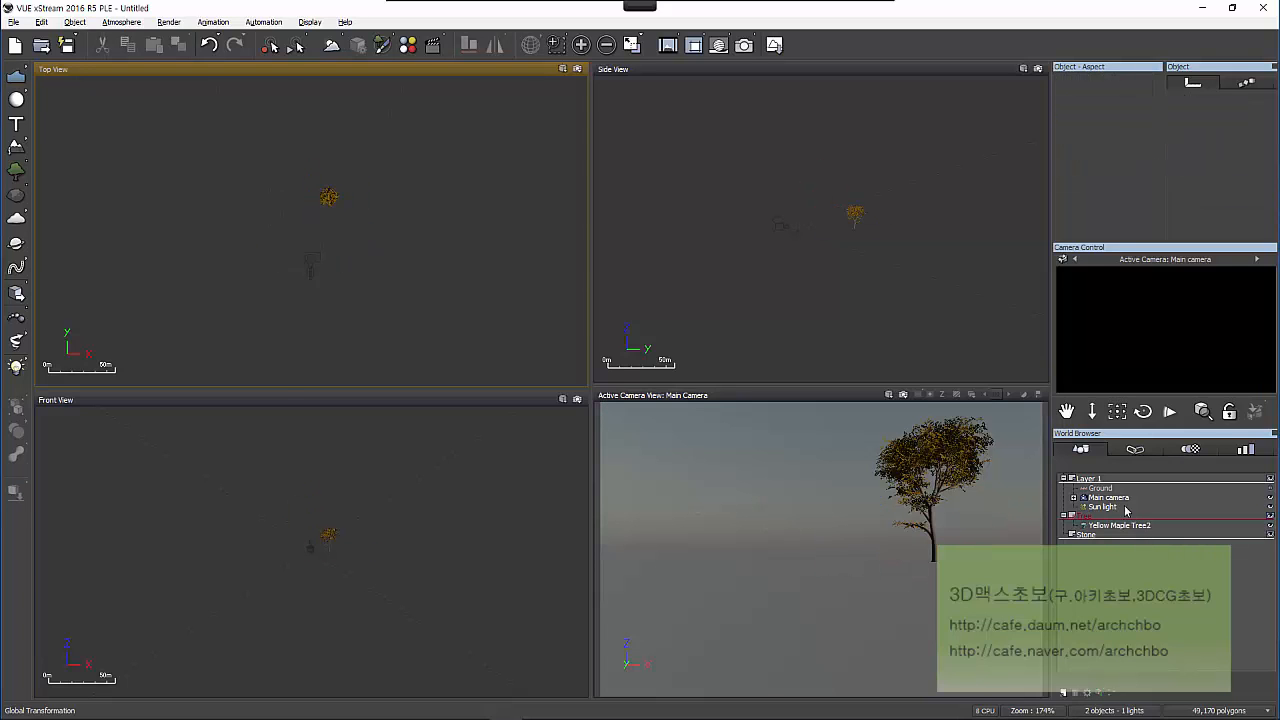
left_click(1105, 480)
right_click(1096, 481)
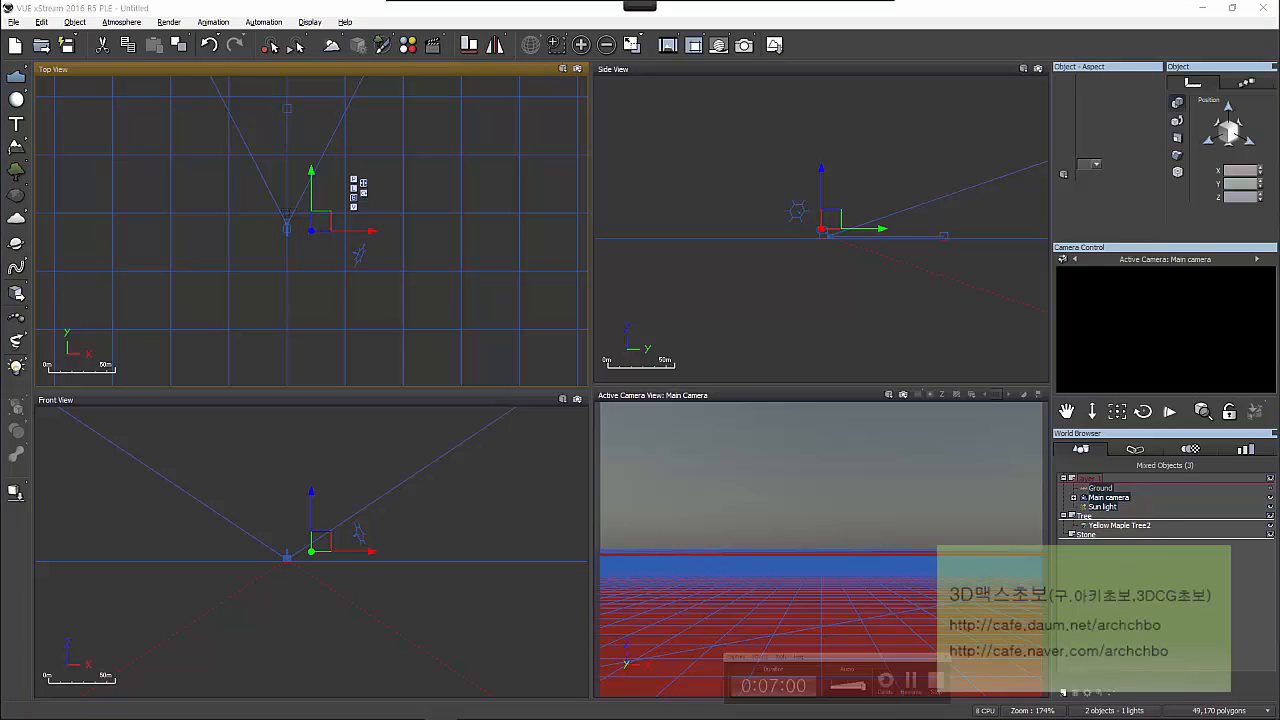
left_click(1090, 479)
right_click(1090, 479)
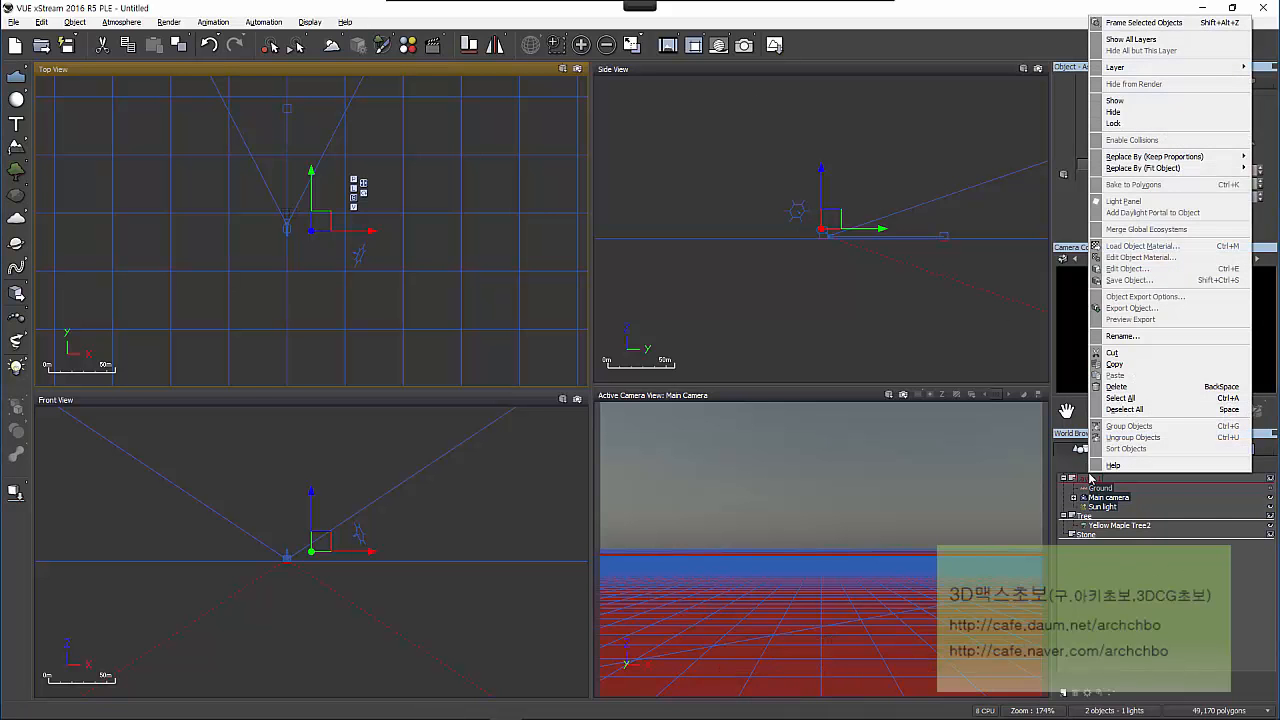
left_click(1096, 483)
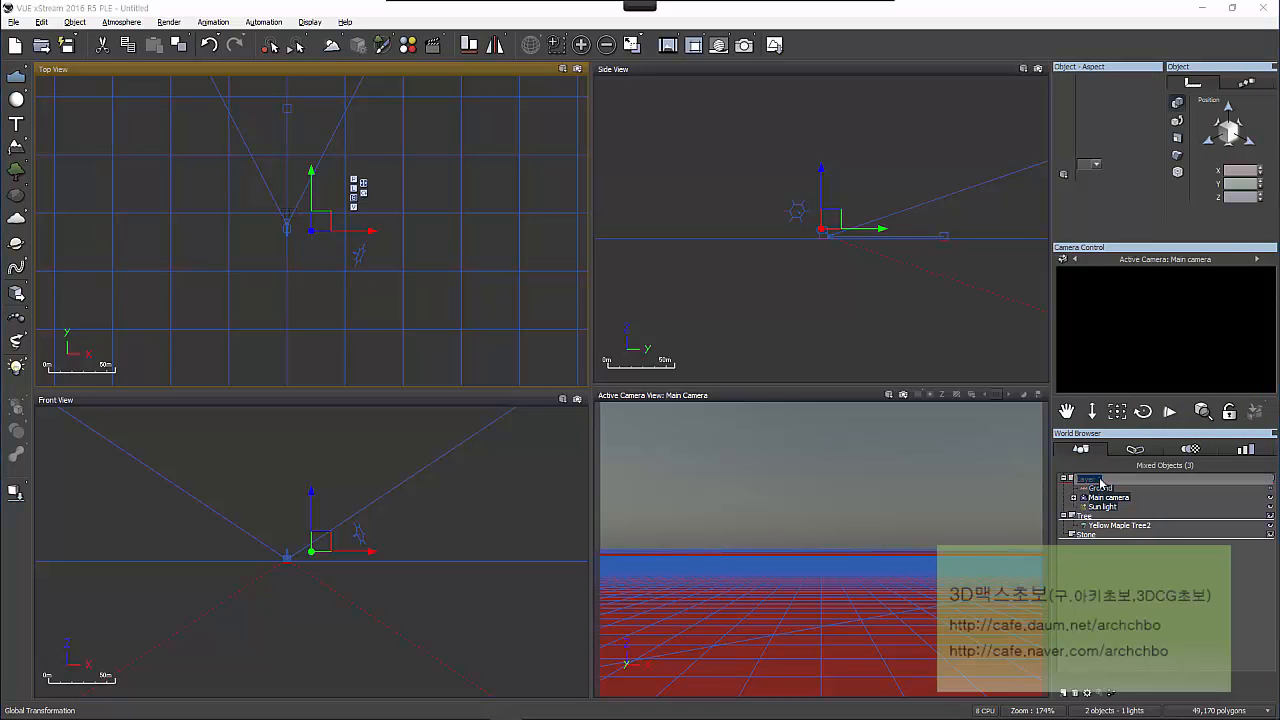
Step: Lock the Tree layer, and lock Layer 1 as well
left_click(1097, 524)
right_click(1097, 524)
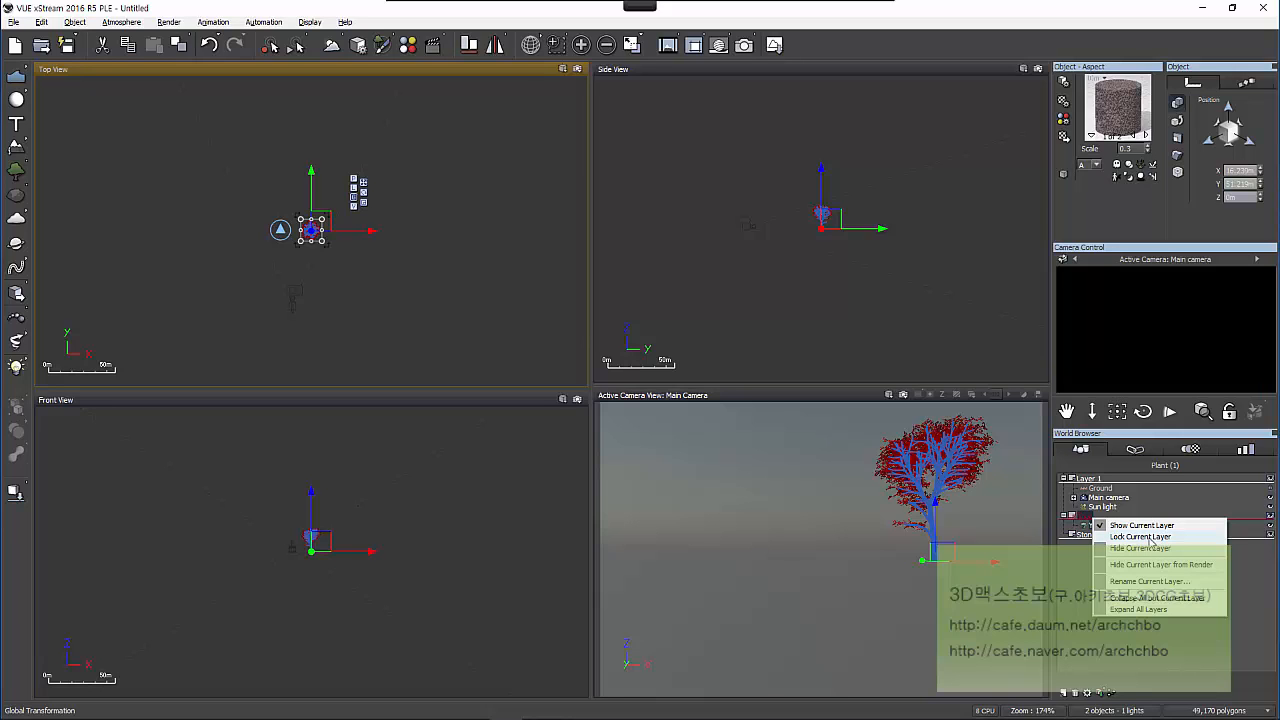
left_click(1105, 538)
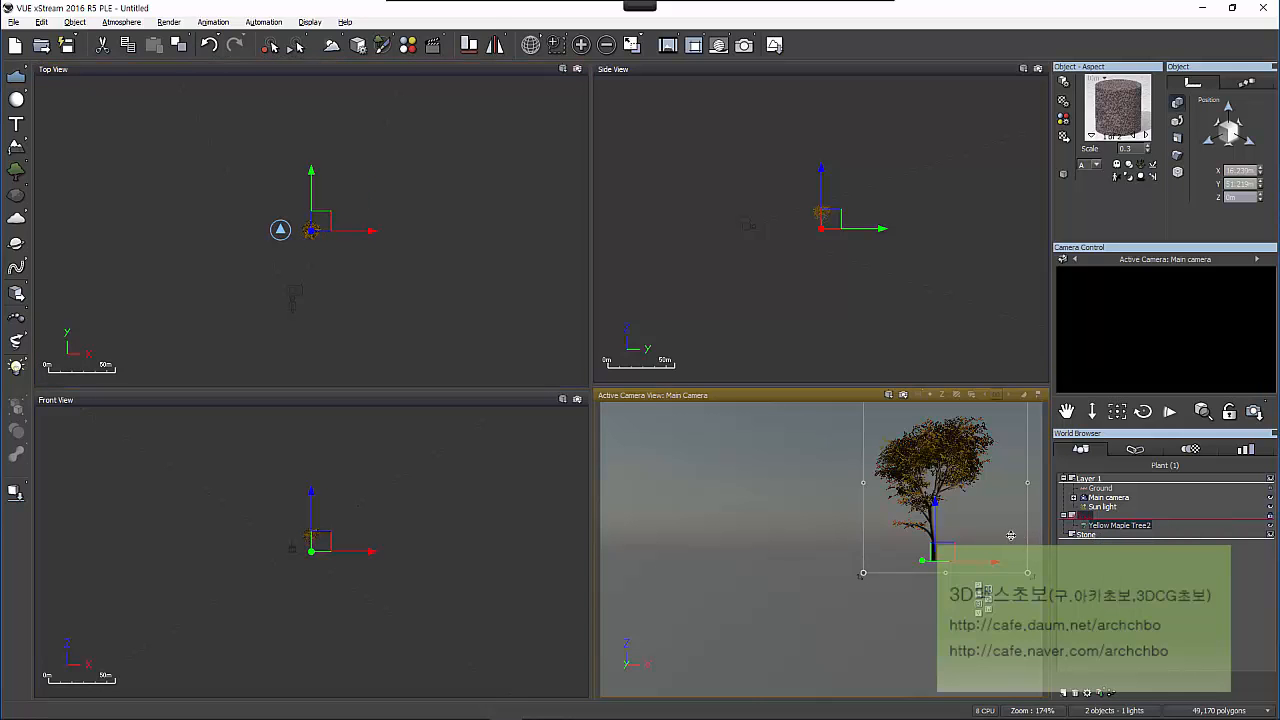
left_click(797, 445)
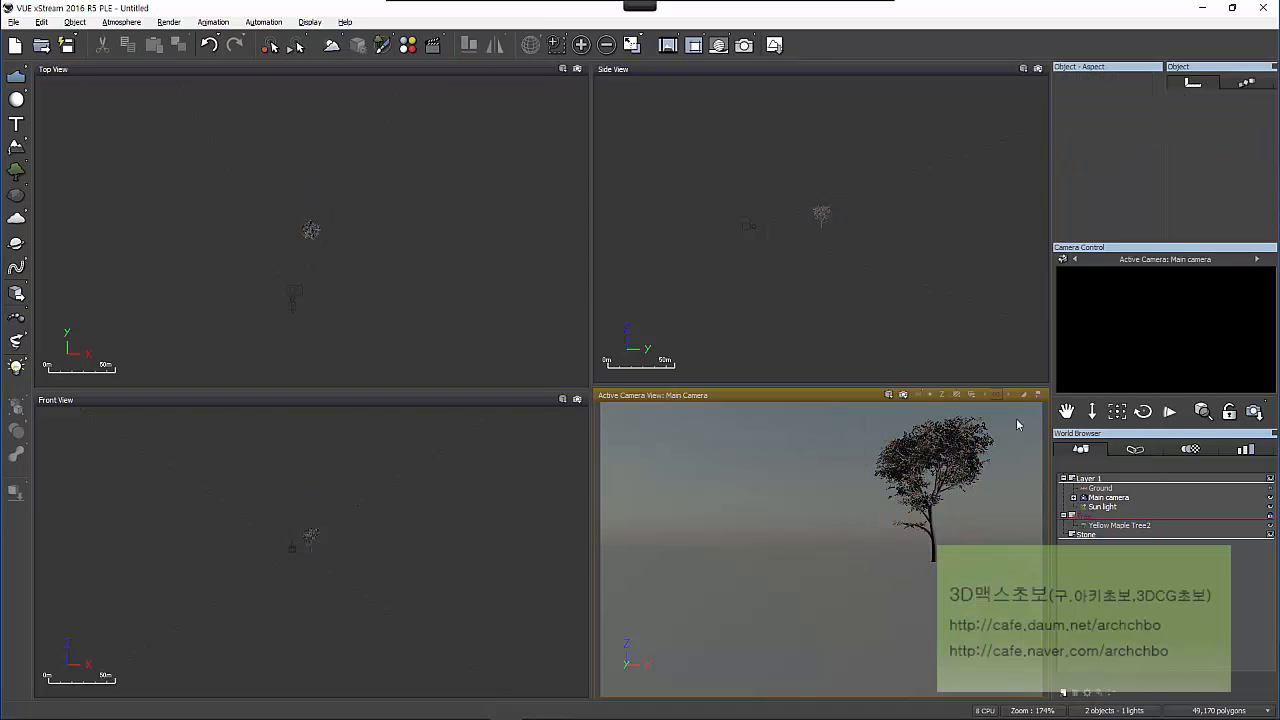
left_click(1093, 481)
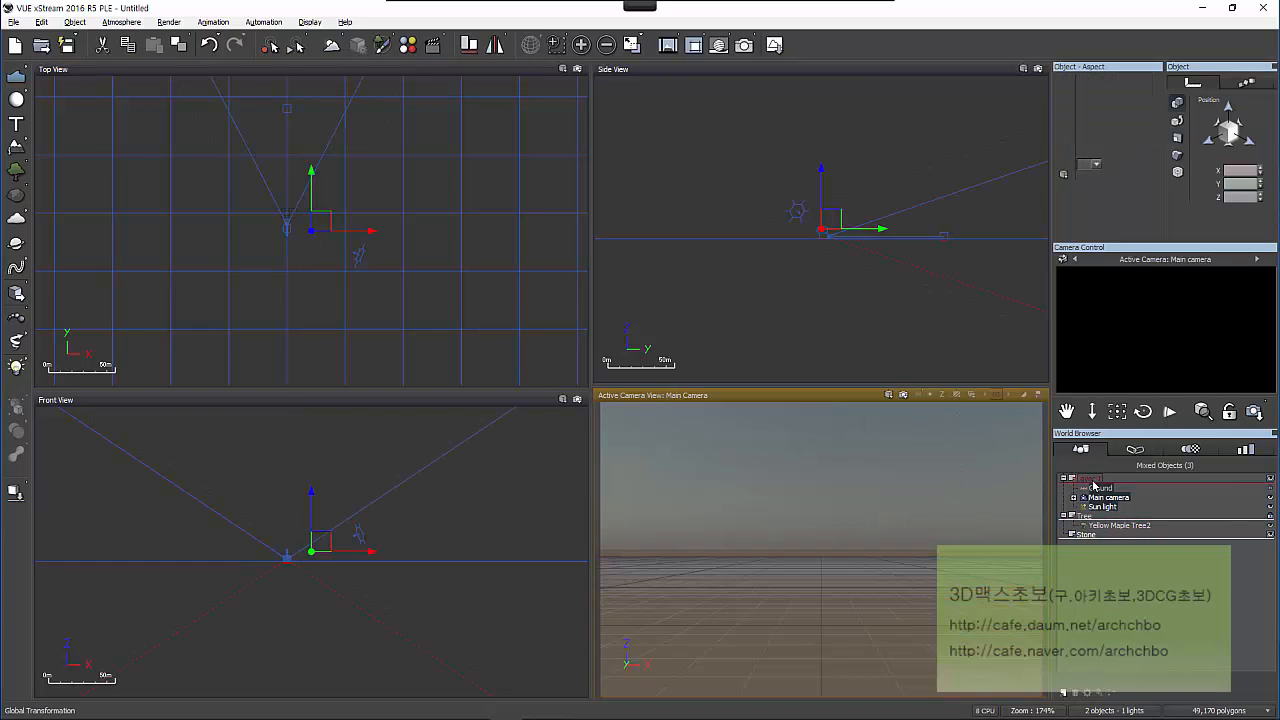
right_click(1093, 481)
left_click(1098, 499)
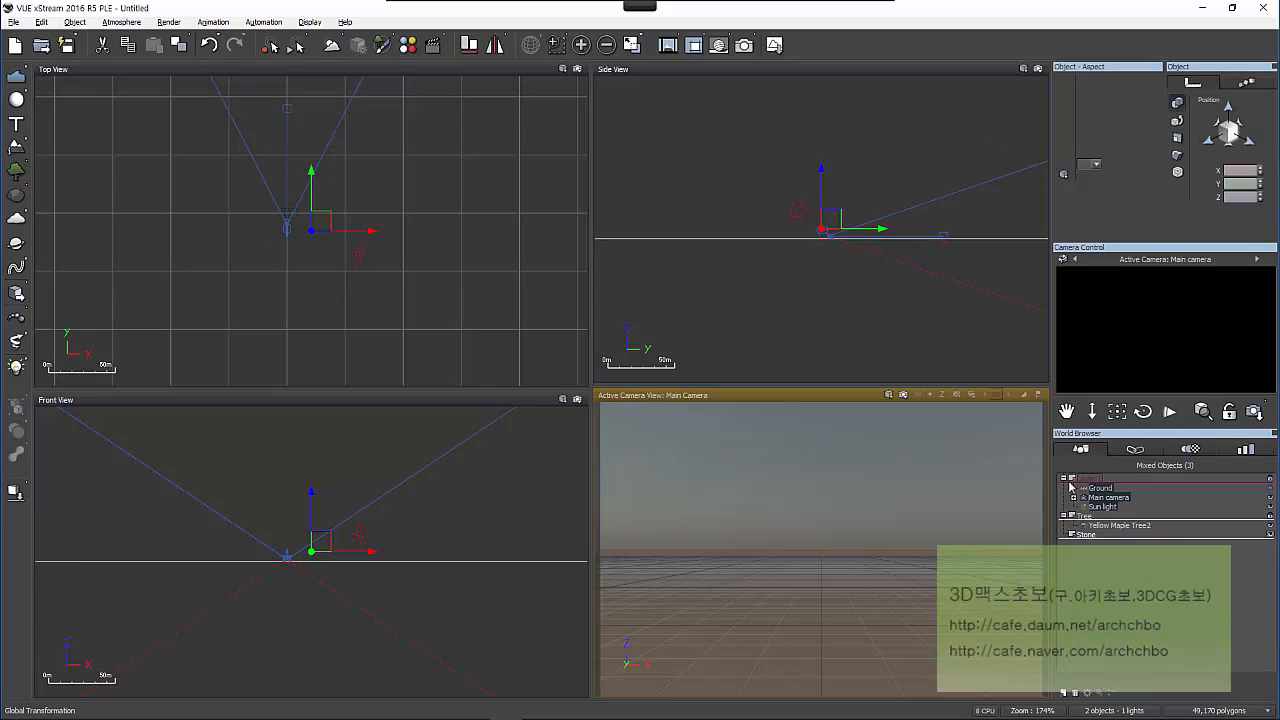
Step: Unlock Layer 1 and the Tree layer by setting both back to Show Current Layer
right_click(1087, 480)
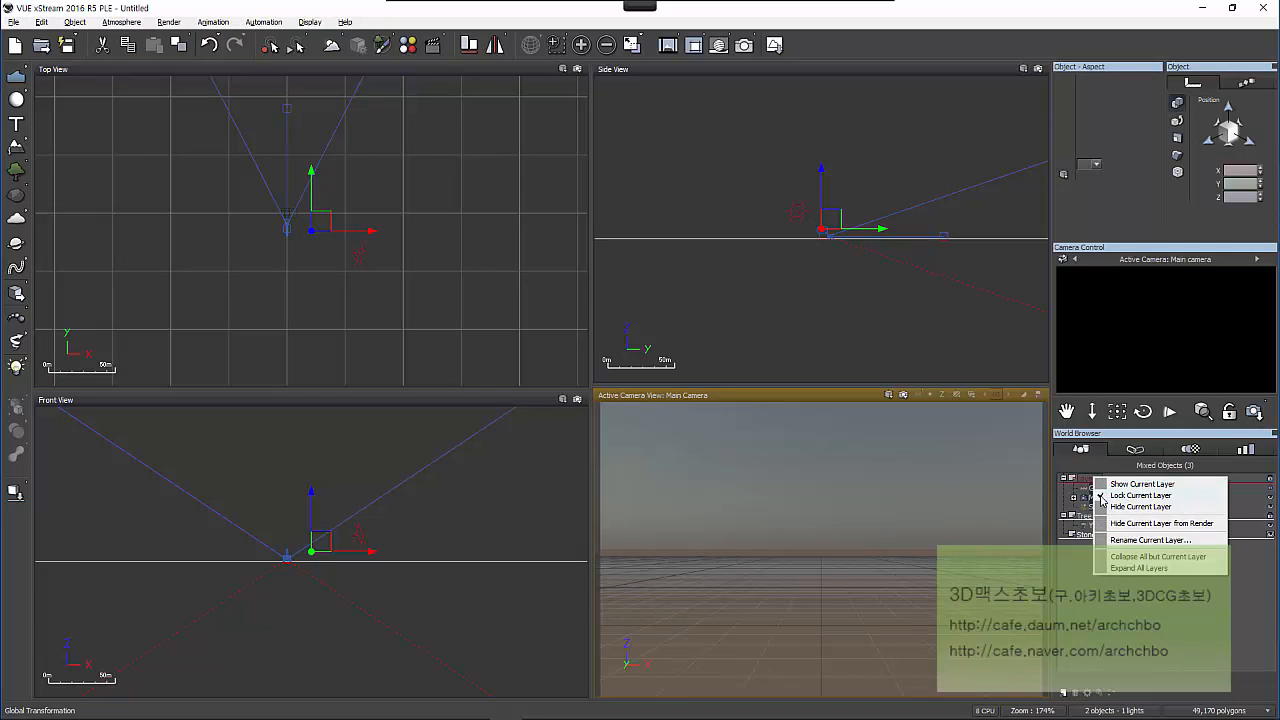
left_click(1101, 486)
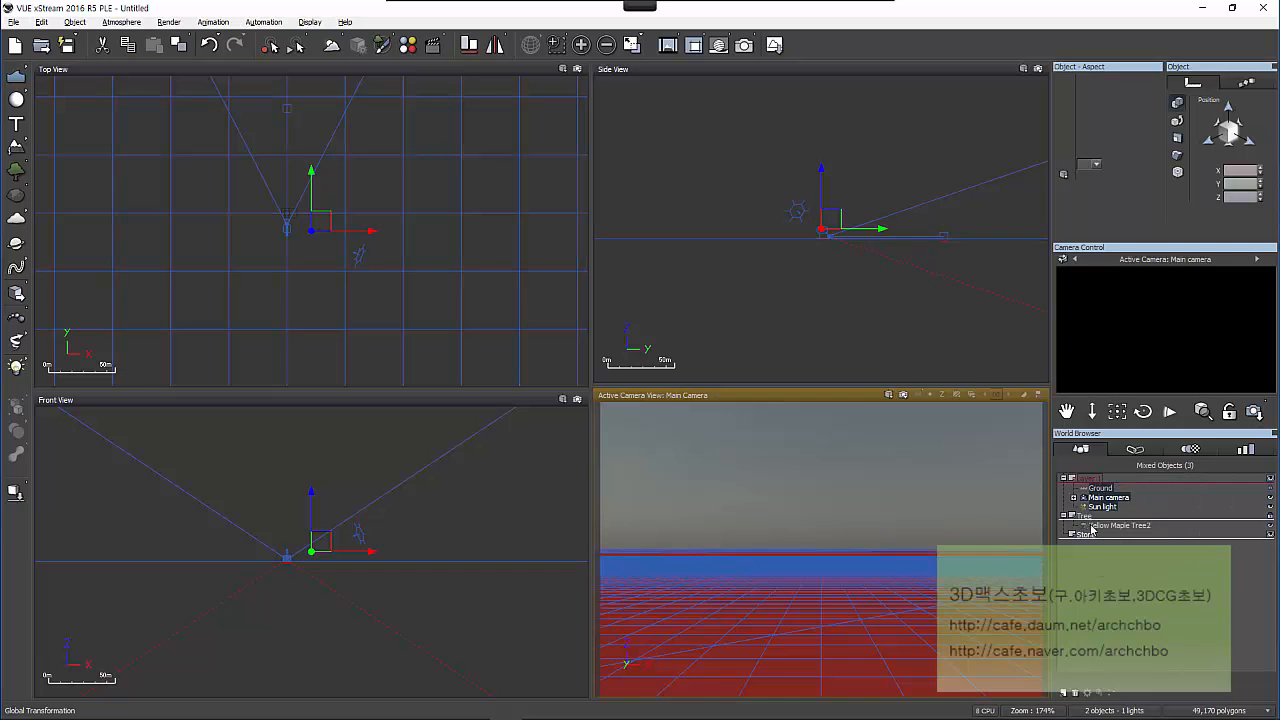
left_click(1096, 518)
right_click(1097, 520)
left_click(1101, 525)
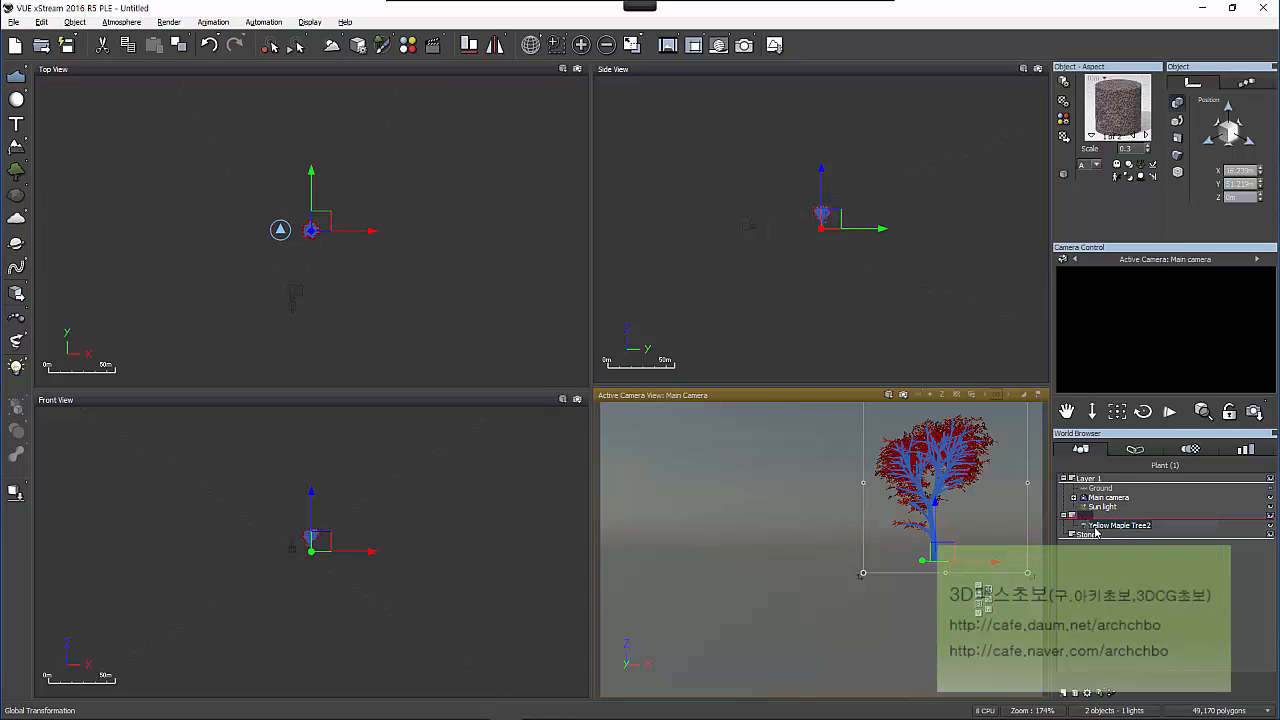
left_click(999, 338)
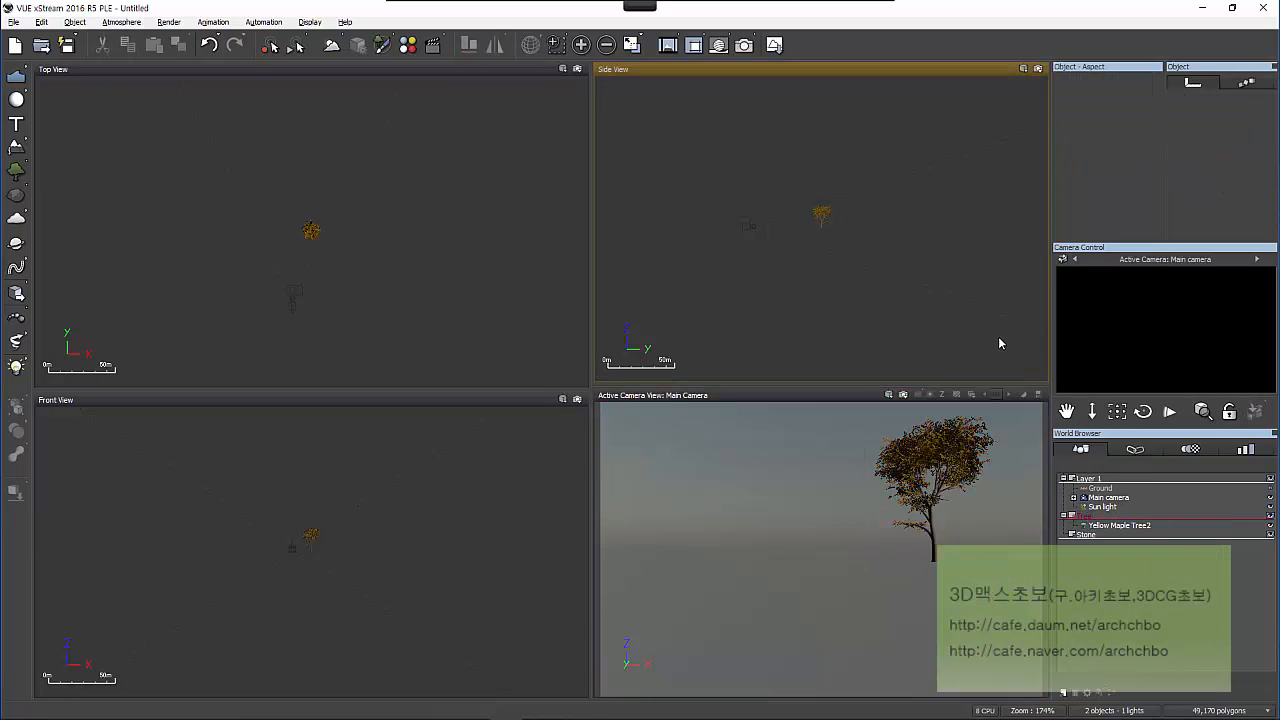
Step: Hide the Tree layer with its maple tree and show it again
left_click(1097, 516)
right_click(1088, 518)
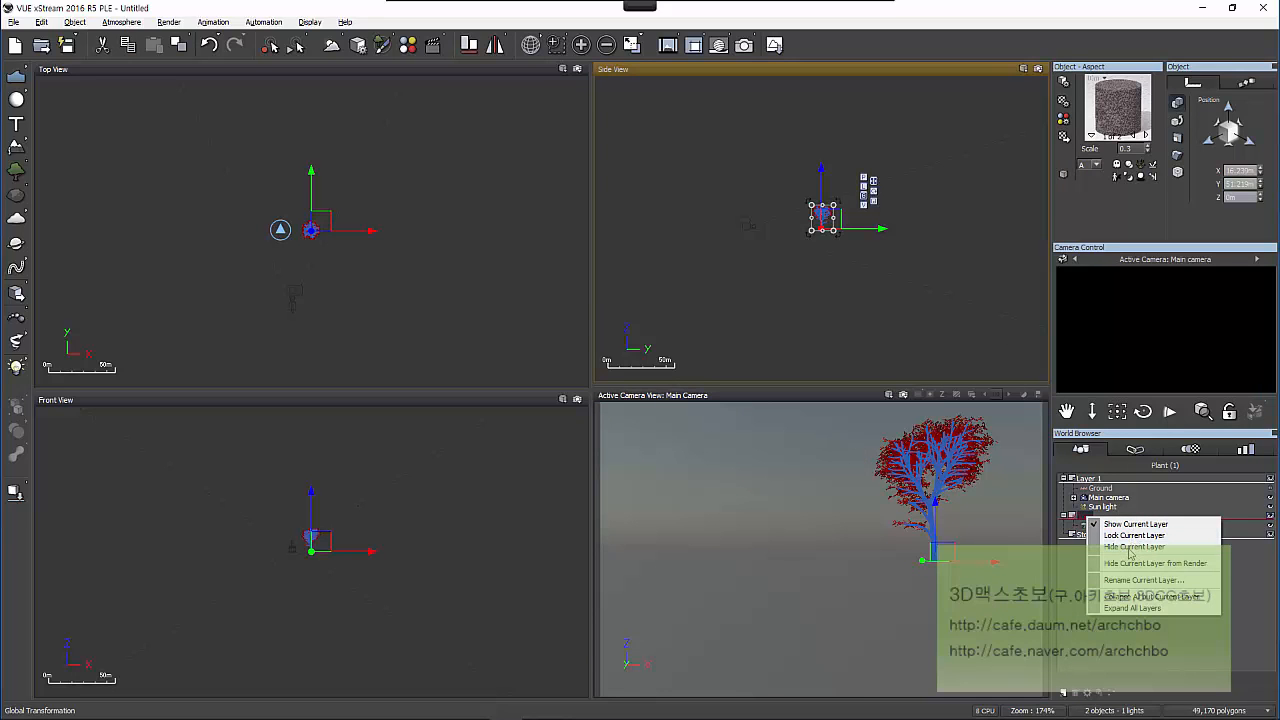
left_click(1105, 547)
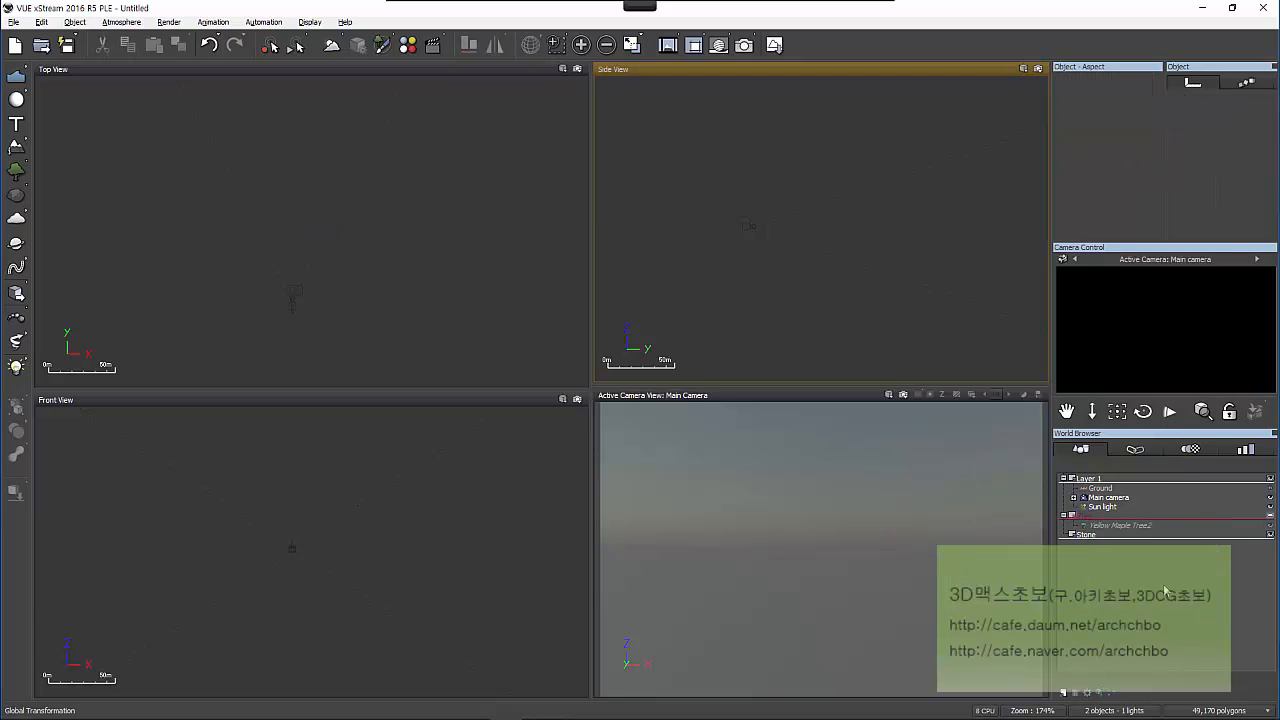
right_click(1091, 517)
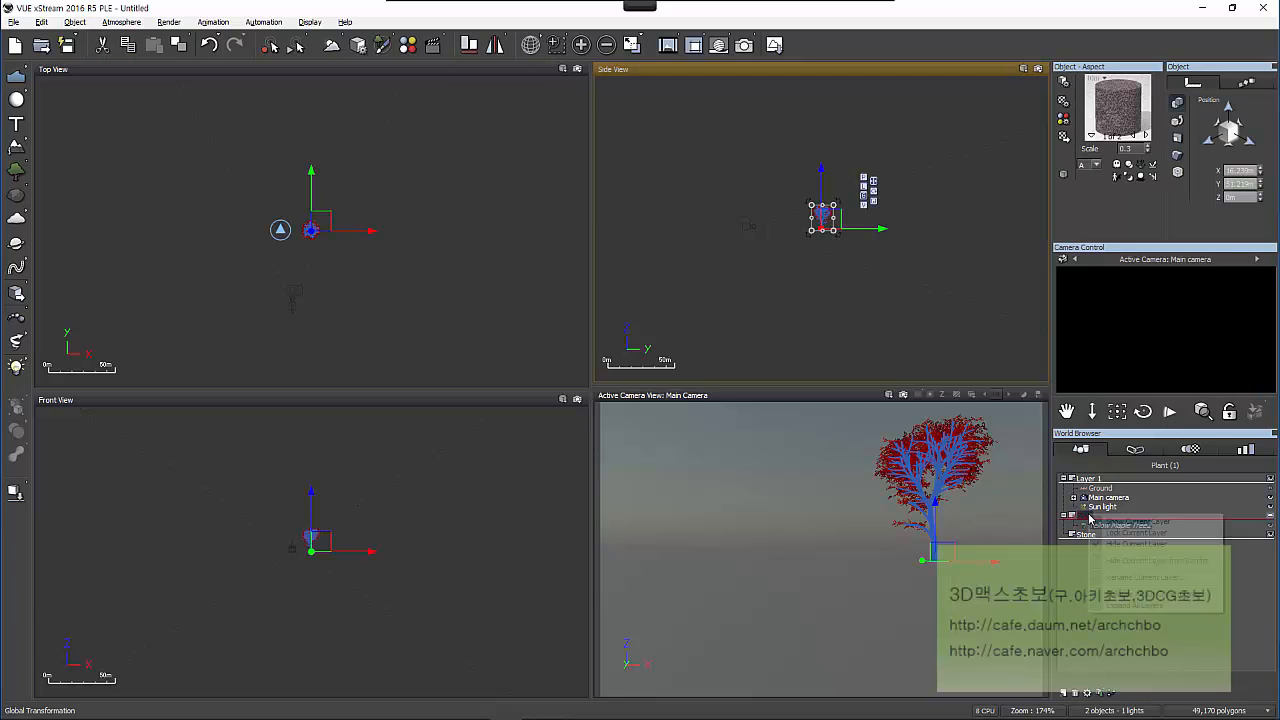
left_click(1097, 522)
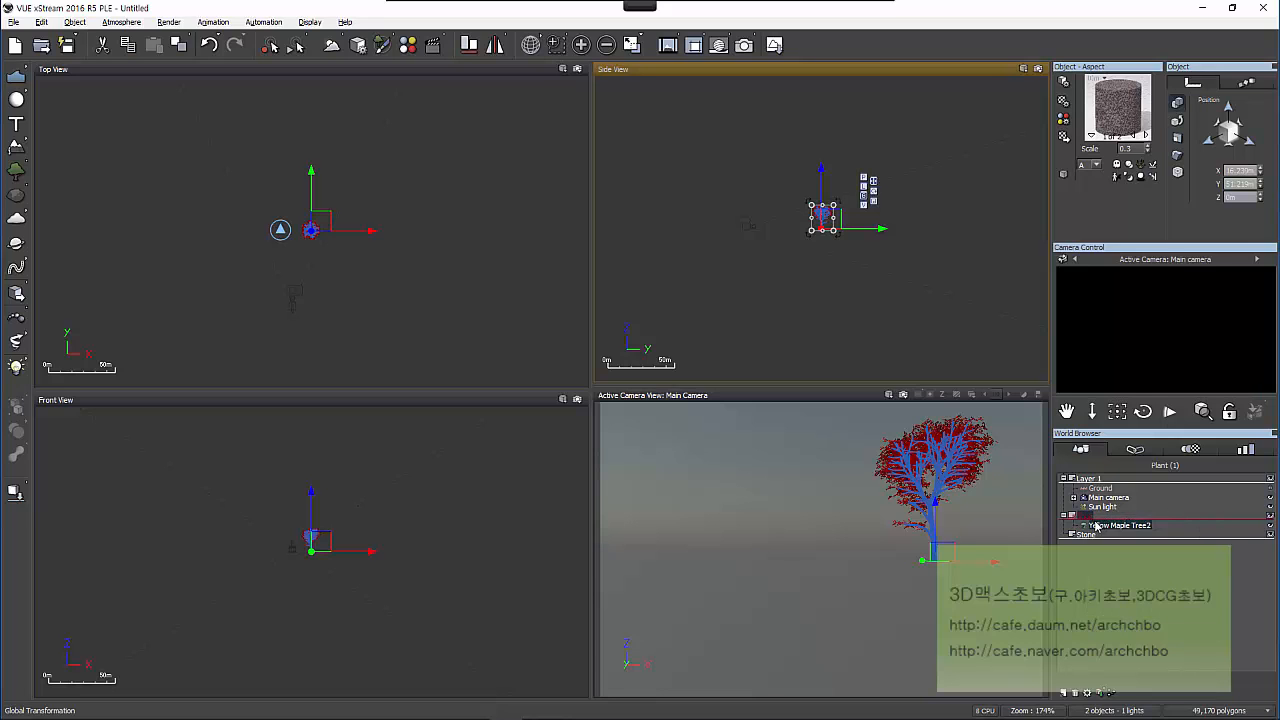
Step: Collapse all layers except the Tree layer and expand all layers again
right_click(1088, 518)
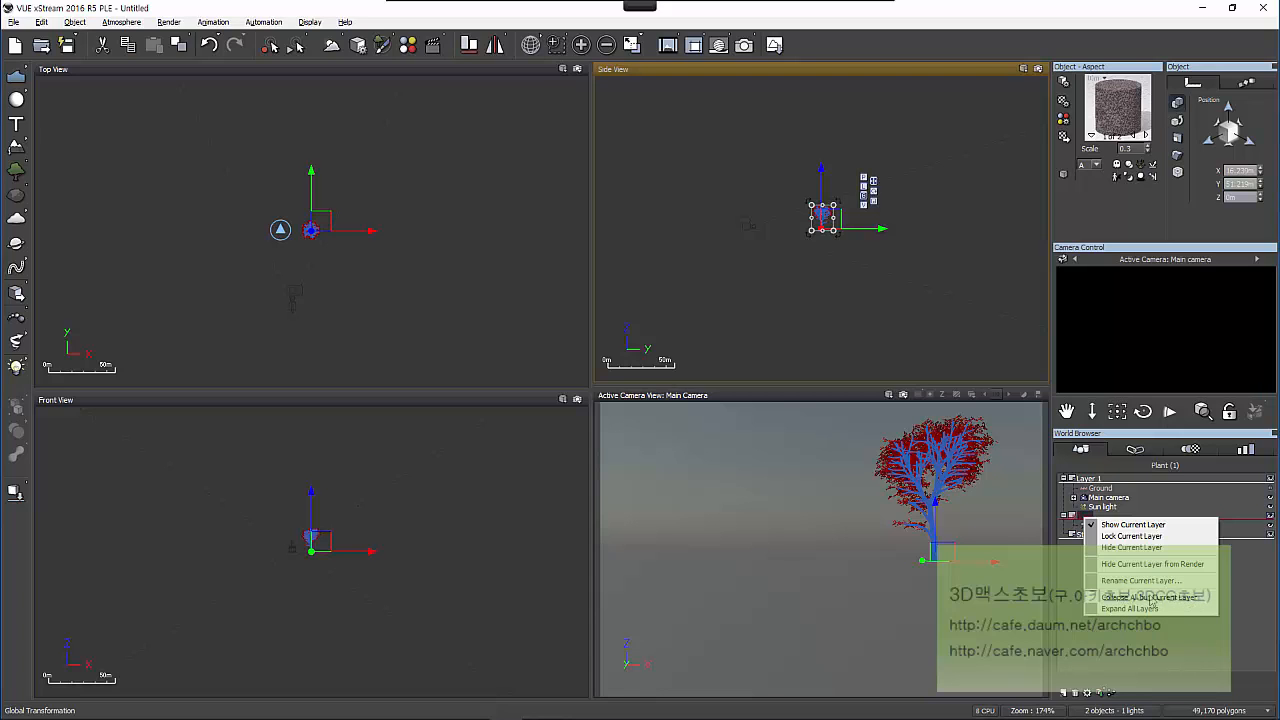
left_click(1151, 598)
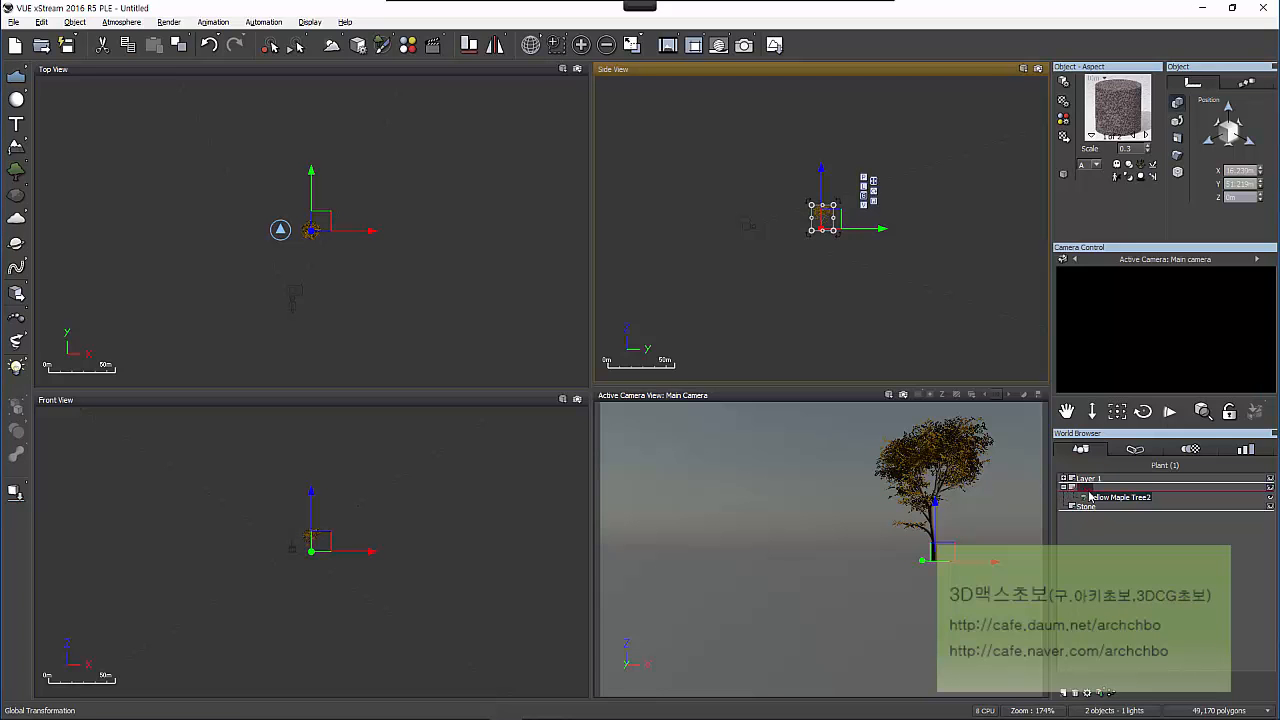
right_click(1090, 497)
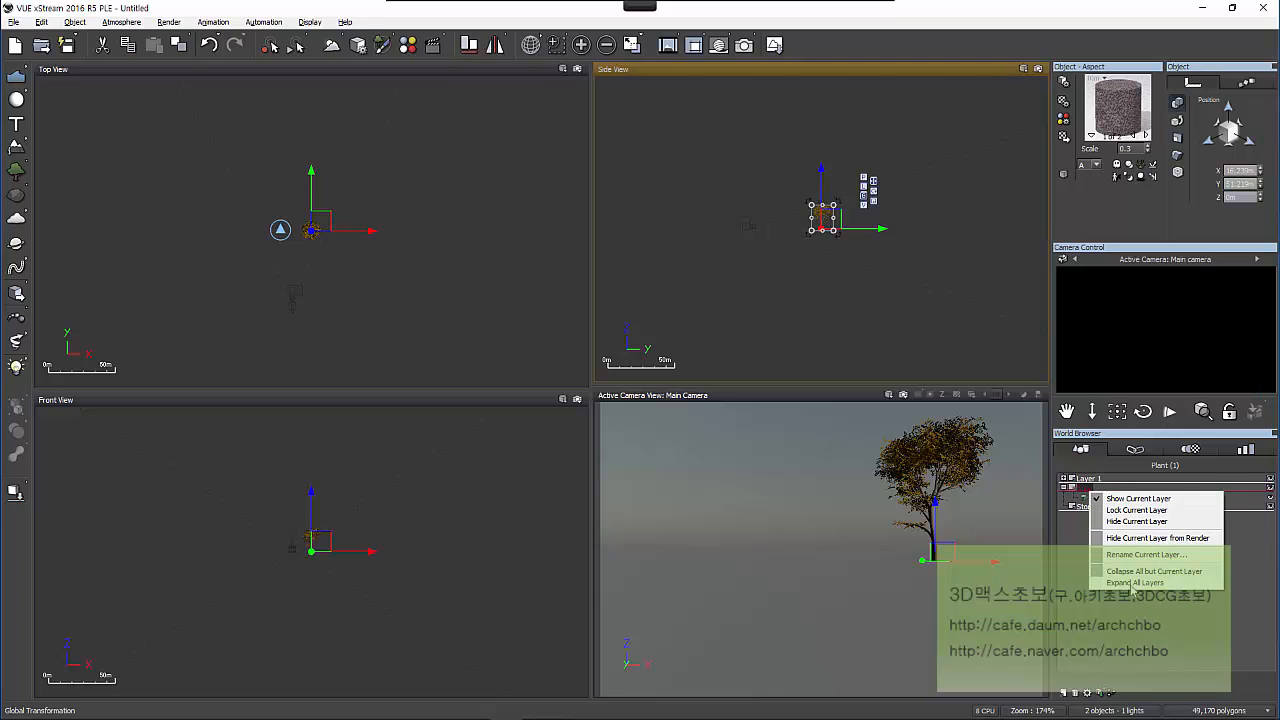
left_click(1134, 583)
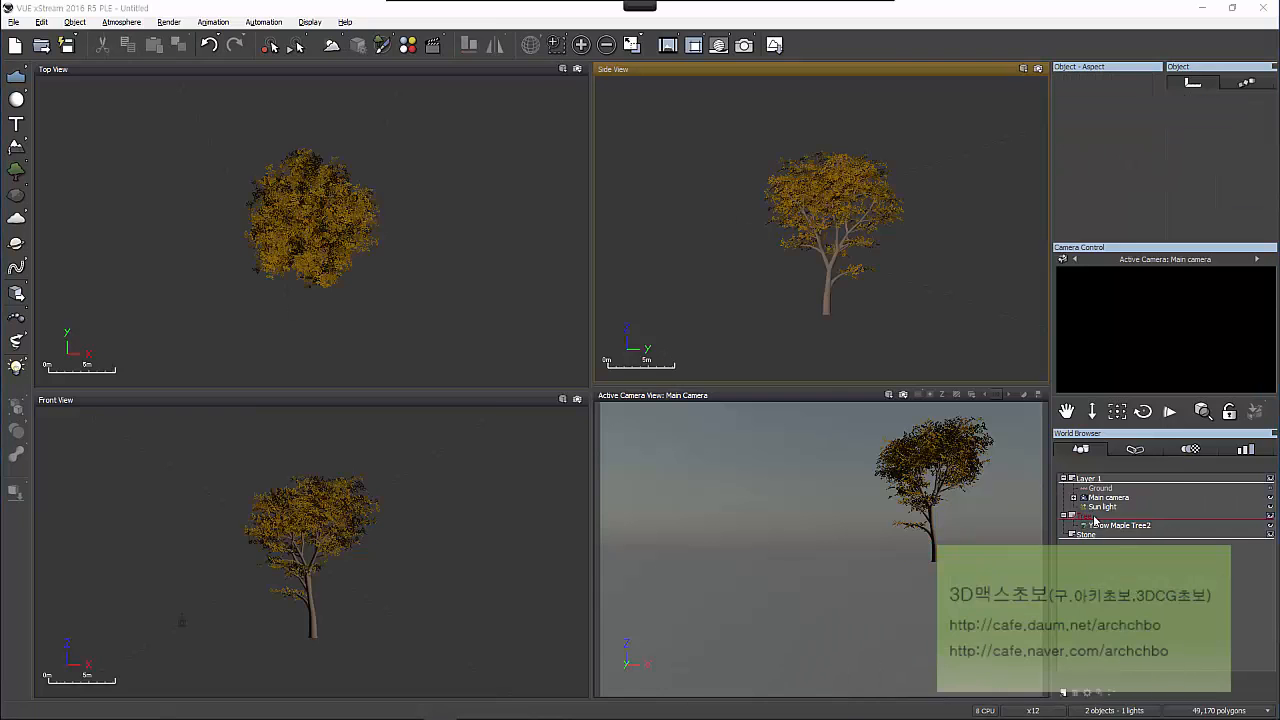
Step: Select the Yellow Maple Tree in the Tree layer and frame it in the views
left_click(1097, 523)
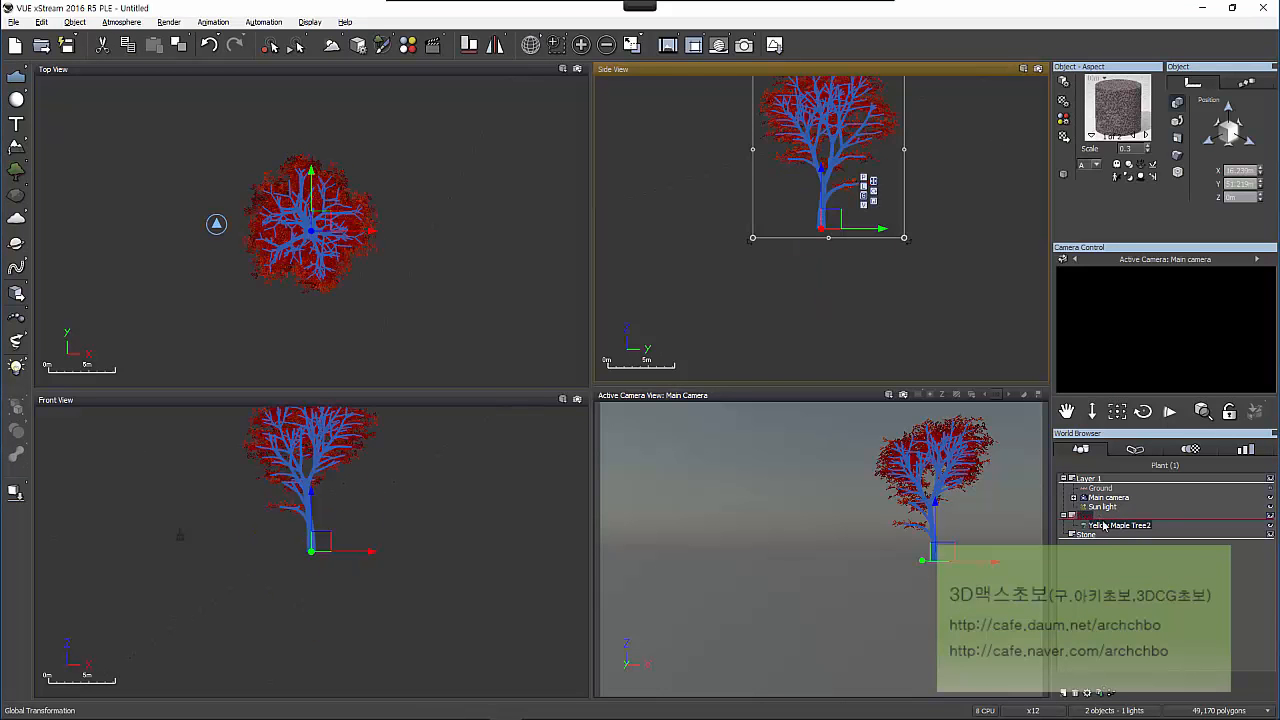
left_click(1129, 581)
left_click(1127, 527)
right_click(1127, 527)
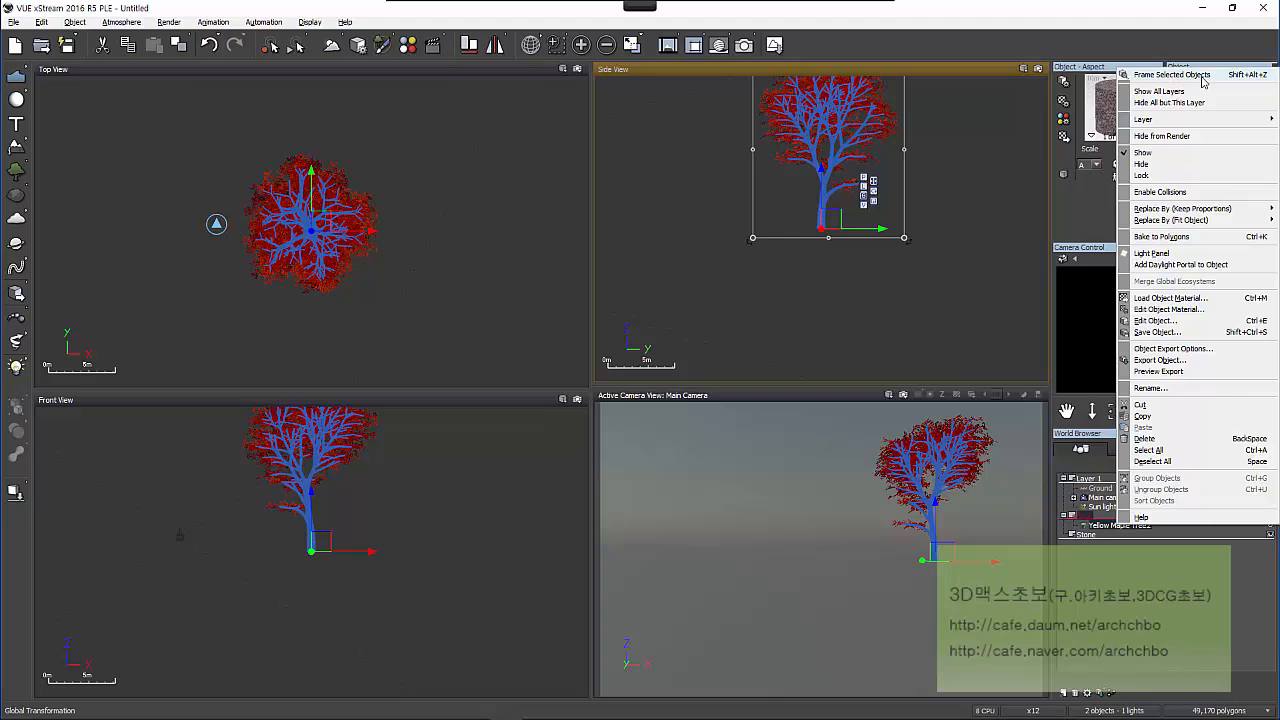
left_click(1172, 75)
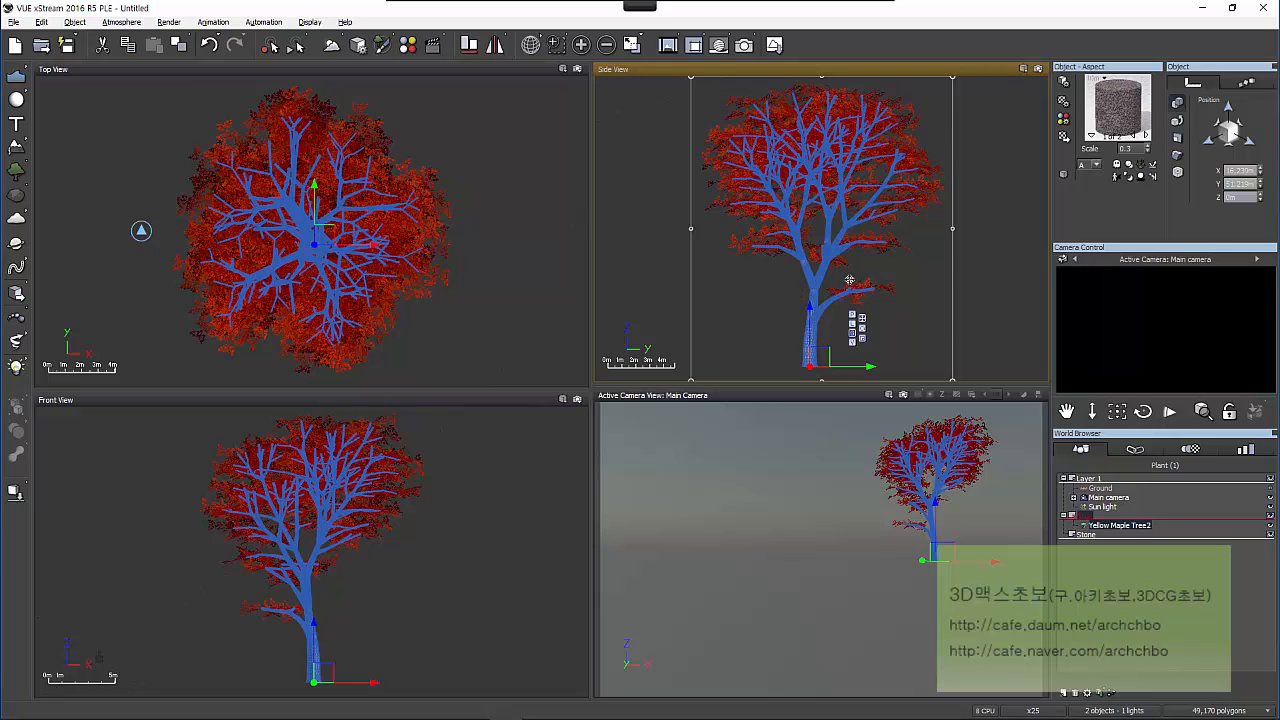
right_click(1112, 527)
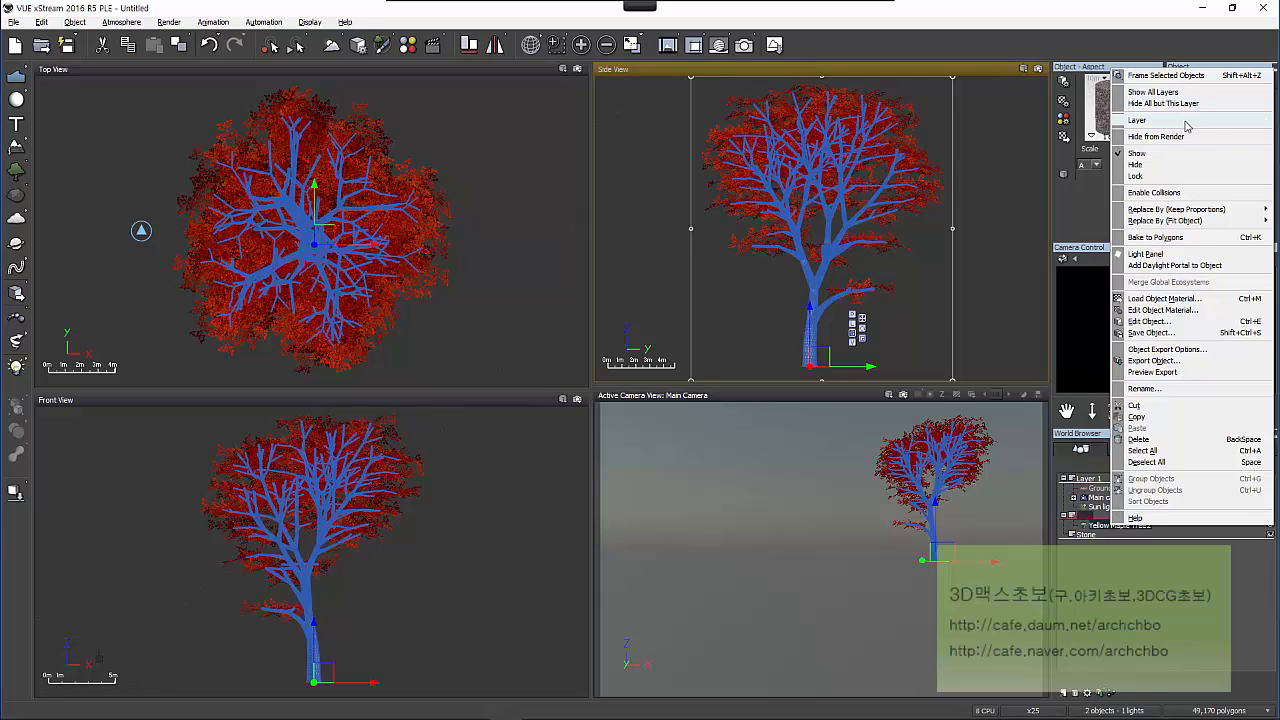
mouse_move(1185, 122)
left_click(1165, 616)
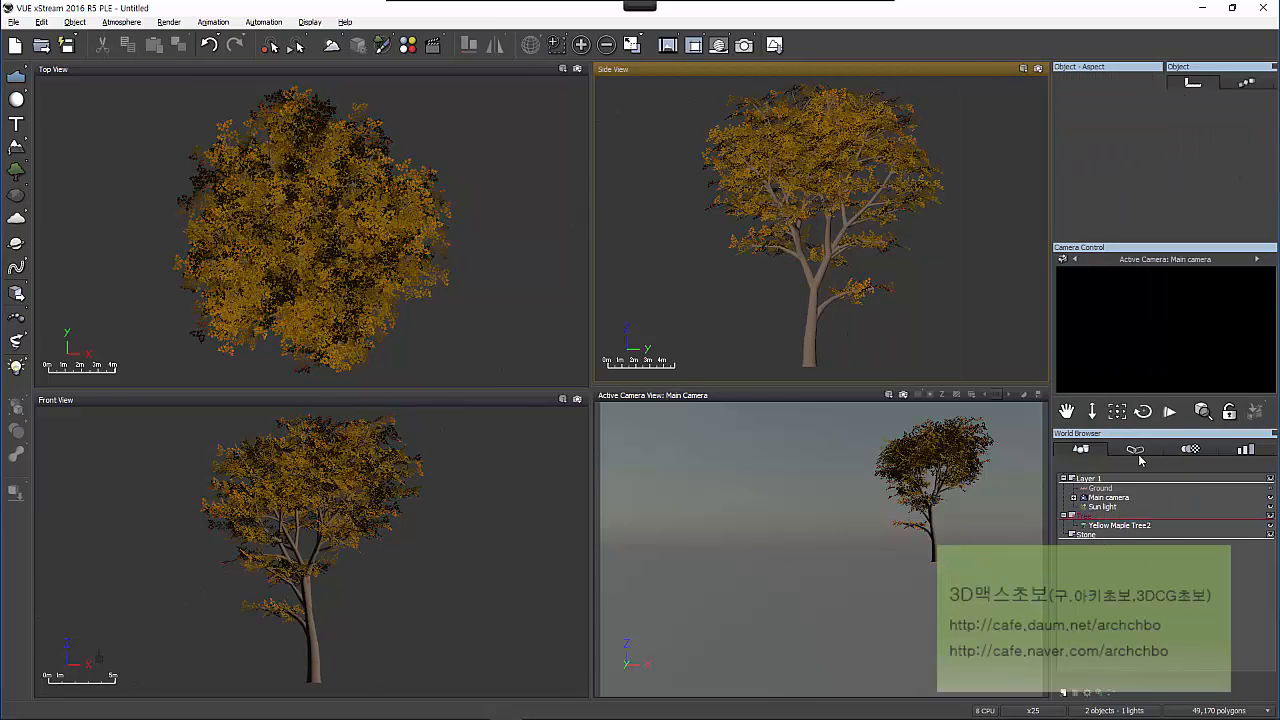
Step: Examine the linked texture maps and the material list in the World Browser with the Yellow Maple Tree selected
left_click(1100, 488)
left_click(1136, 451)
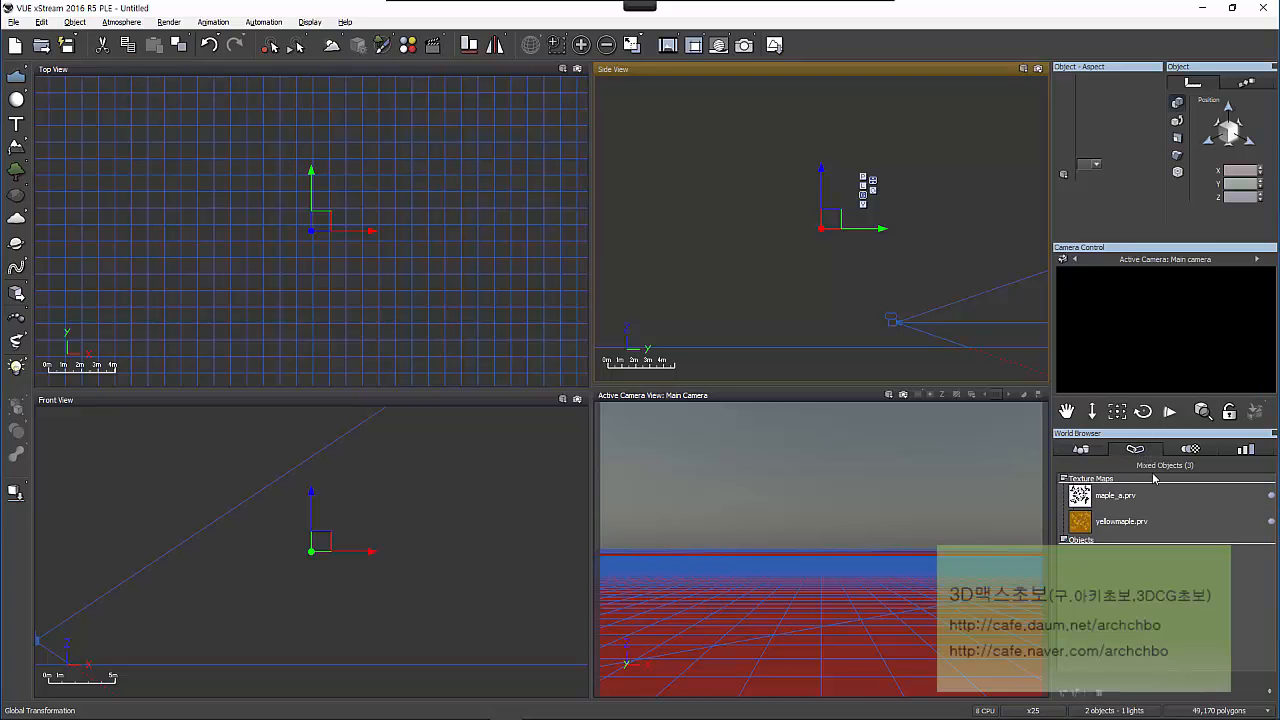
left_click(1084, 450)
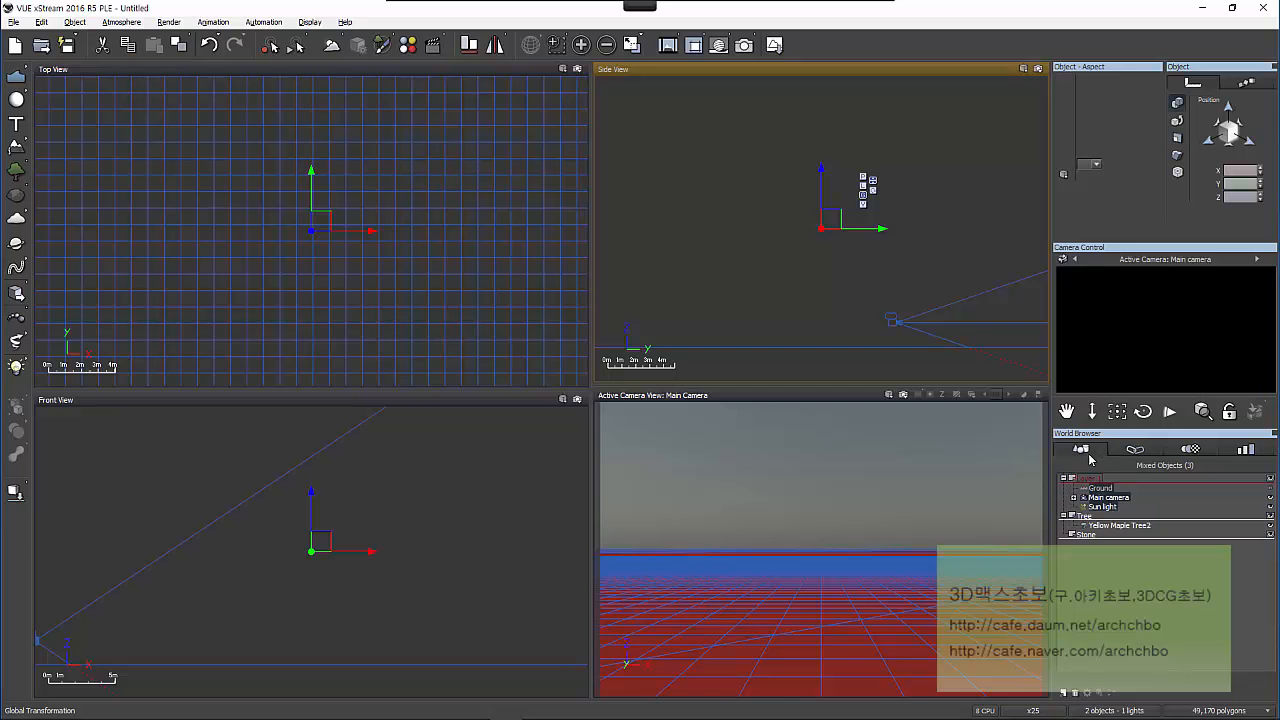
left_click(1117, 526)
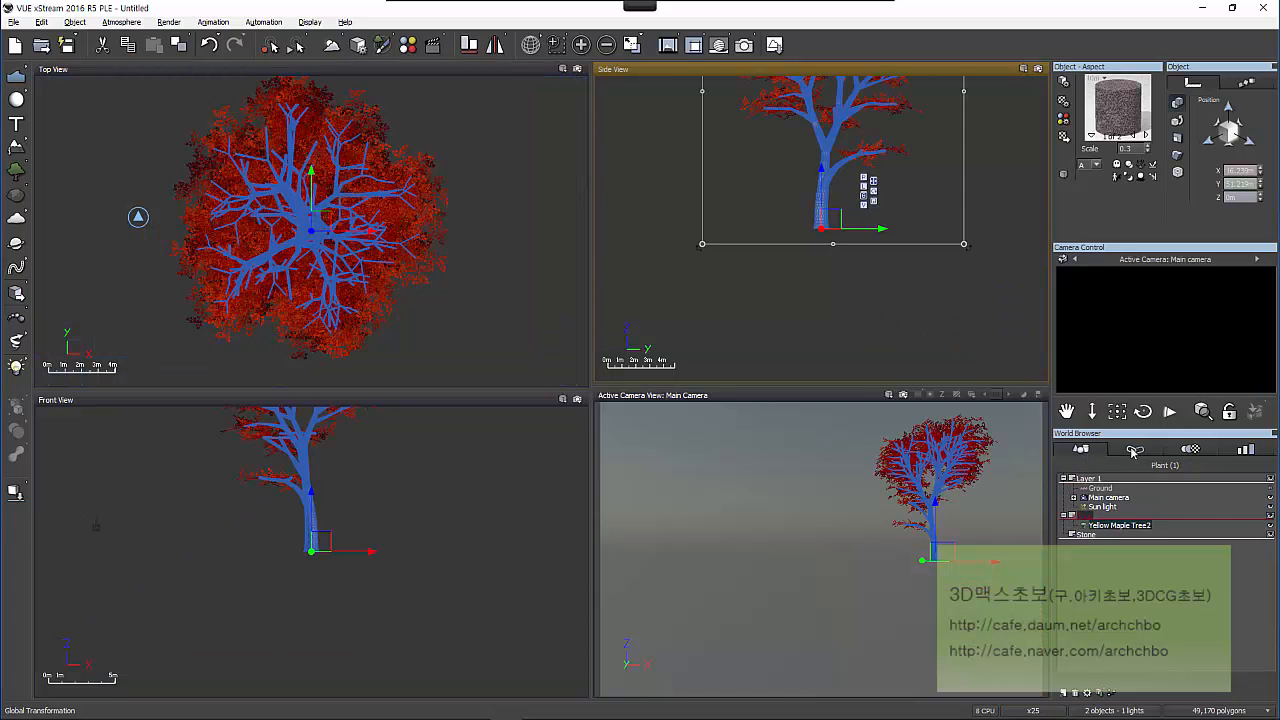
left_click(1133, 451)
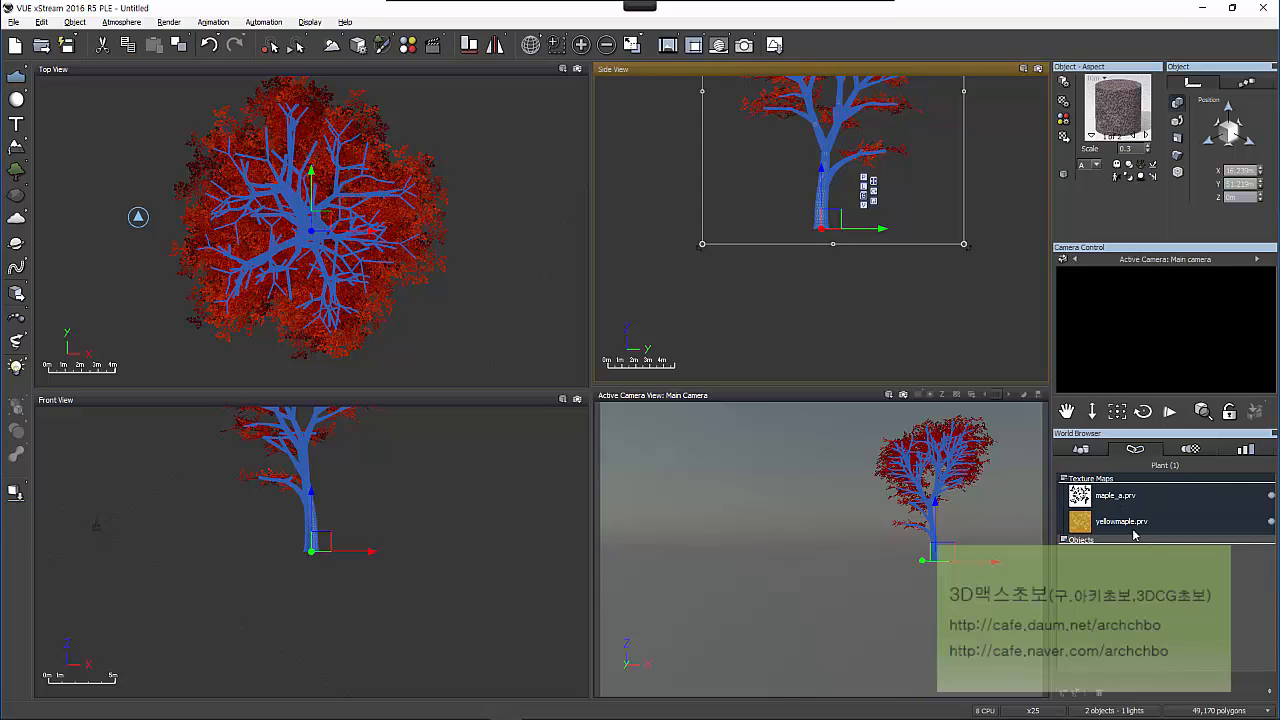
left_click(1189, 449)
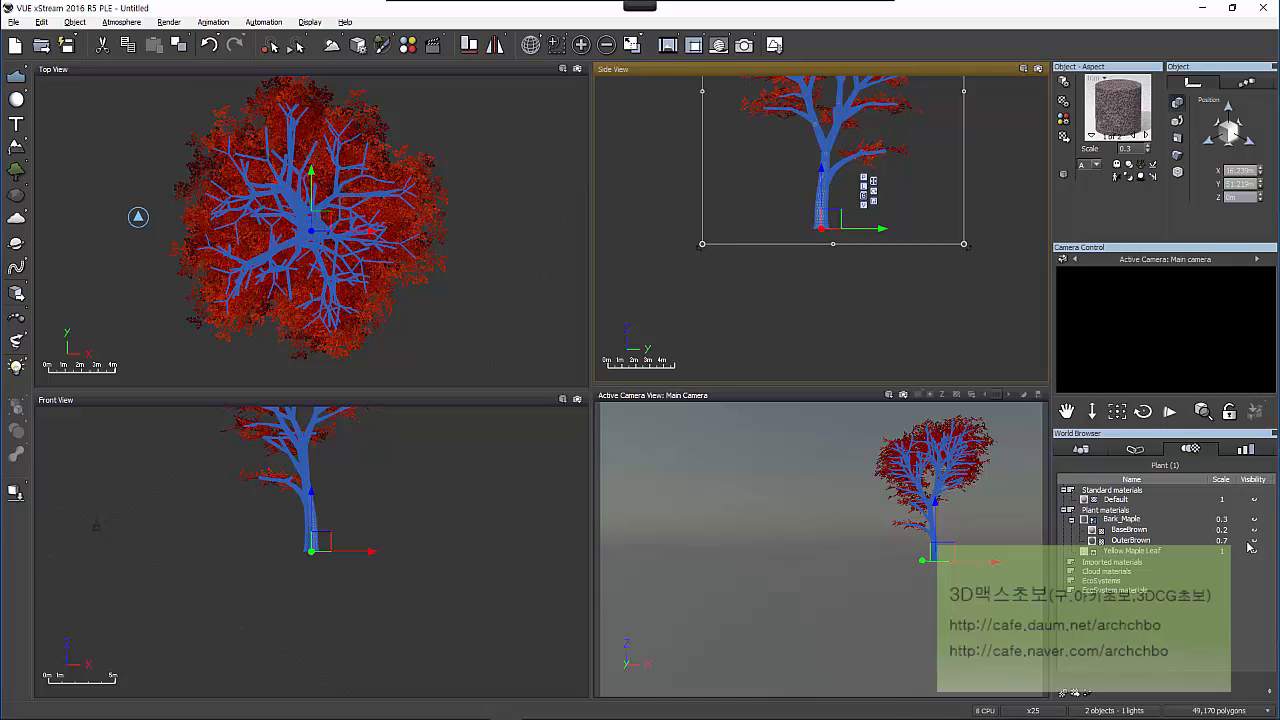
Step: Add a Rough Desert Rock and place it in the top view between the camera and the maple tree
left_click(514, 338)
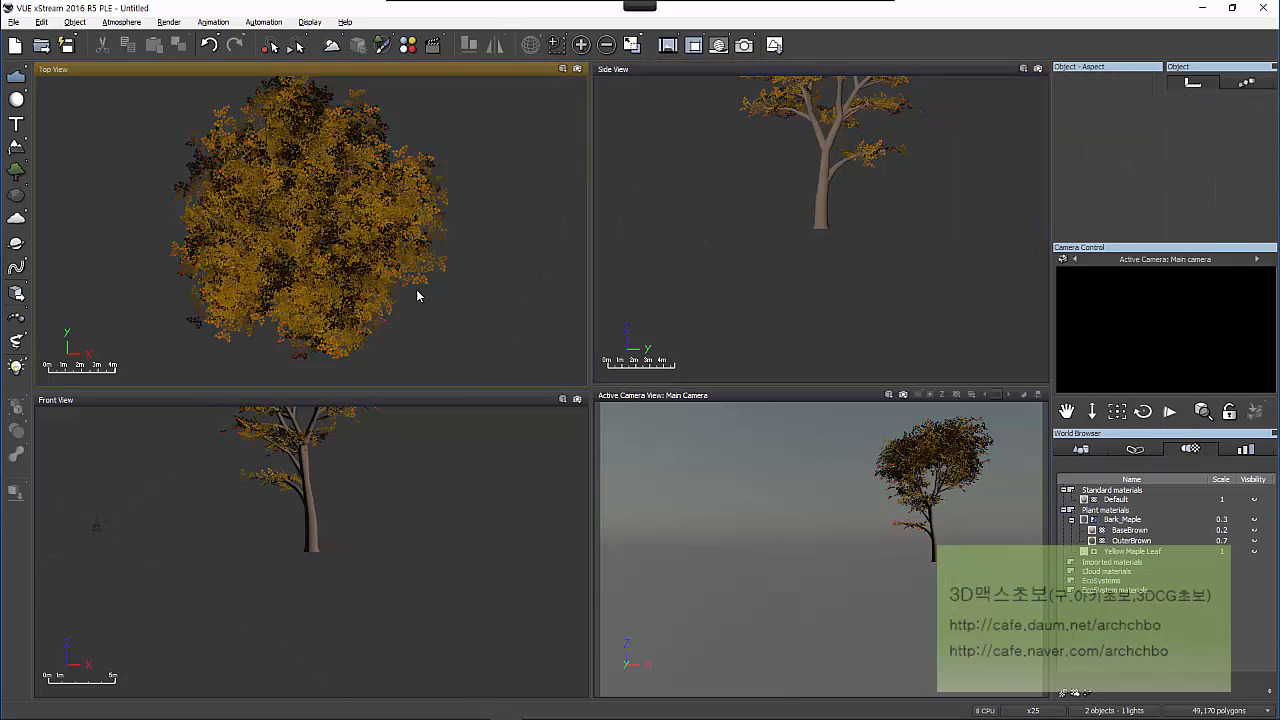
scroll(414, 287, "down", 3)
scroll(410, 290, "down", 5)
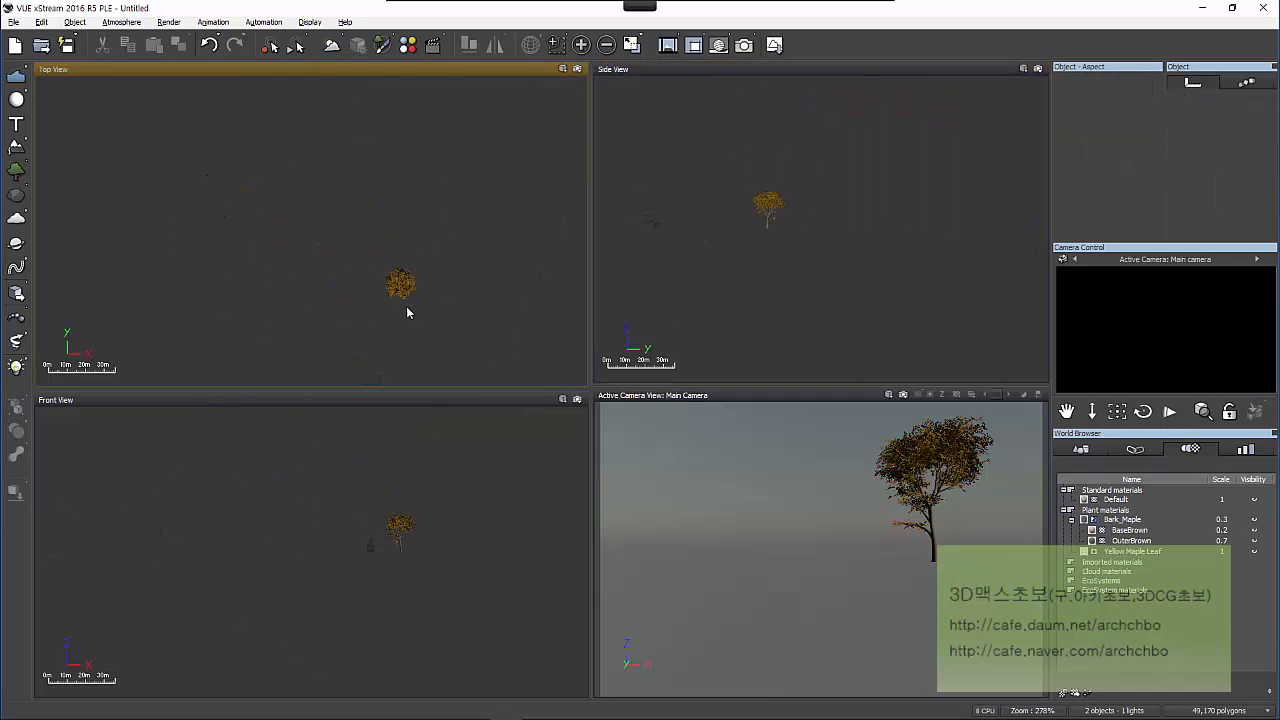
left_click(17, 195)
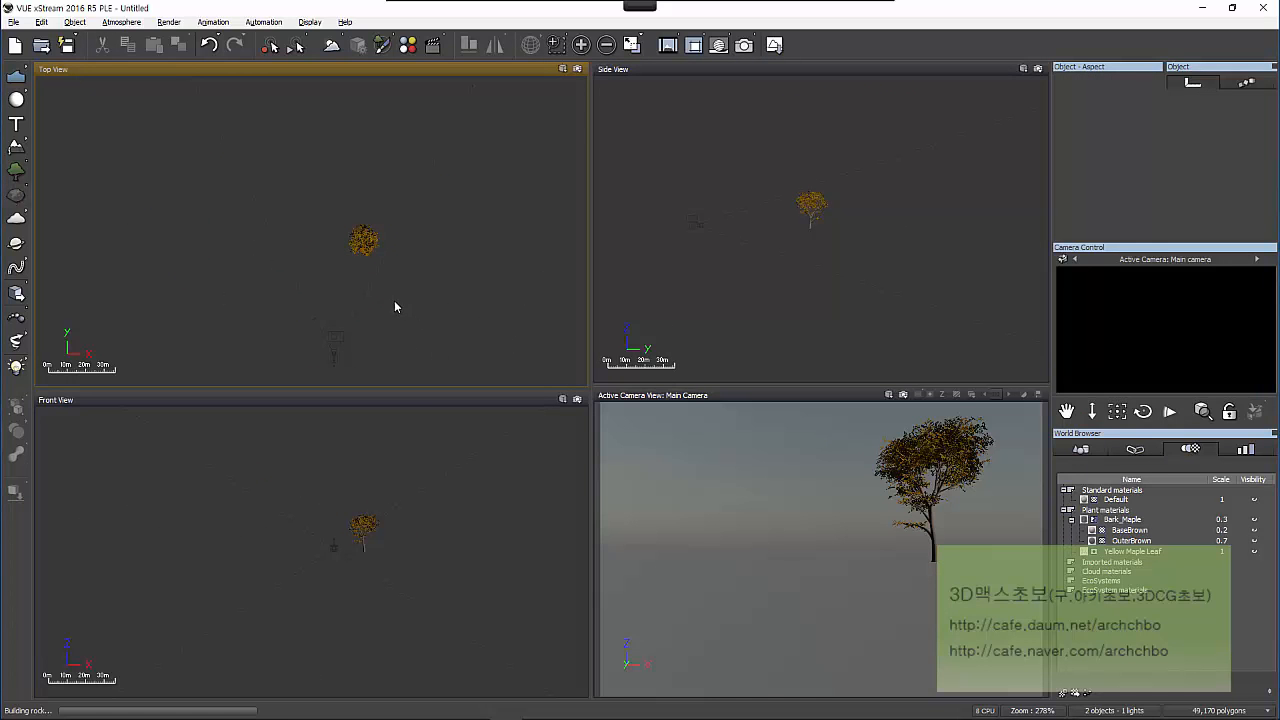
left_click_drag(329, 213, 353, 296)
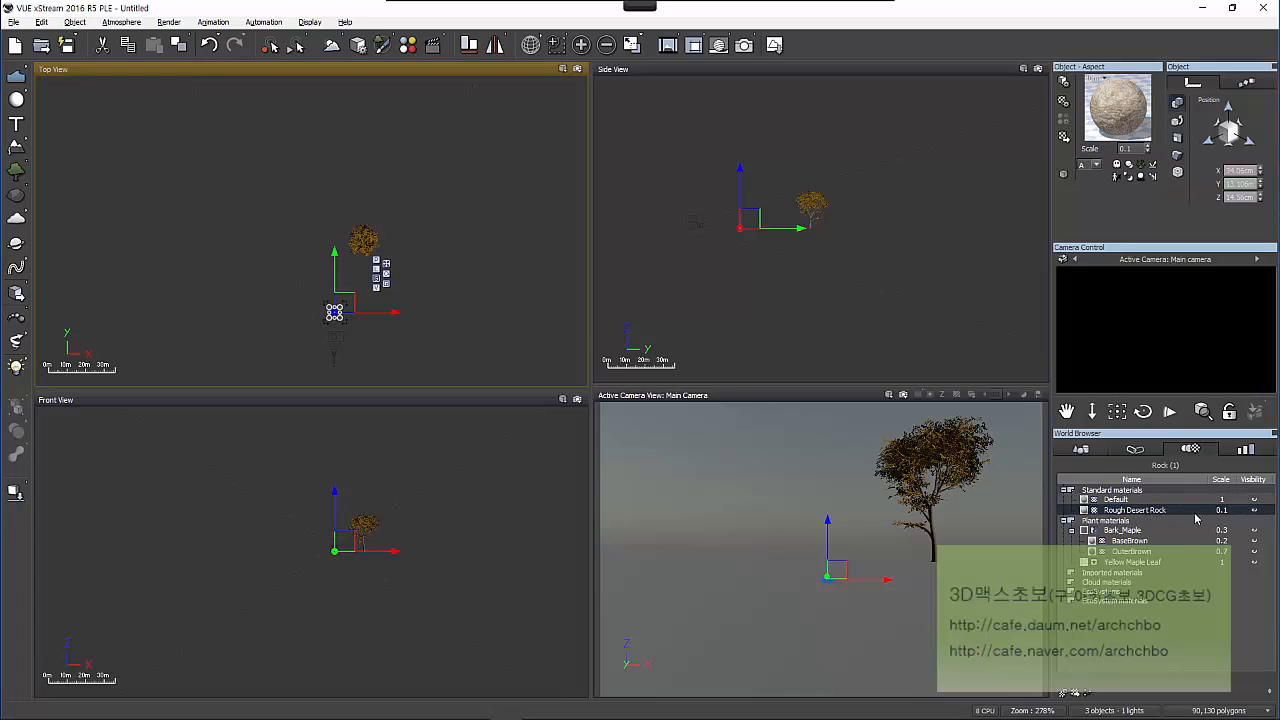
Step: Show the World Browser's master objects, EcoSystem population and shared layers, and select the Yellow Maple Tree in the top view
left_click(1246, 450)
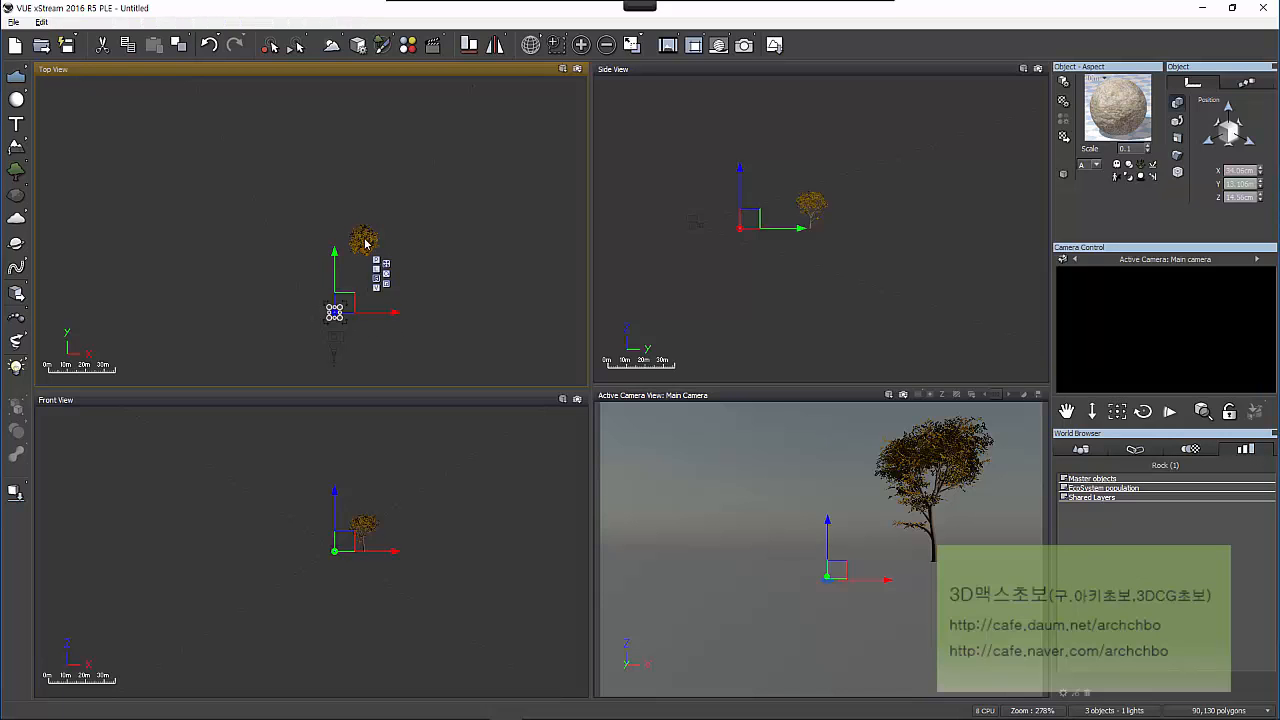
left_click(373, 238)
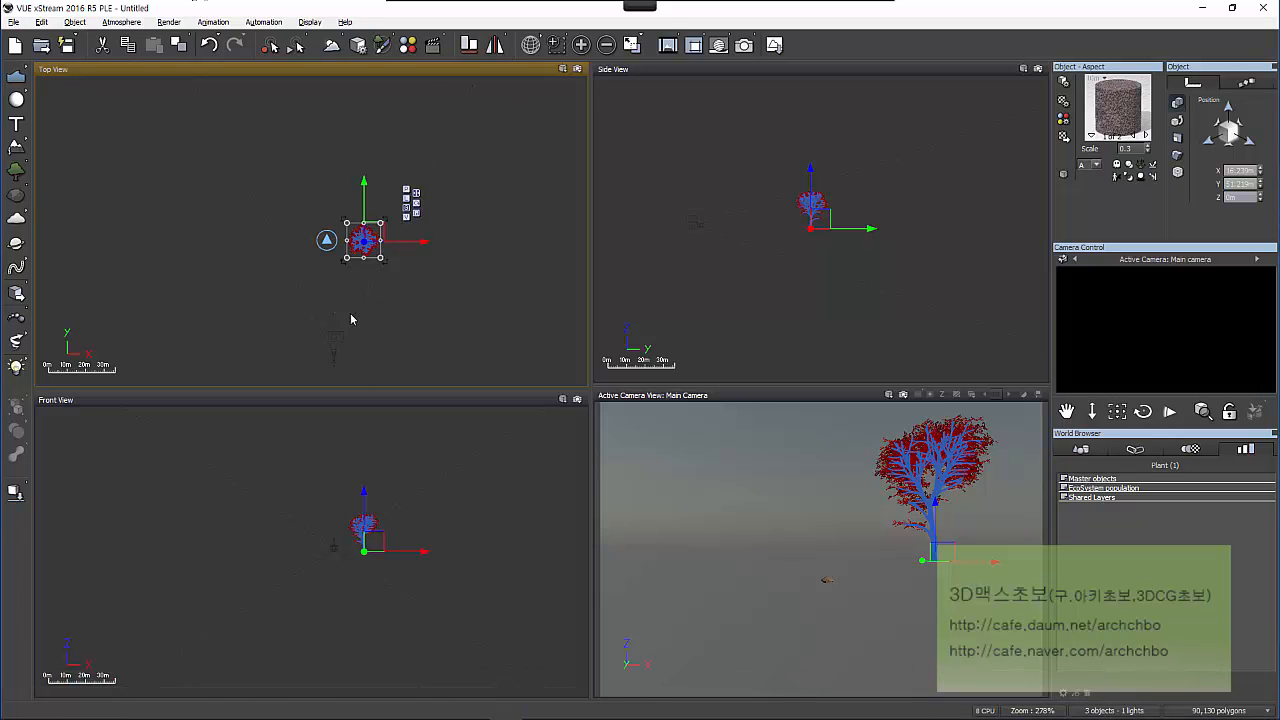
Step: Duplicate the Yellow Maple Tree twice and the Rough Desert Rock four times, spreading the copies out in the top view
scroll(367, 288, "up", 4)
scroll(368, 230, "down", 5)
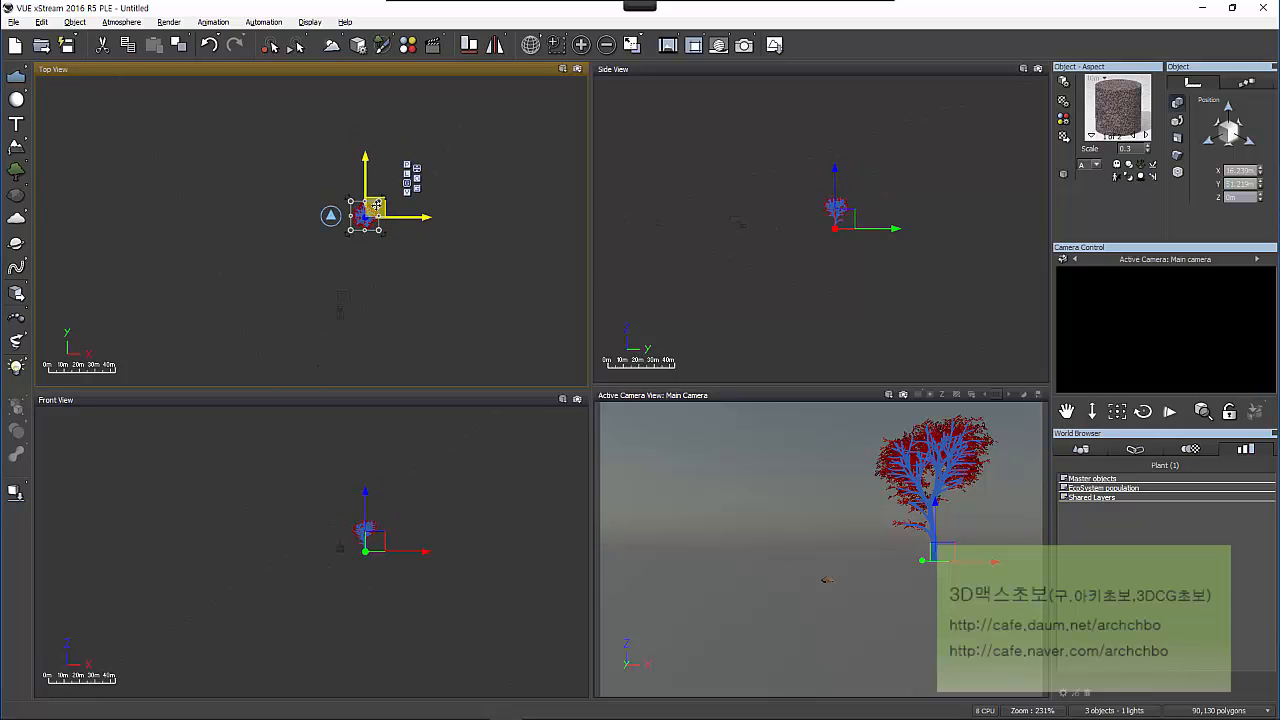
left_click_drag(376, 205, 345, 242, "alt")
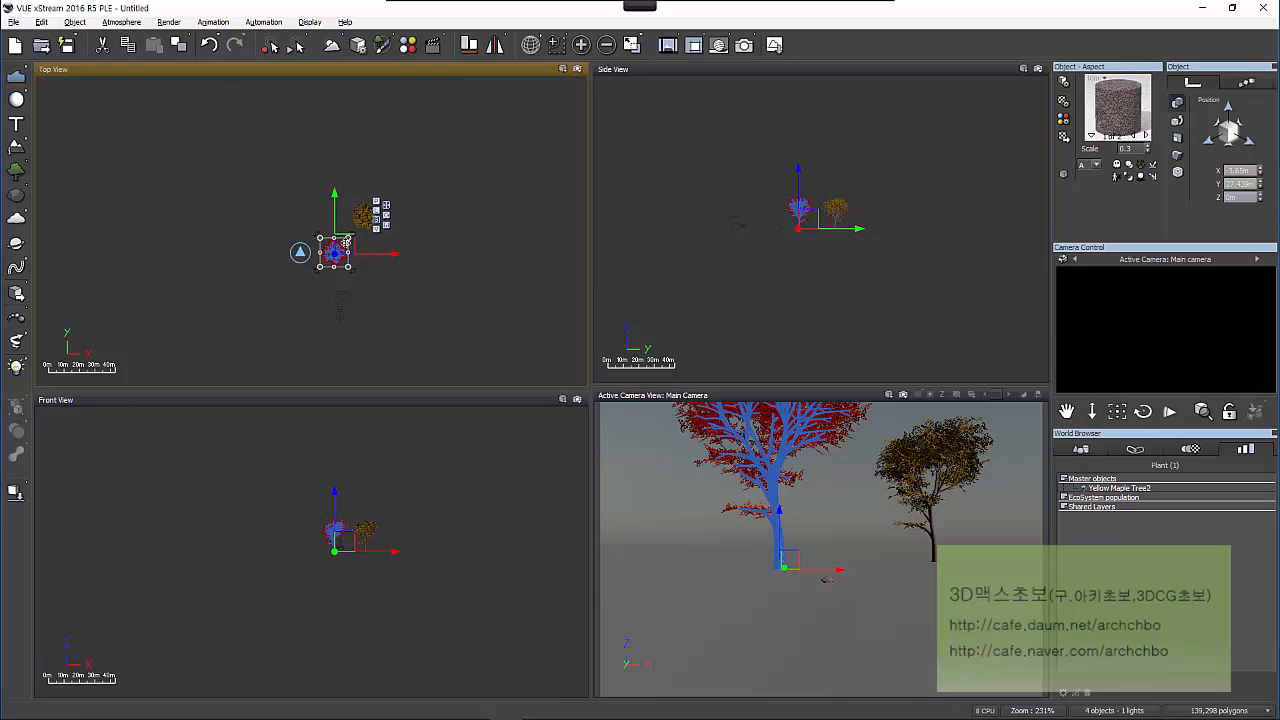
left_click_drag(343, 243, 377, 243, "alt")
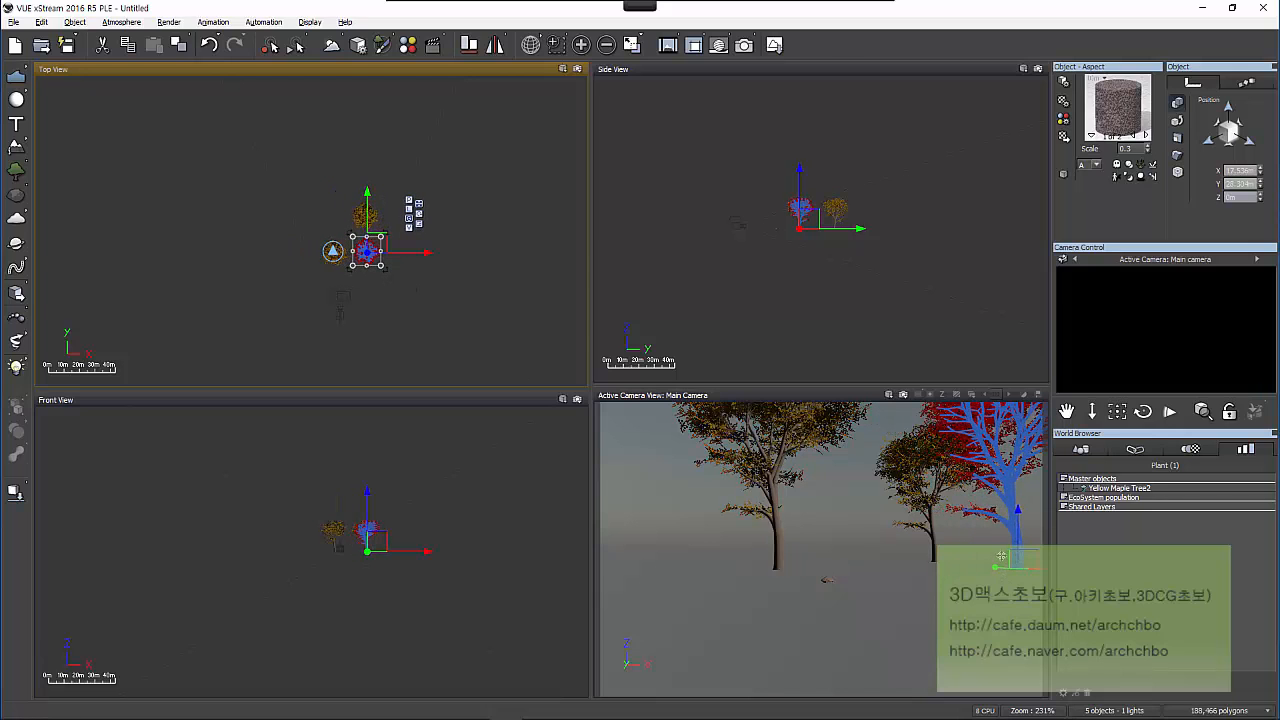
left_click(827, 577)
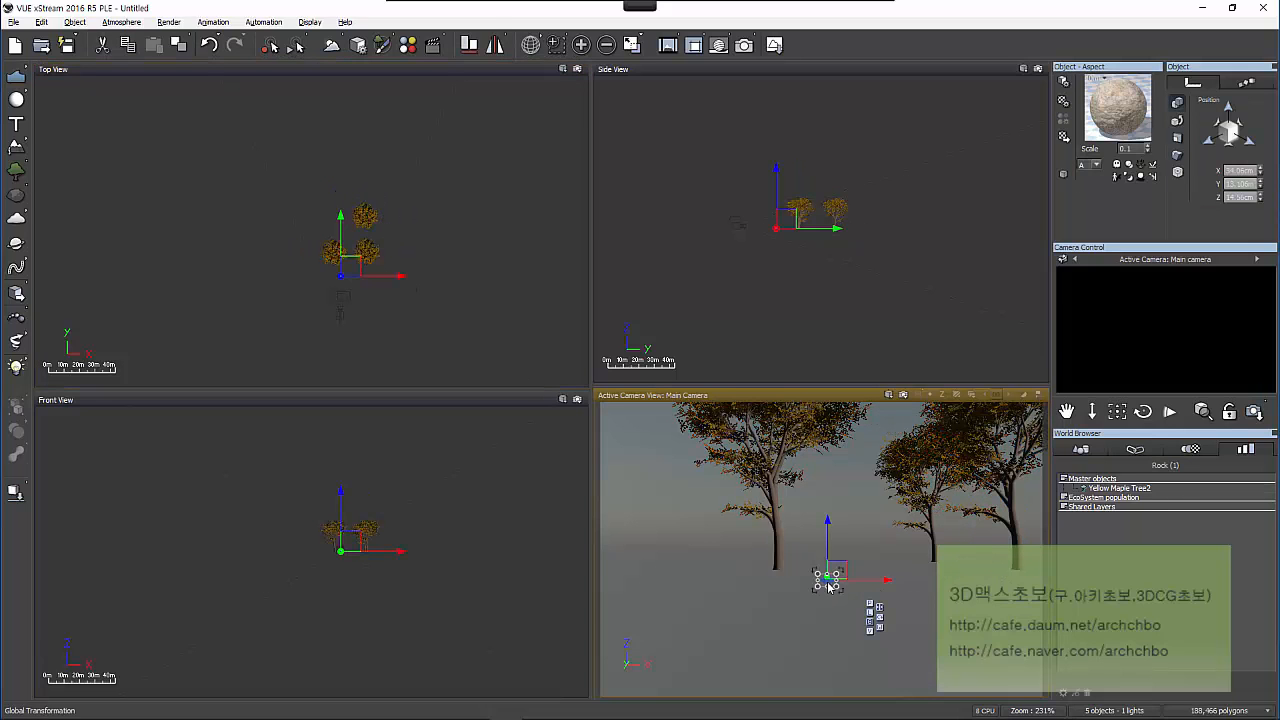
left_click_drag(350, 265, 321, 234, "alt")
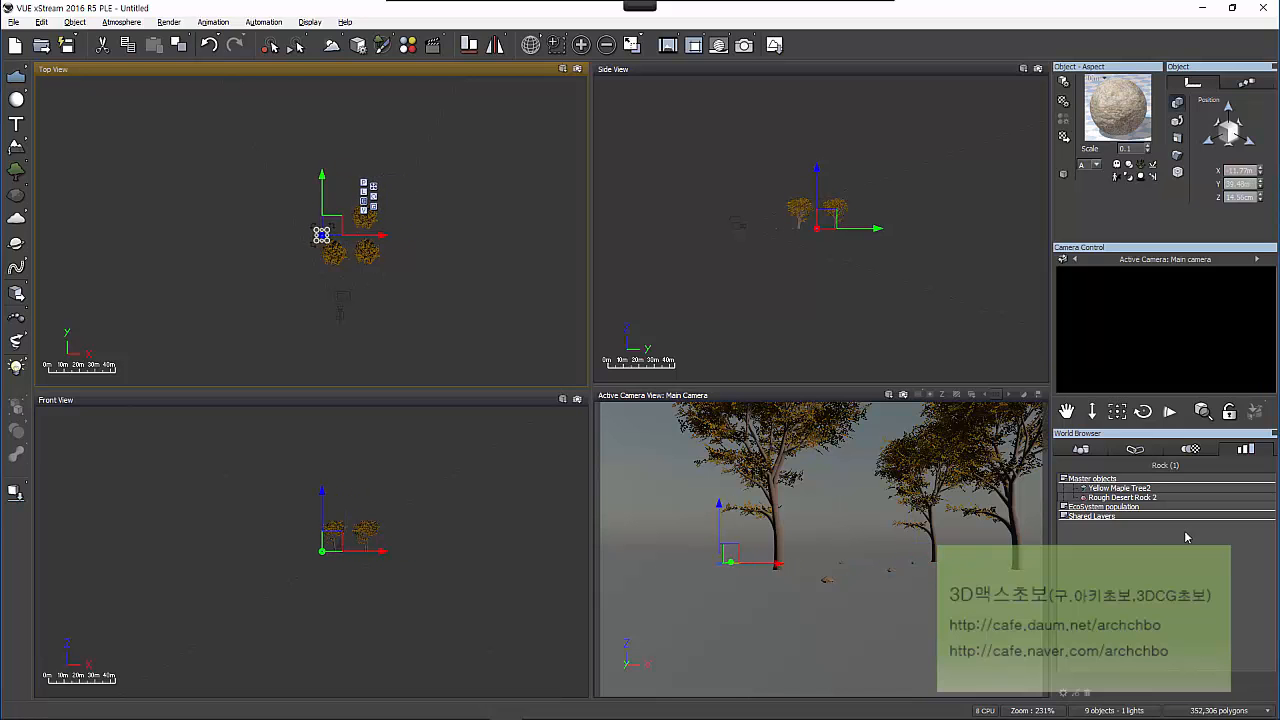
Step: Select all instances of the Yellow Maple Tree2 and Rough Desert Rock 2 master objects, separately and together, to examine their groups
left_click(1135, 489)
left_click(1153, 498)
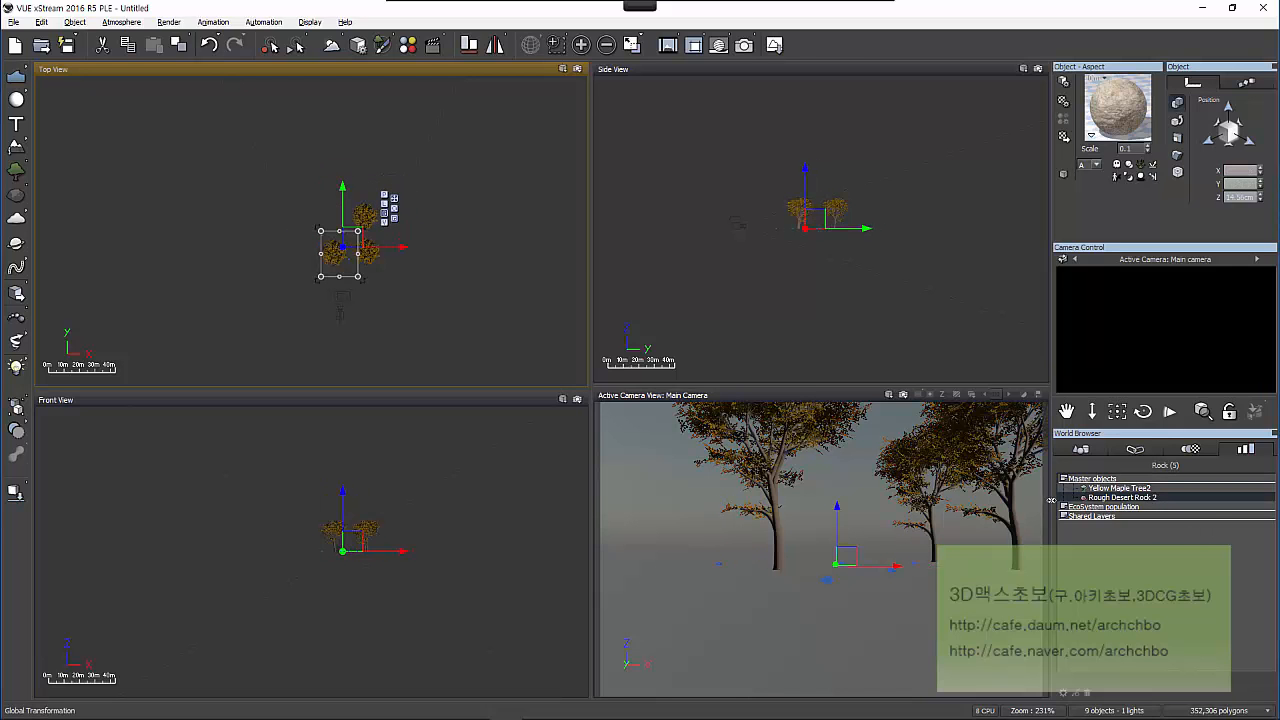
left_click(1128, 488, "ctrl")
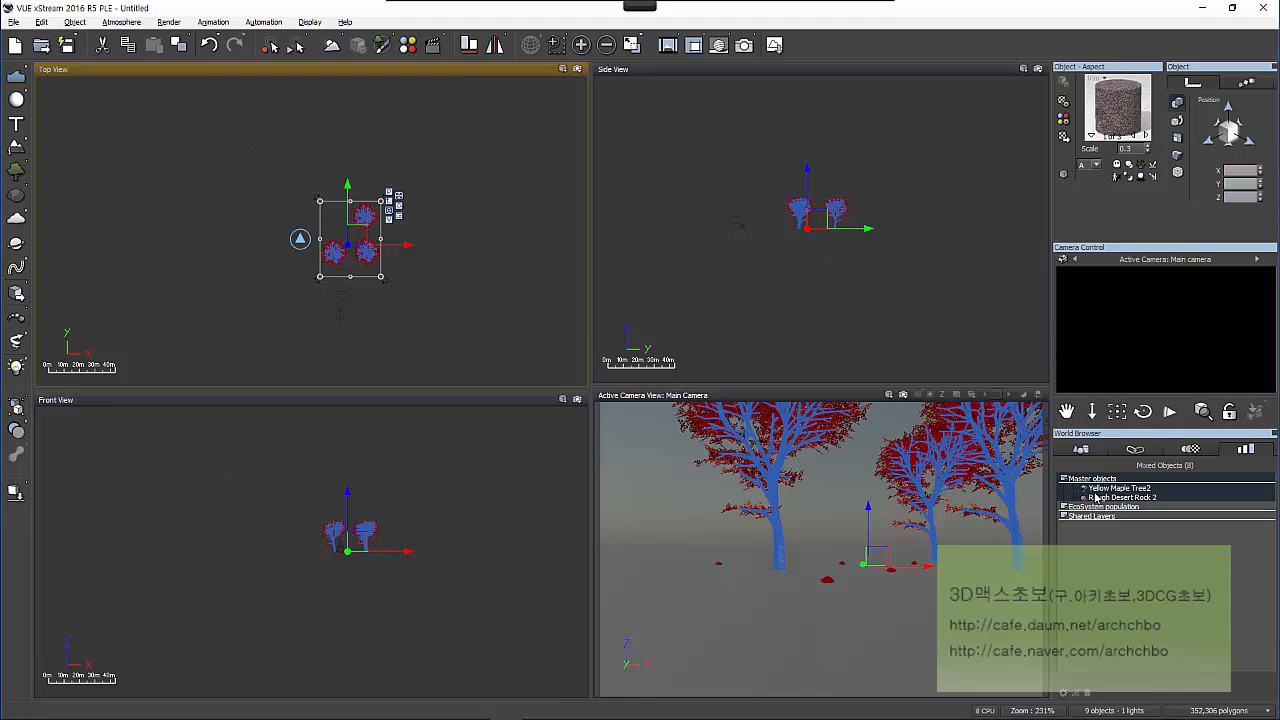
left_click(1147, 509)
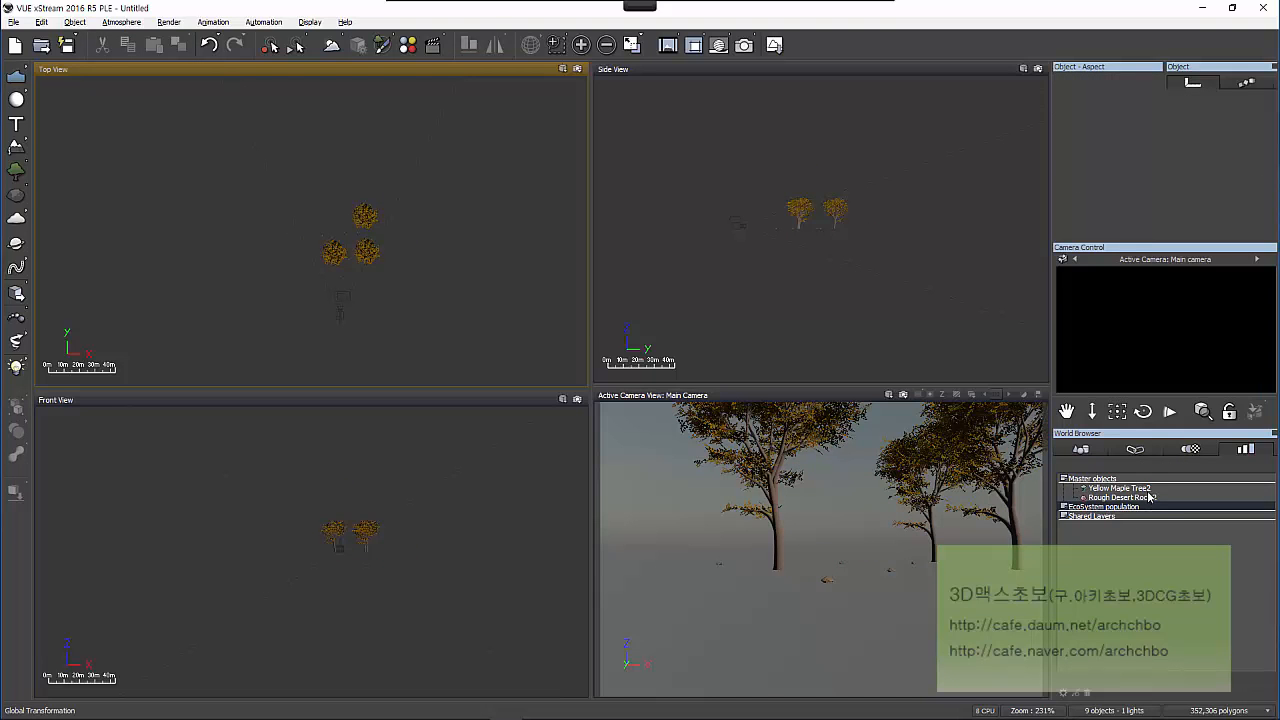
left_click(1152, 495)
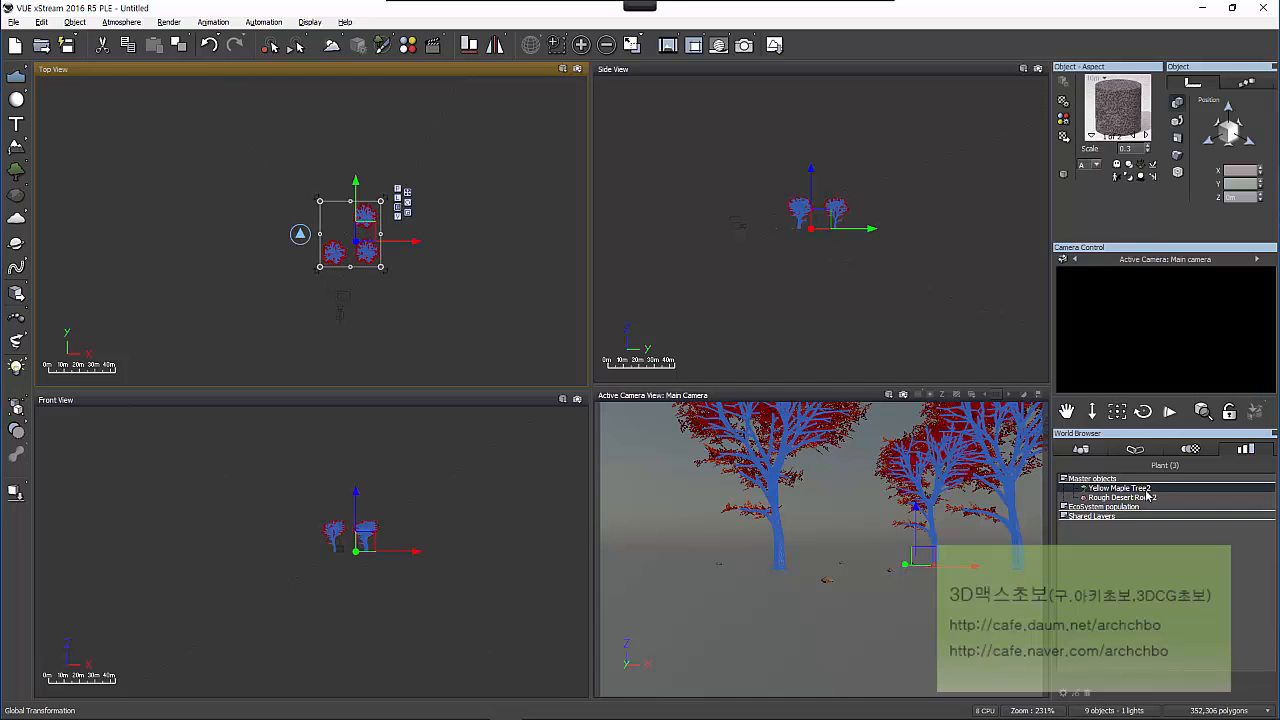
left_click(1137, 498)
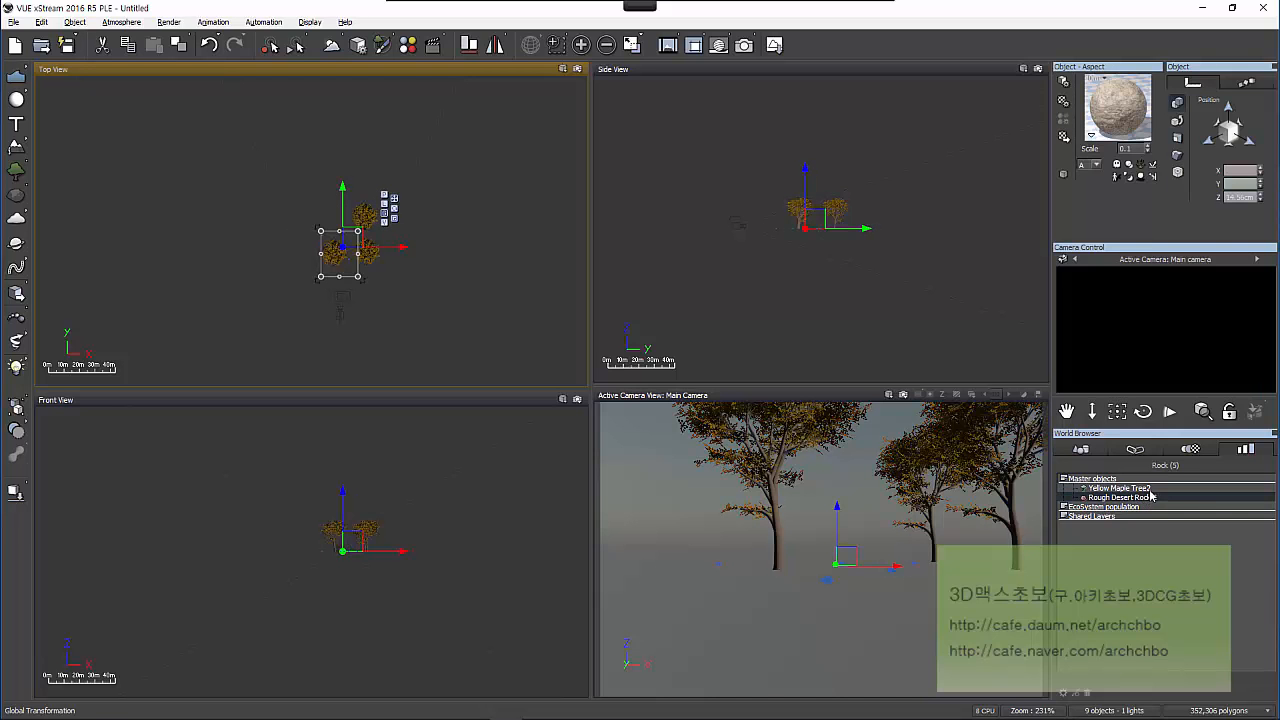
Step: Delete all rocks through the Rough Desert Rock 2 master object and show the World Browser's object layers
left_click(1151, 489)
left_click(1152, 499)
key("Delete")
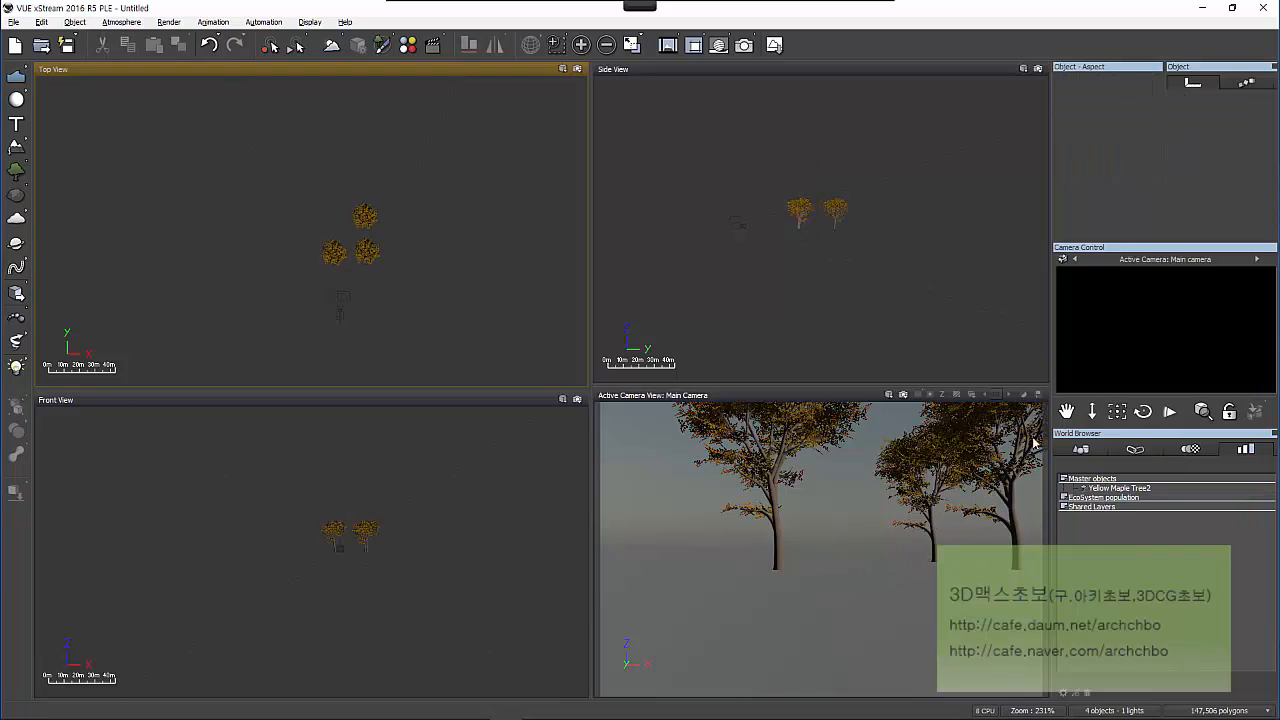
left_click(1080, 450)
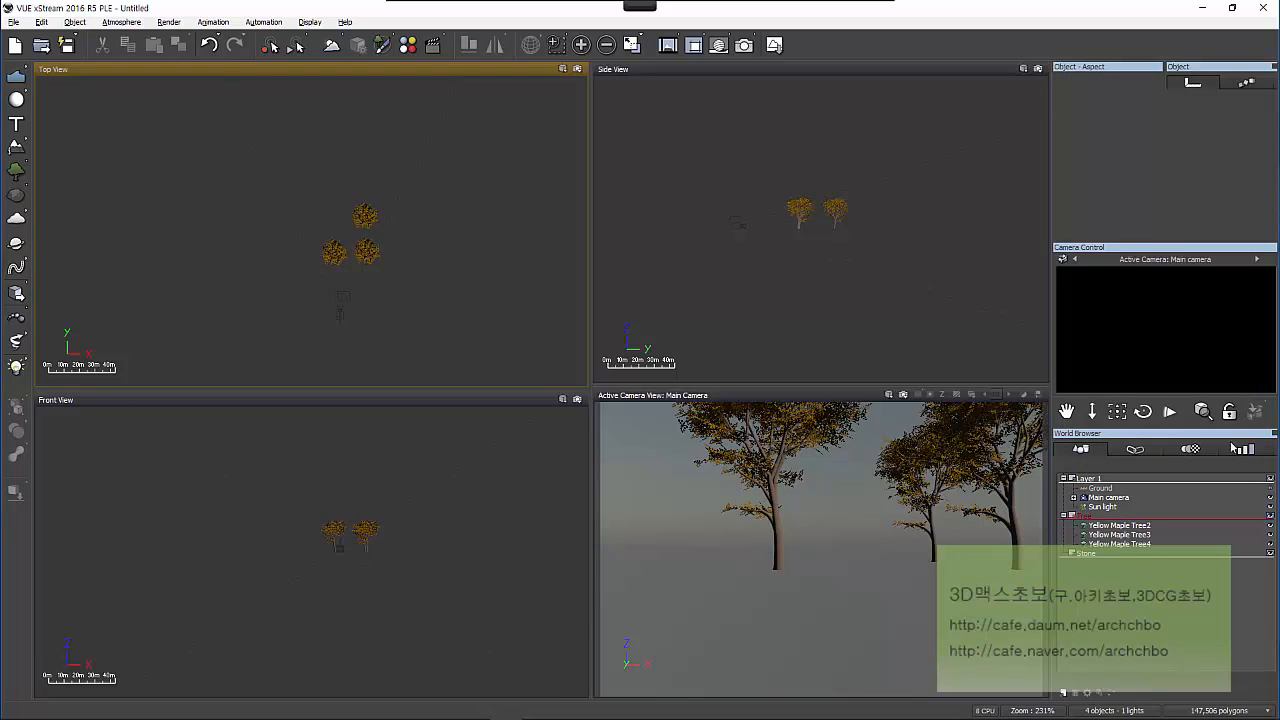